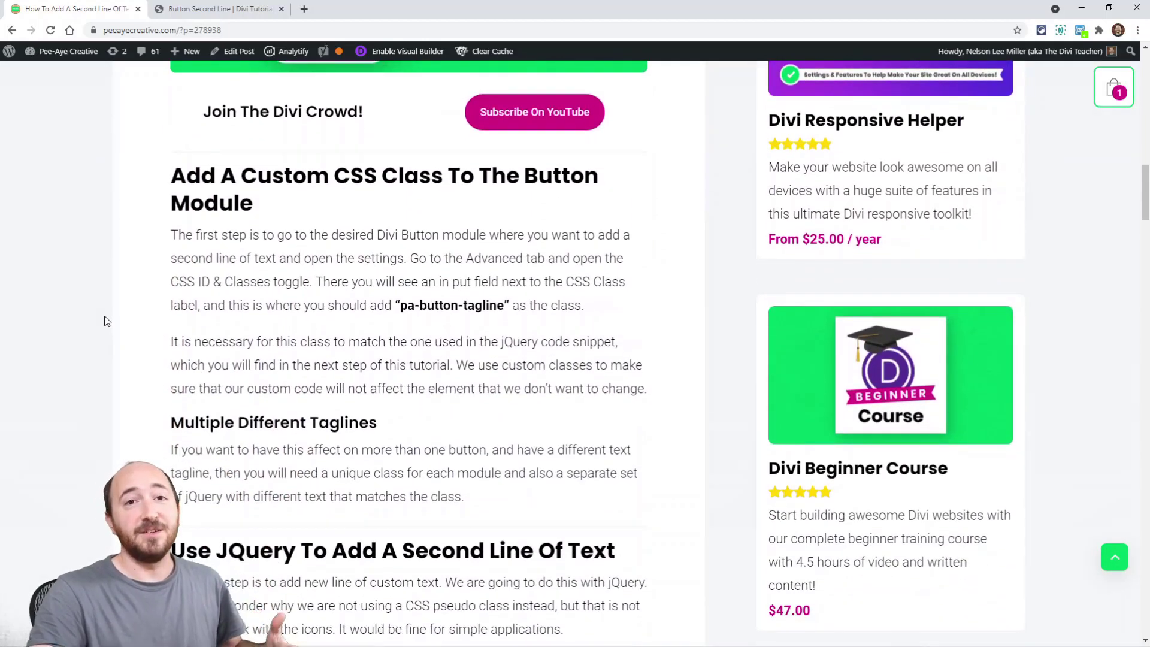
{"action": "scroll", "coordinate": [106, 321], "scroll_direction": "down", "scroll_amount": 1}
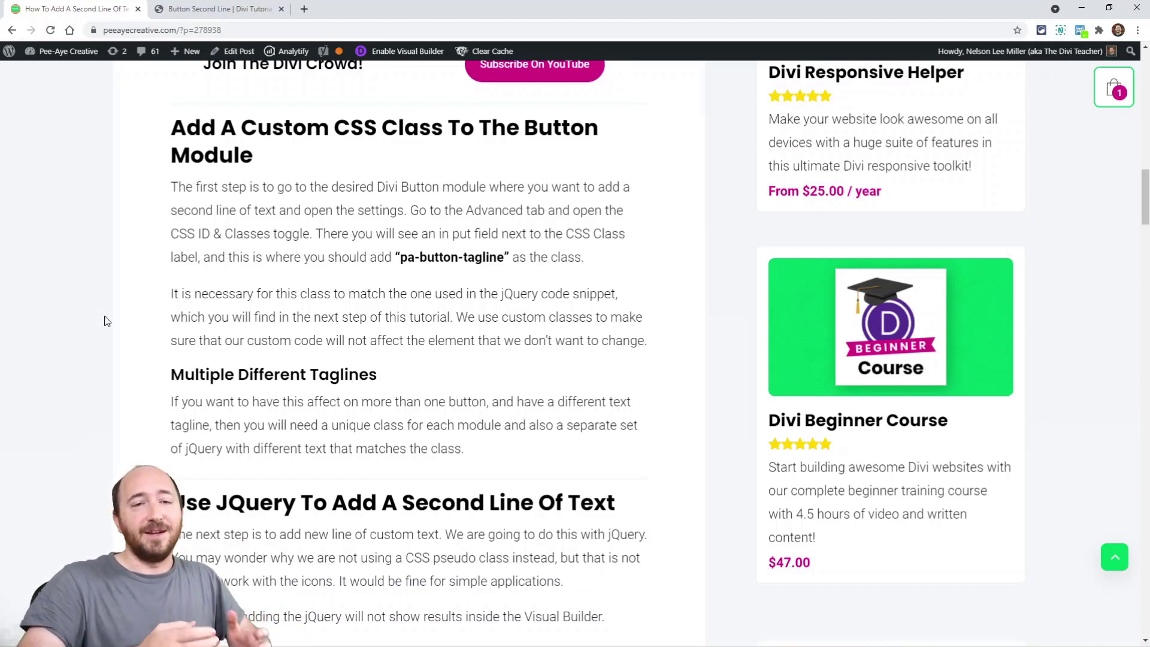
- Switch to the 'Button Second Line' demo page open in the Divi Visual Builder
{"action": "key", "text": "ctrl+Tab"}
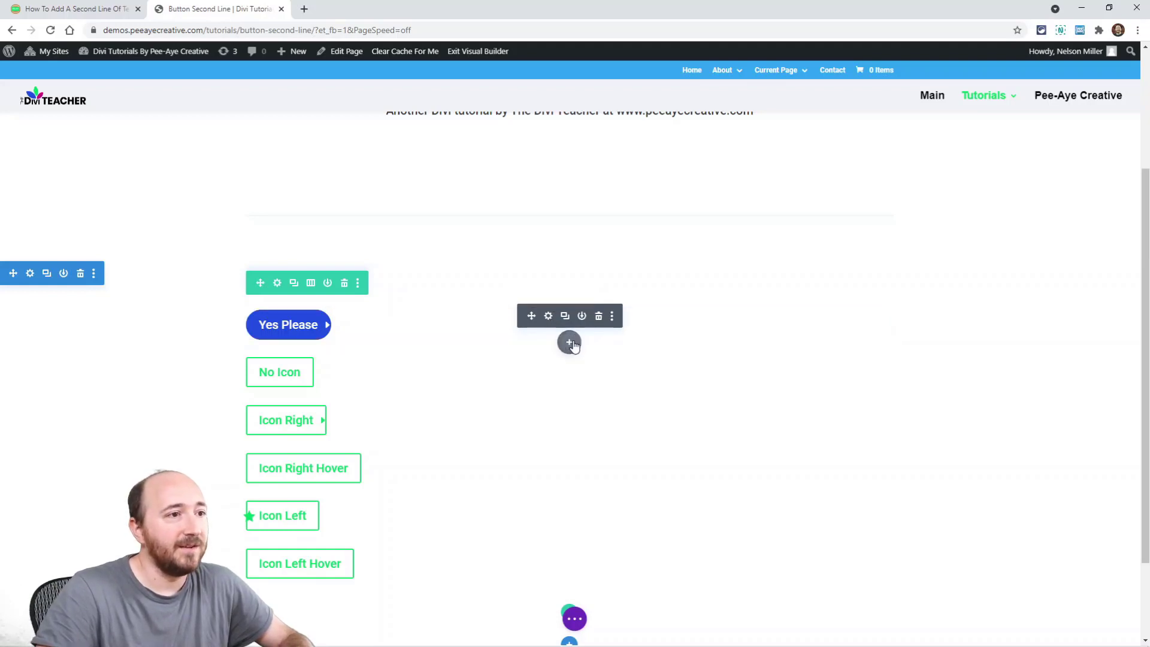
{"action": "left_click", "coordinate": [569, 342]}
{"action": "type", "text": "but"}
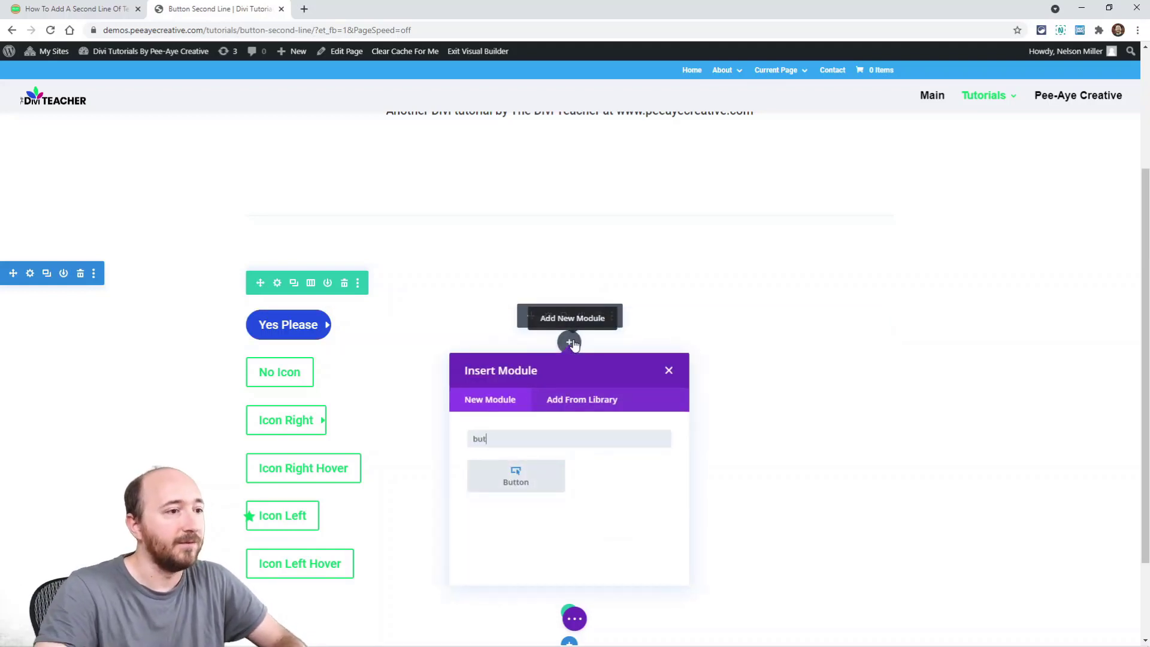
{"action": "left_click", "coordinate": [670, 371]}
{"action": "left_click", "coordinate": [546, 317]}
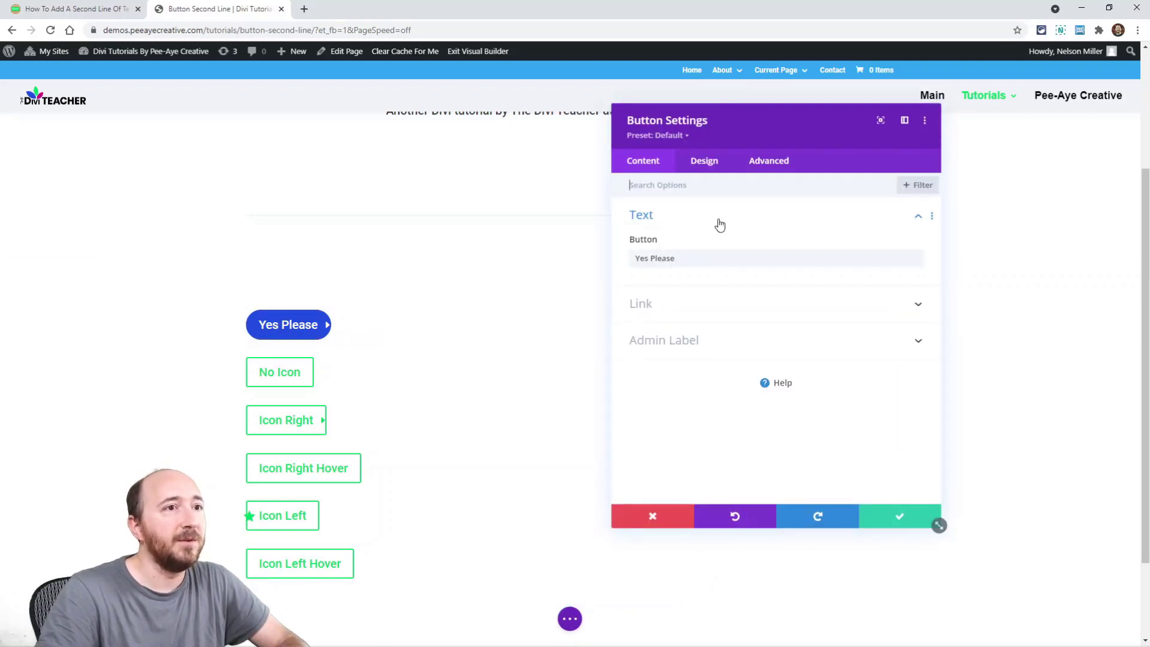
{"action": "left_click", "coordinate": [773, 170]}
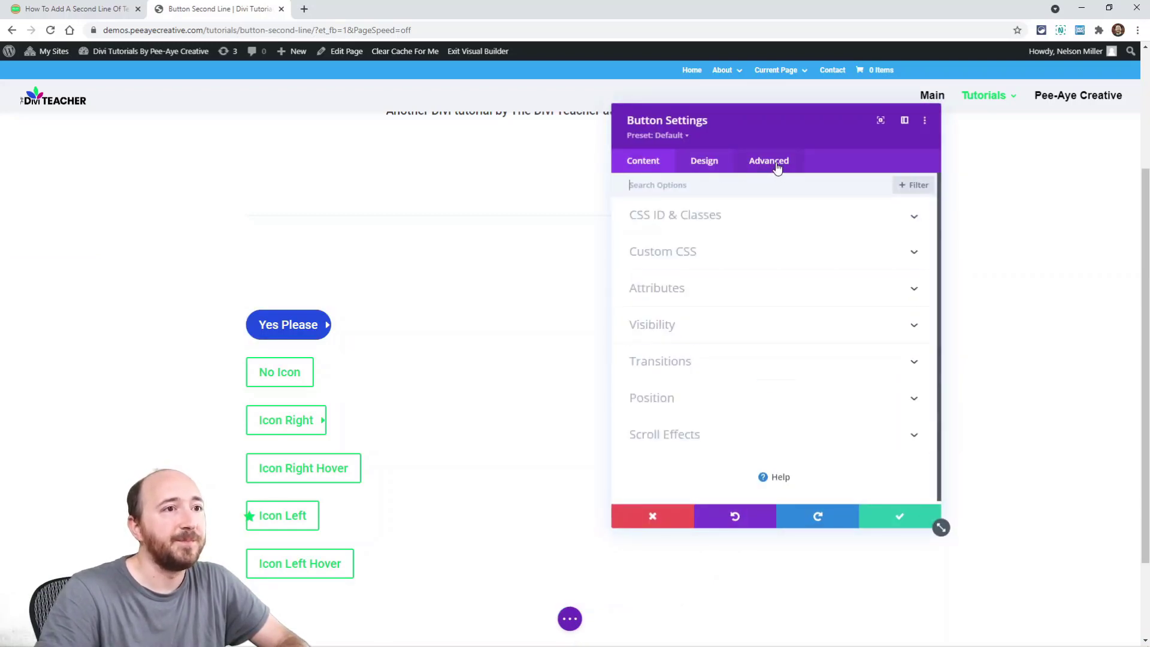
{"action": "left_click", "coordinate": [700, 222]}
{"action": "triple_click", "coordinate": [660, 304]}
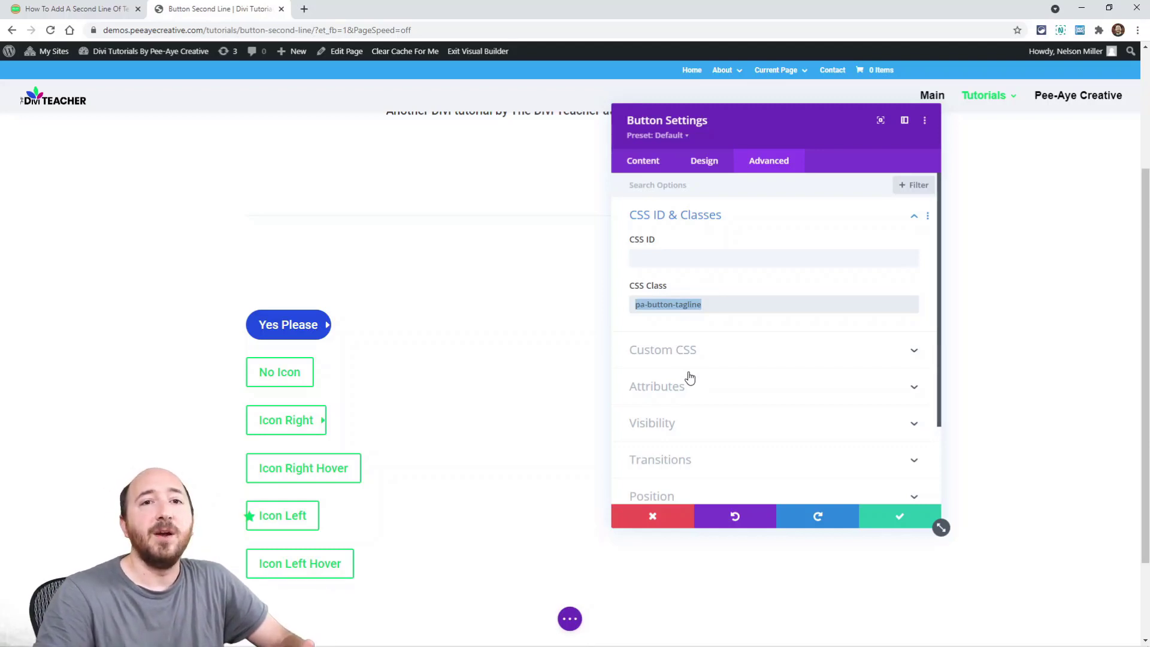
{"action": "left_click", "coordinate": [650, 303]}
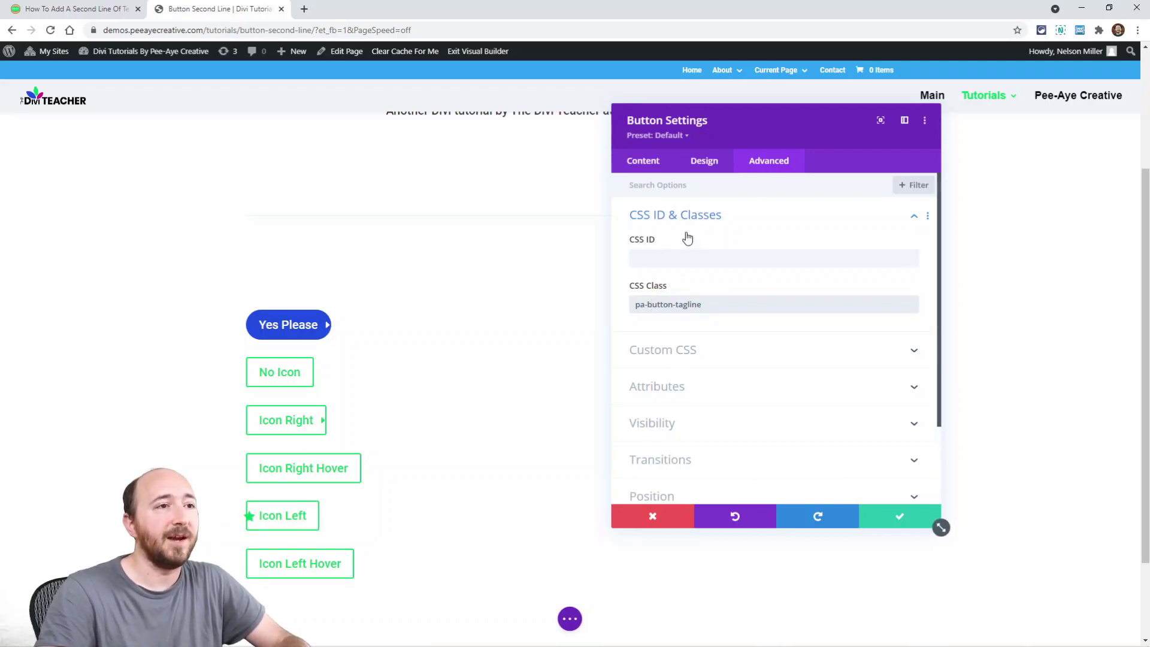
{"action": "triple_click", "coordinate": [684, 307]}
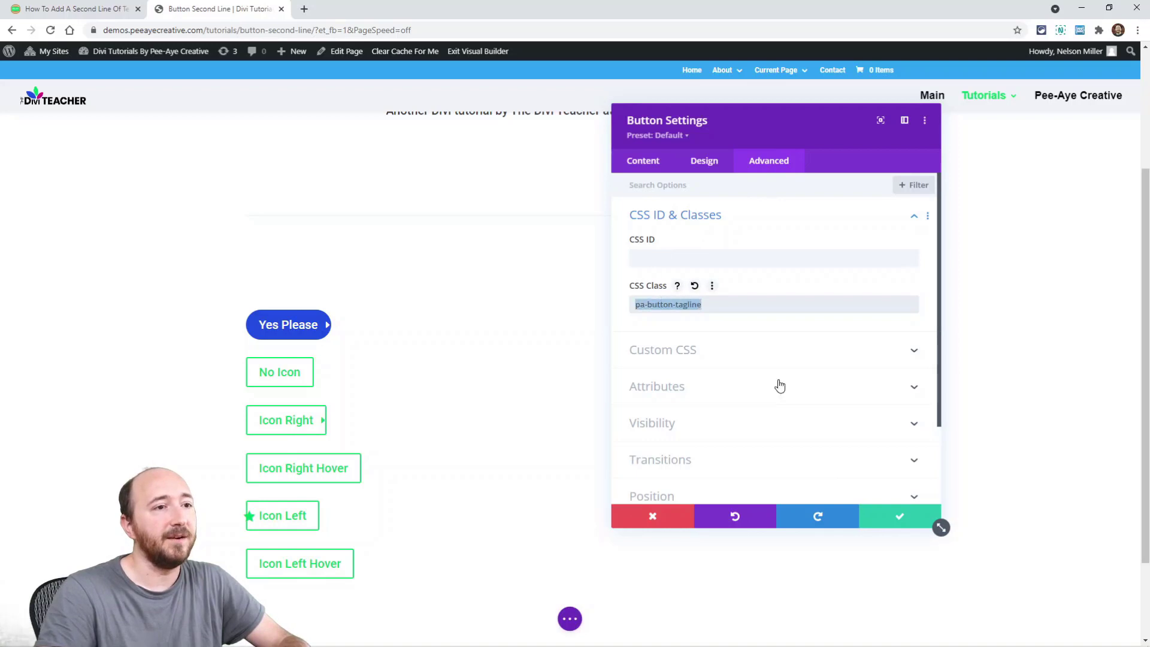
{"action": "left_click", "coordinate": [885, 514]}
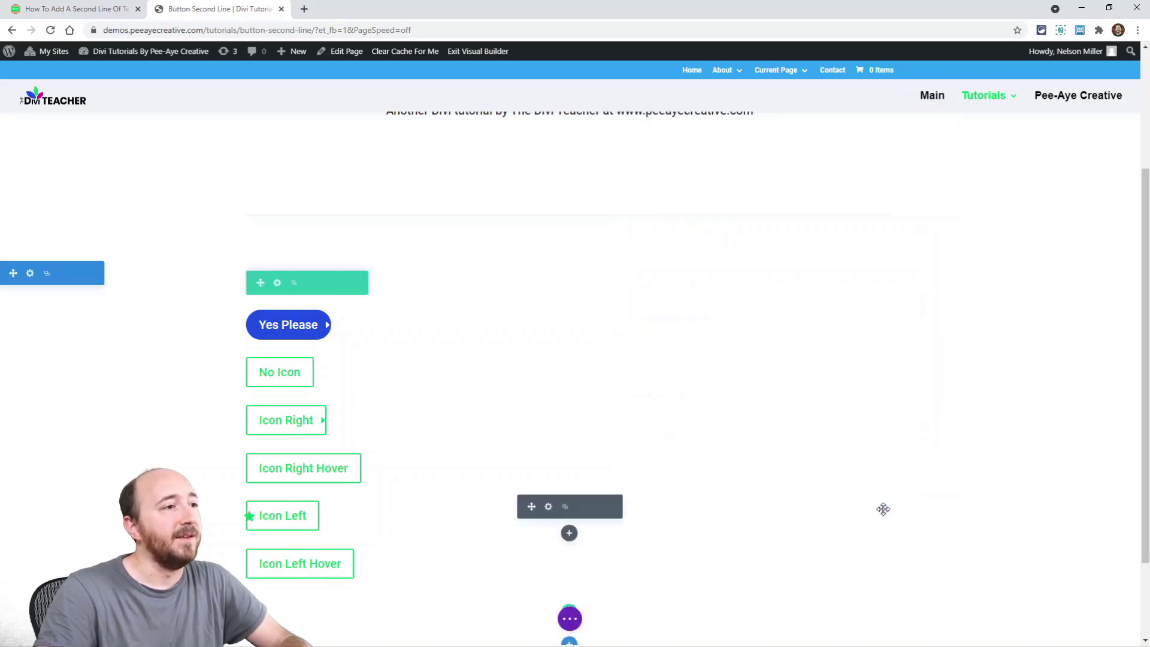
- Copy the tutorial's Button Module jQuery snippet and go back to the builder tab
{"action": "left_click", "coordinate": [29, 9]}
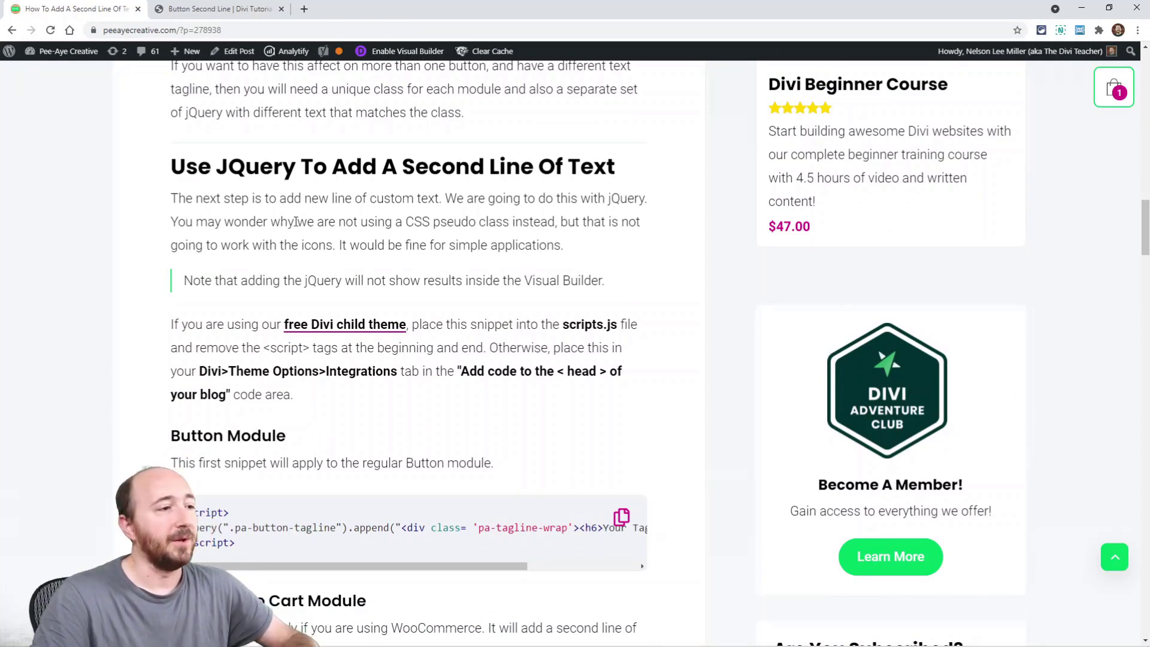
{"action": "scroll", "coordinate": [333, 275], "scroll_direction": "down", "scroll_amount": 9}
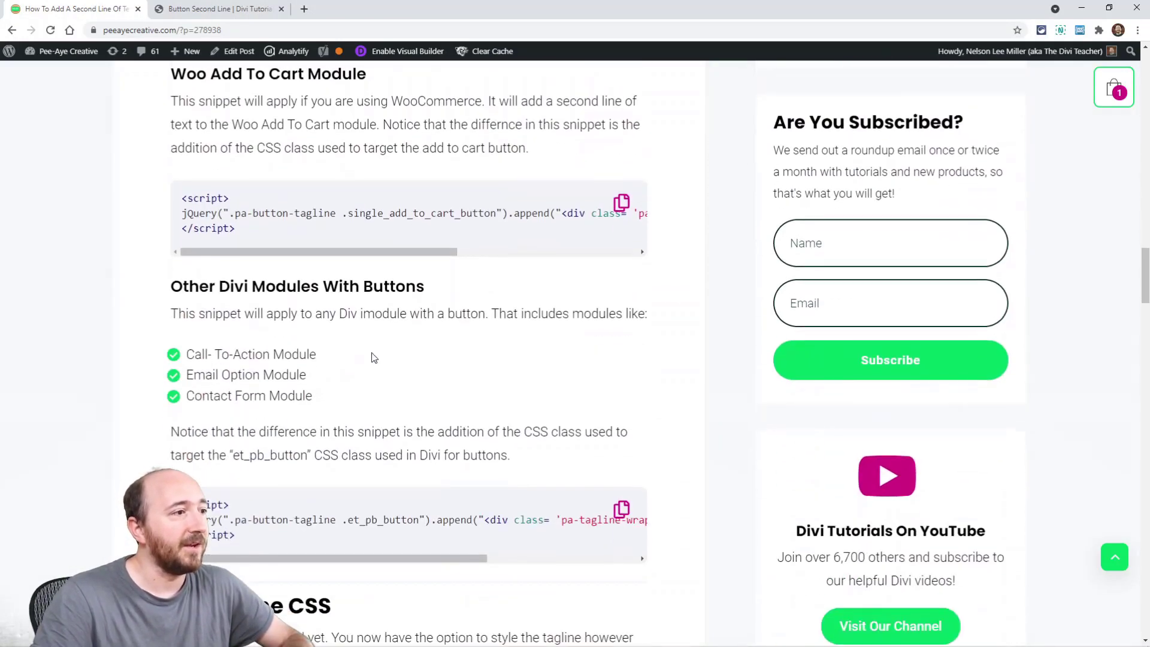
{"action": "scroll", "coordinate": [371, 357], "scroll_direction": "up", "scroll_amount": 8}
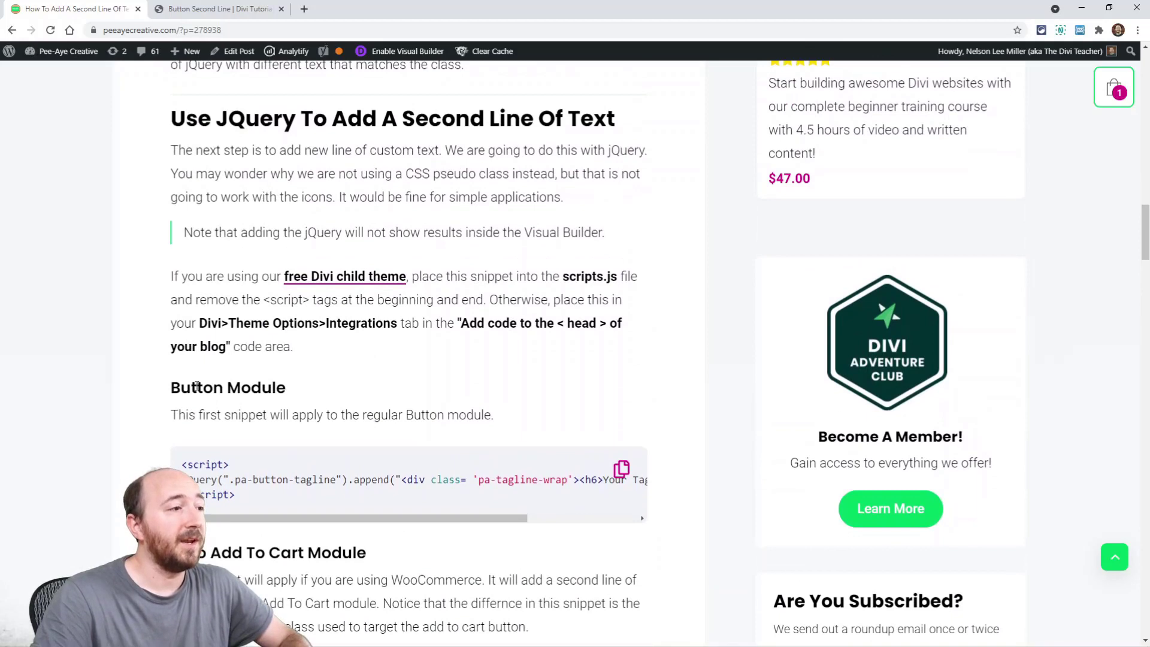
{"action": "left_click_drag", "start_coordinate": [196, 387], "coordinate": [239, 389]}
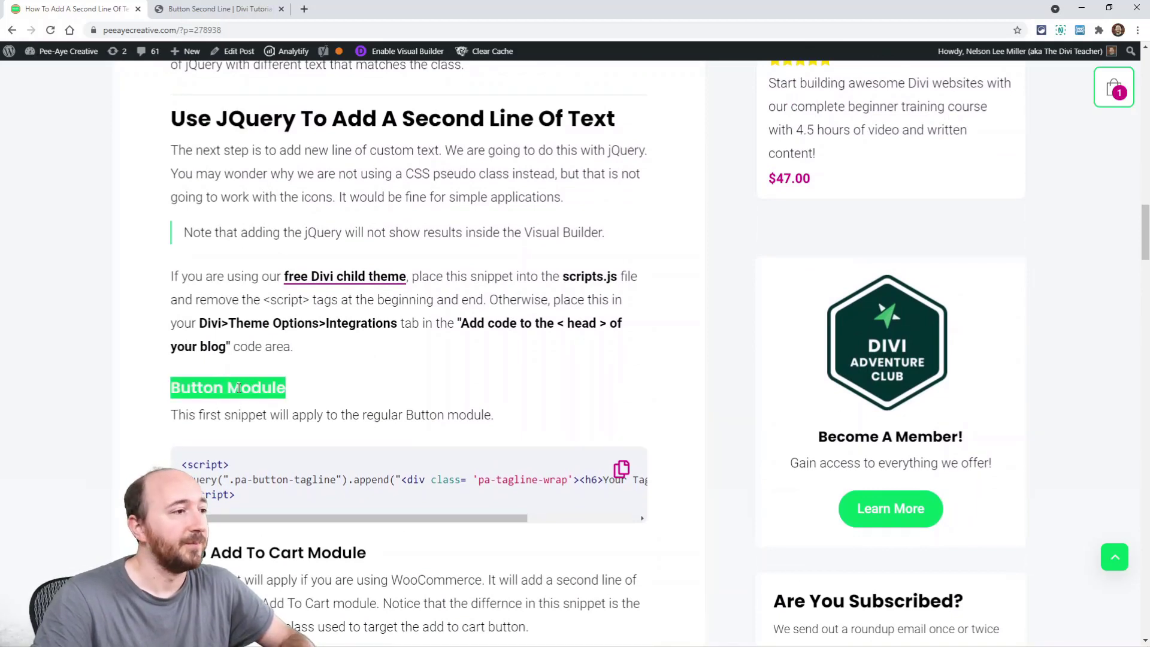
{"action": "left_click", "coordinate": [223, 389]}
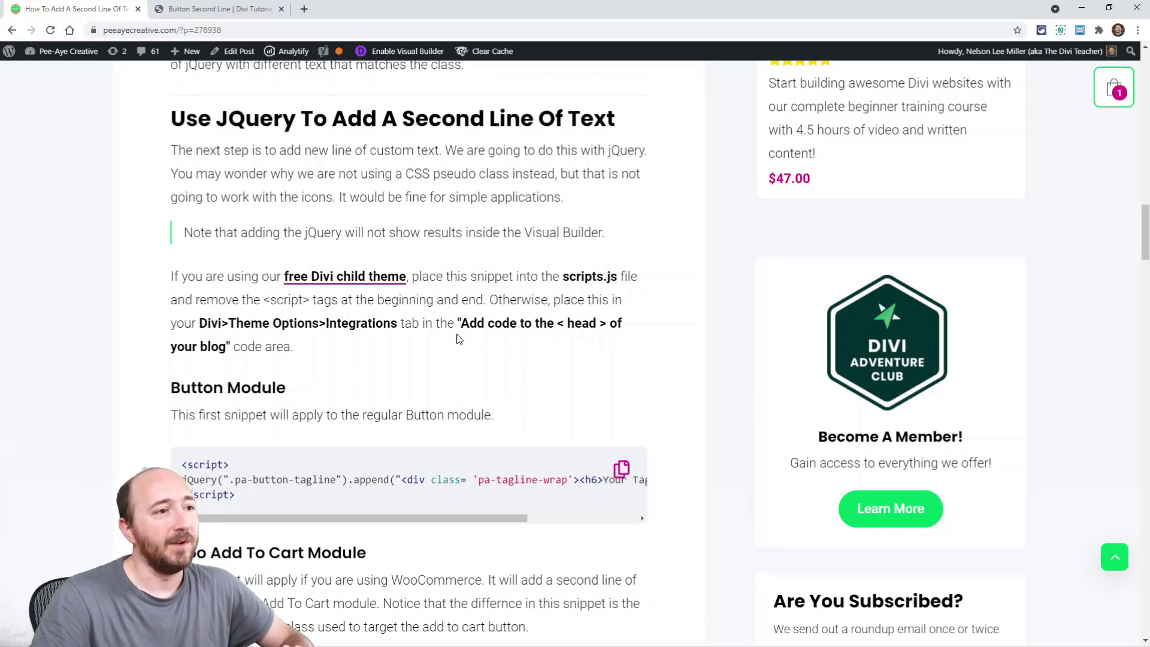
{"action": "scroll", "coordinate": [378, 329], "scroll_direction": "down", "scroll_amount": 2}
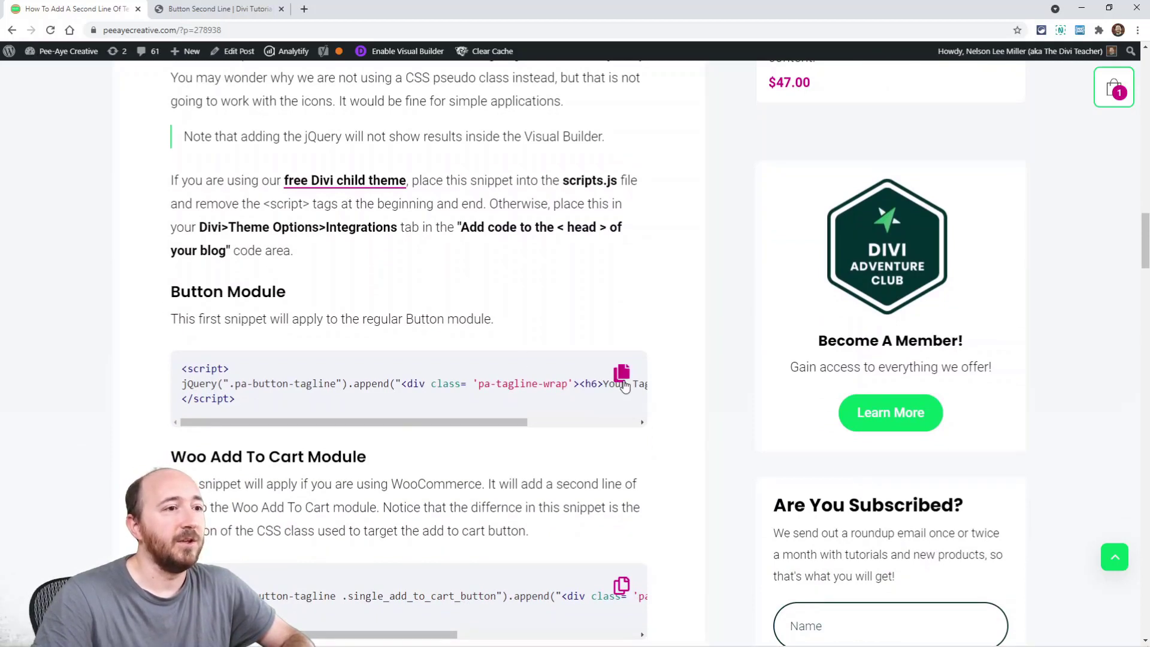
{"action": "left_click", "coordinate": [622, 374]}
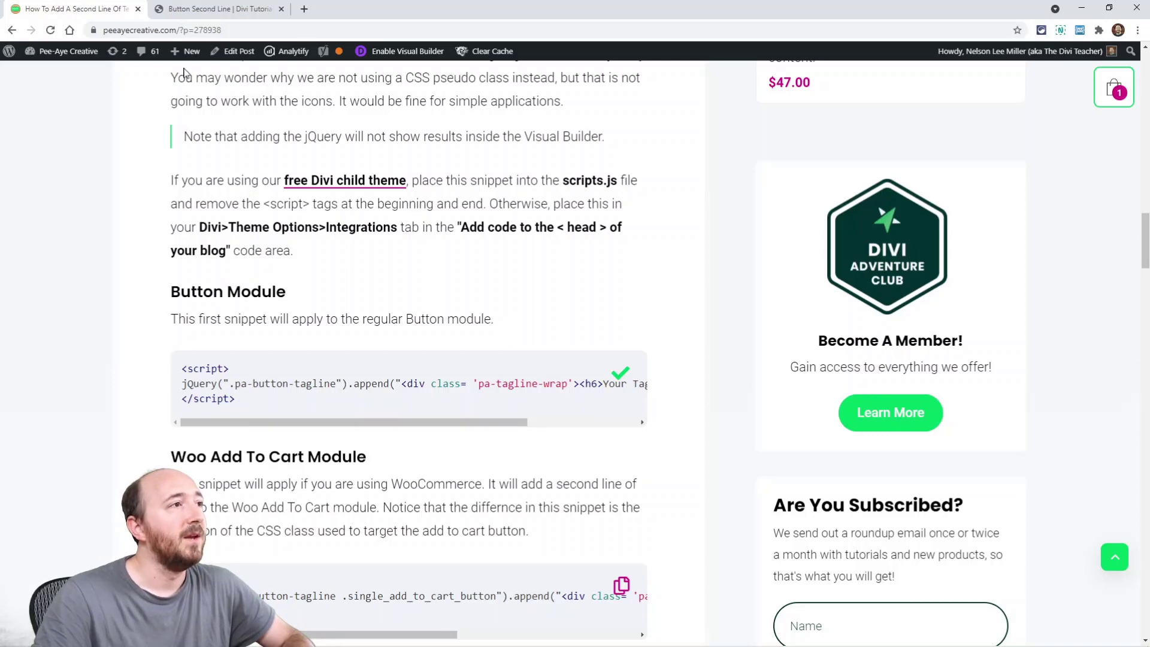
{"action": "left_click", "coordinate": [190, 15]}
{"action": "scroll", "coordinate": [496, 425], "scroll_direction": "down", "scroll_amount": 2}
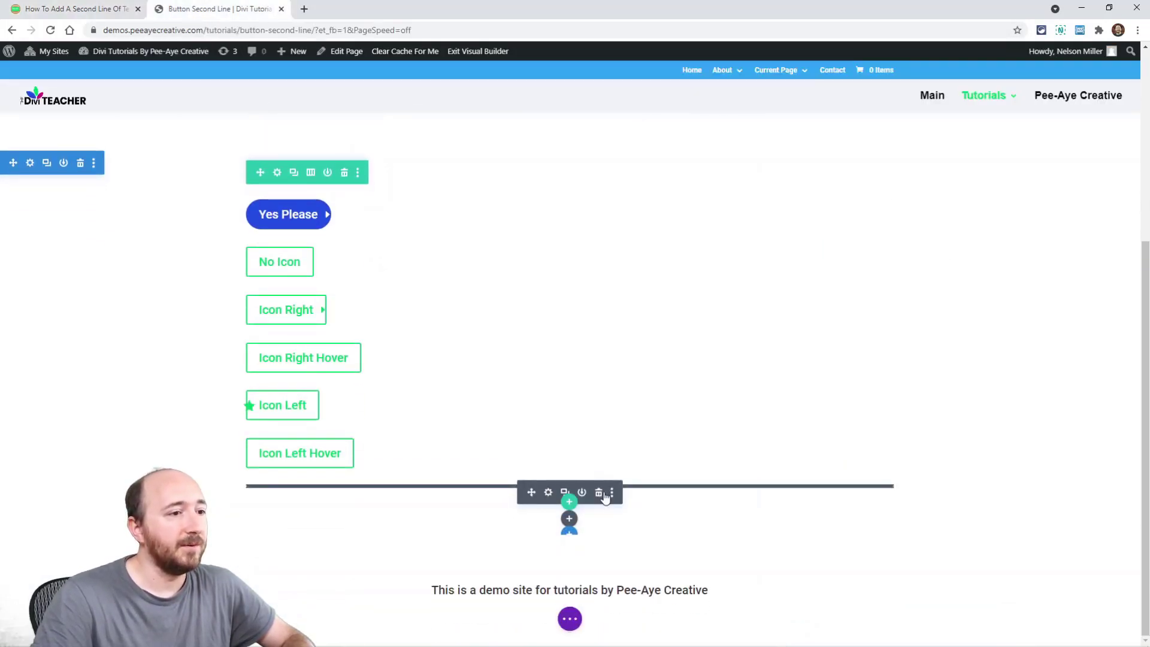
- Insert a Code module holding the pasted jQuery snippet beneath the buttons, then save the page
{"action": "left_click", "coordinate": [569, 497]}
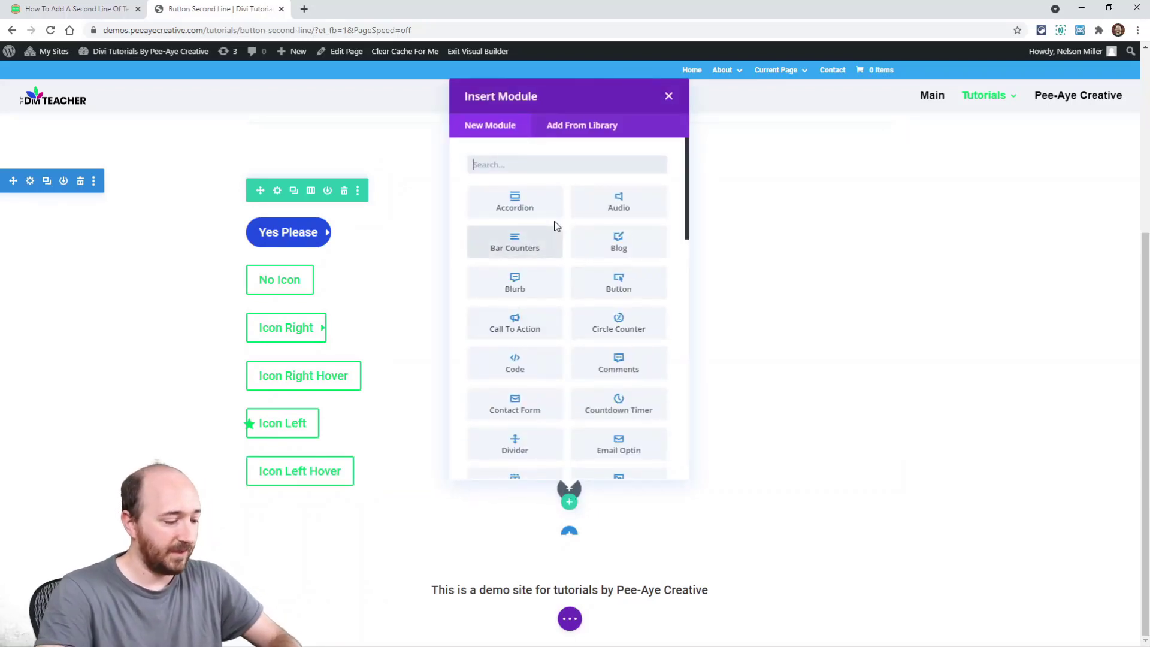
{"action": "type", "text": "code"}
{"action": "left_click", "coordinate": [514, 207]}
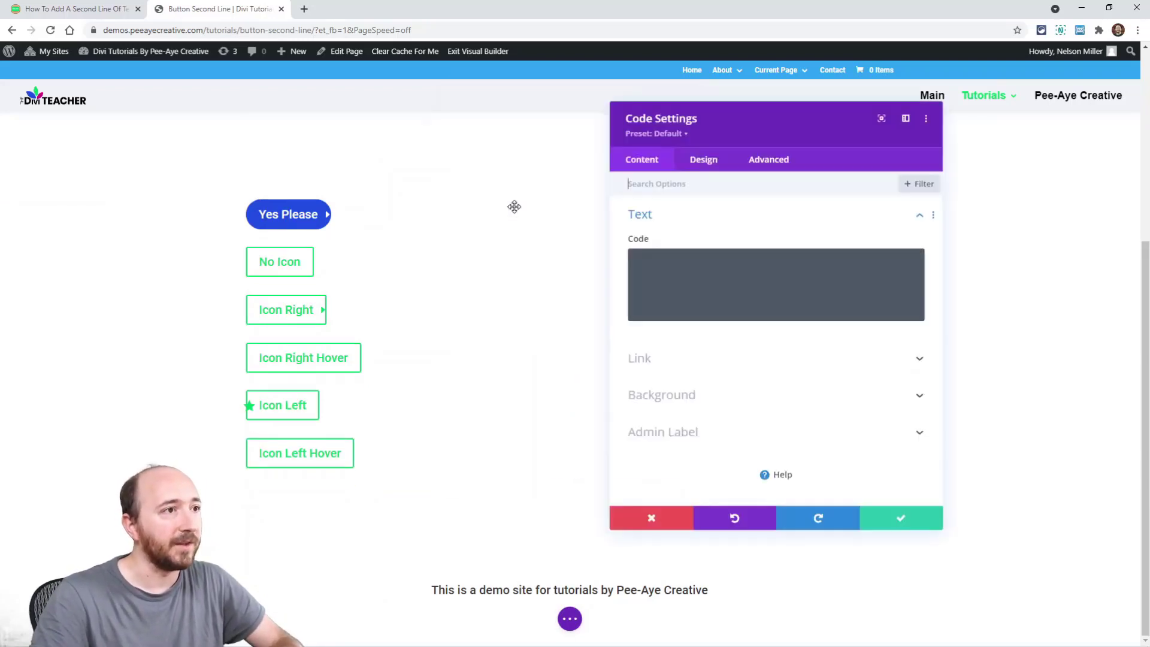
{"action": "key", "text": "ctrl+v"}
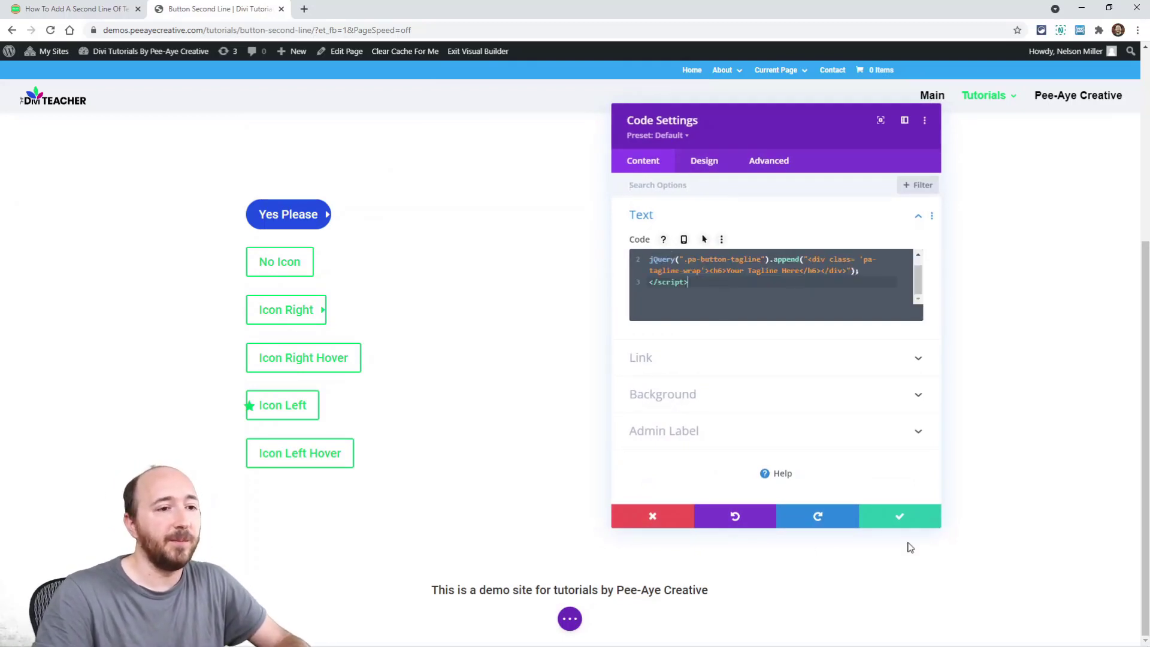
{"action": "left_click", "coordinate": [889, 518]}
{"action": "left_click", "coordinate": [568, 618]}
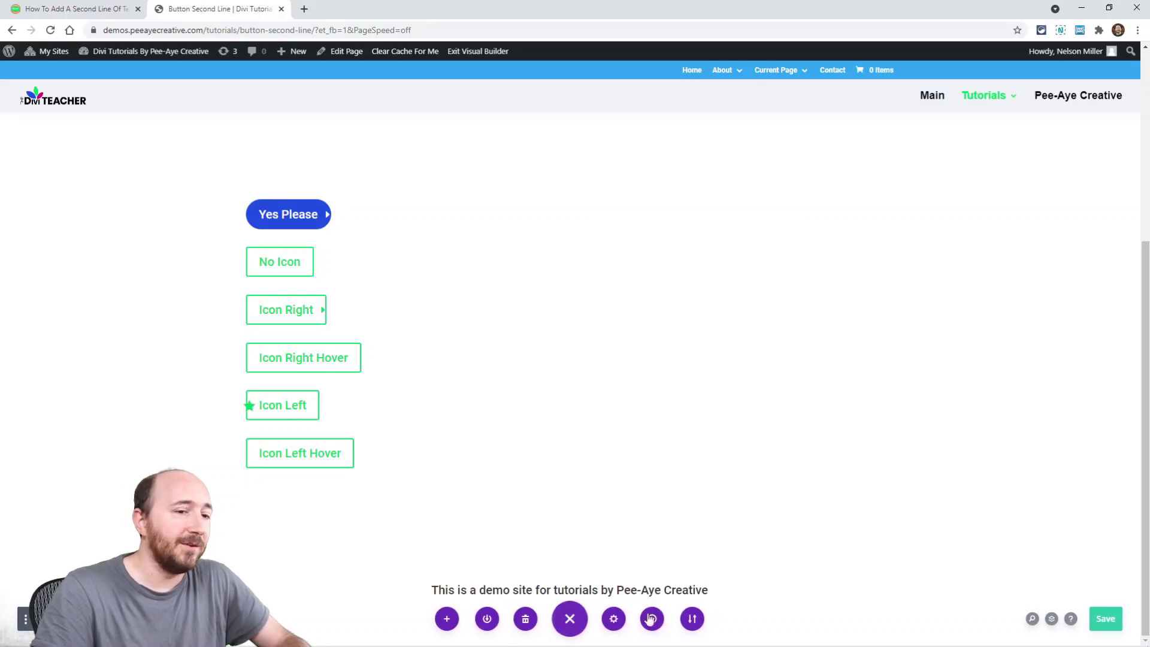
{"action": "left_click", "coordinate": [1106, 620]}
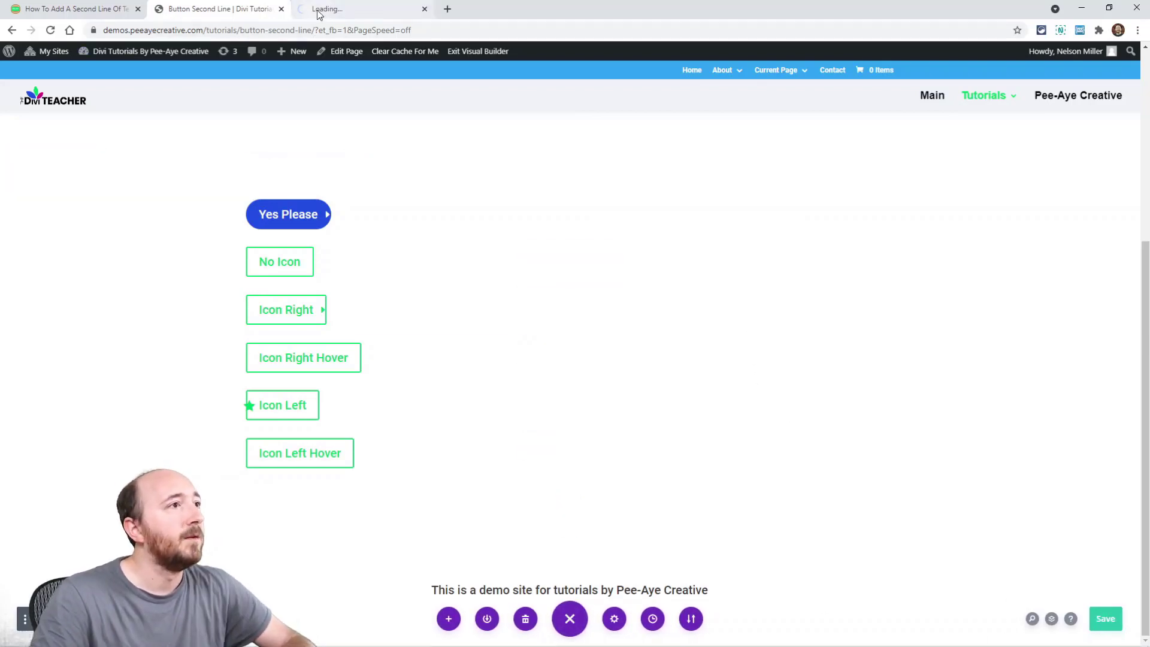
- Open Divi Theme Options' Integration settings at the 'Add code to the <head> of your blog' field
{"action": "left_click", "coordinate": [319, 10]}
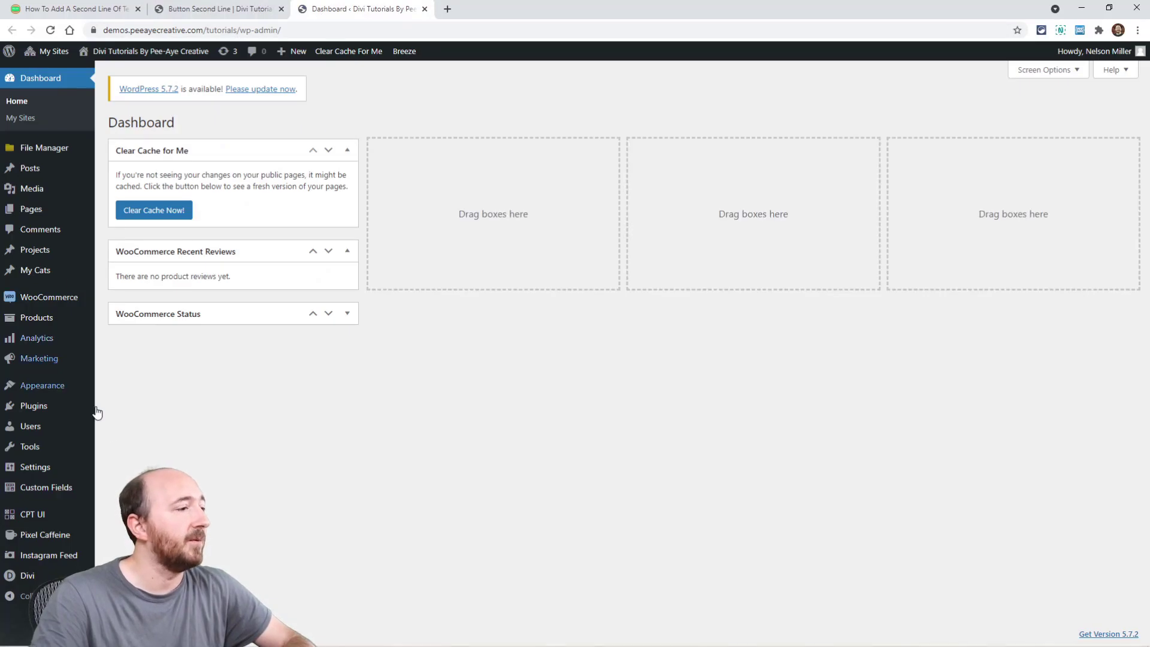
{"action": "left_click", "coordinate": [115, 501]}
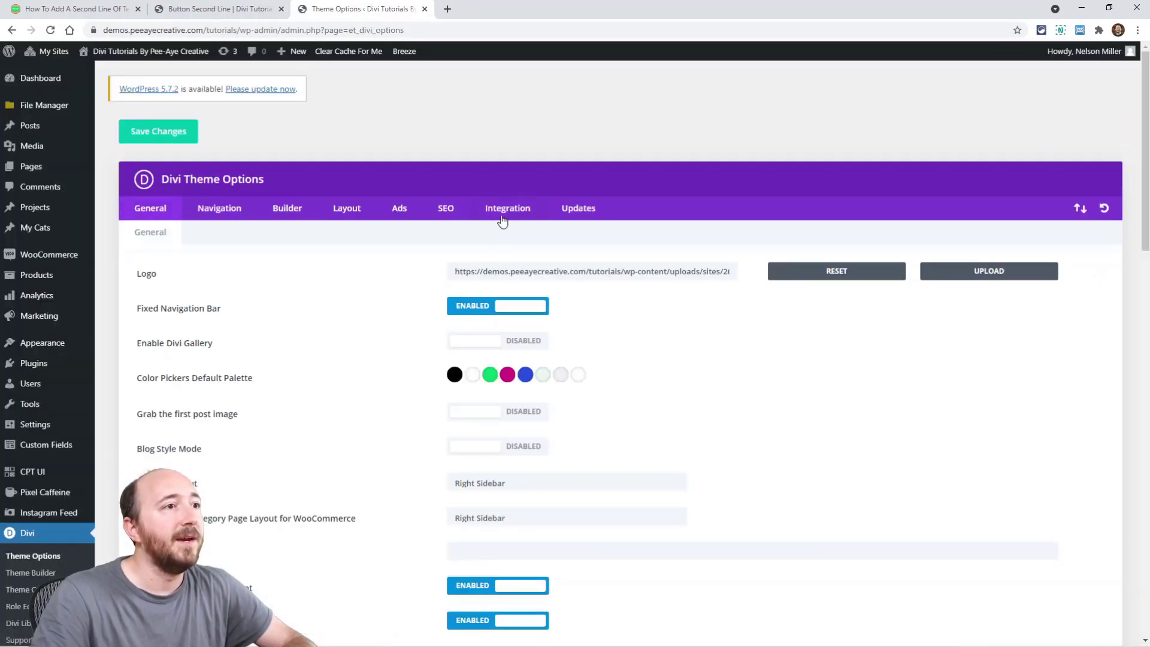
{"action": "left_click", "coordinate": [505, 213]}
{"action": "scroll", "coordinate": [386, 352], "scroll_direction": "down", "scroll_amount": 3}
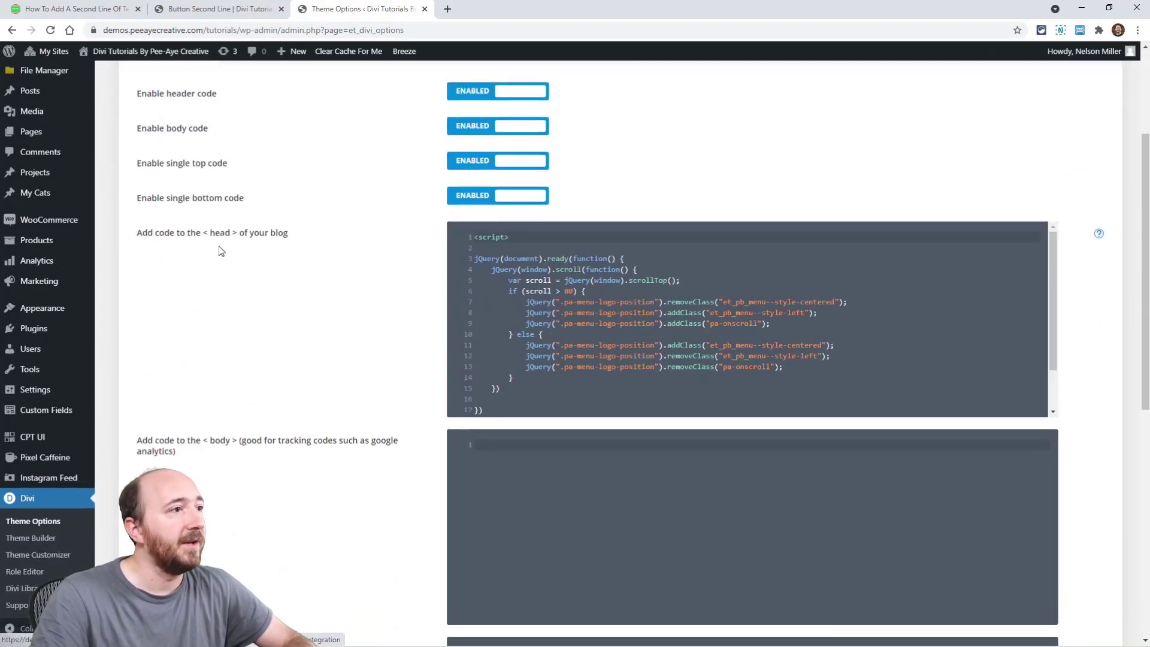
{"action": "triple_click", "coordinate": [233, 230]}
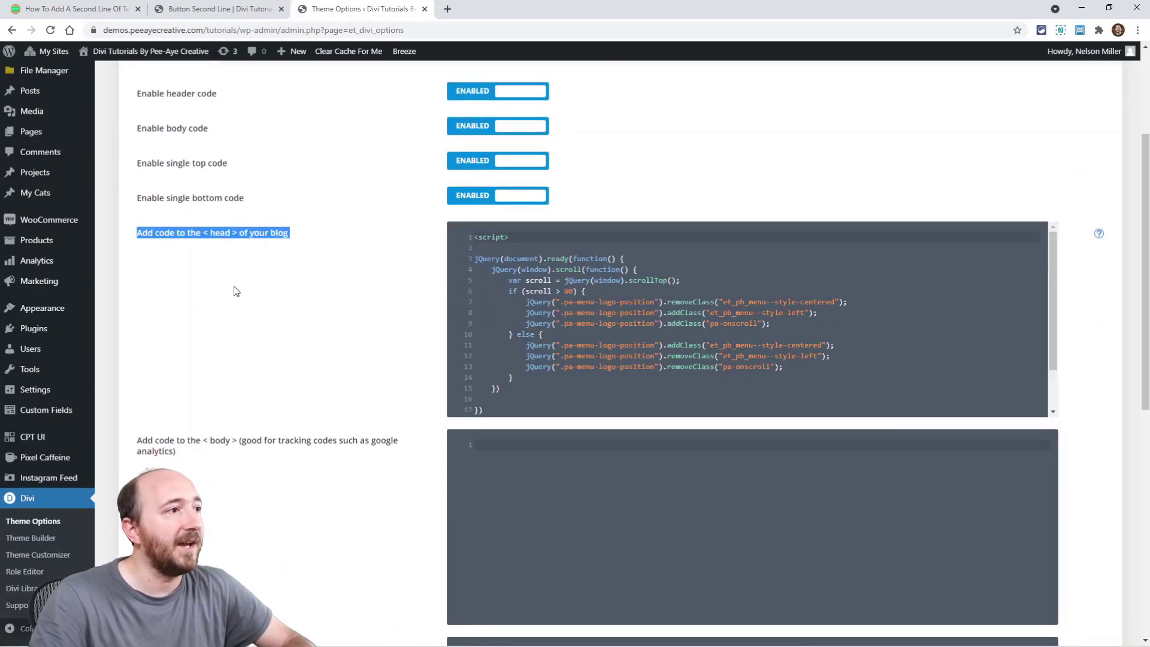
{"action": "scroll", "coordinate": [236, 290], "scroll_direction": "up", "scroll_amount": 3}
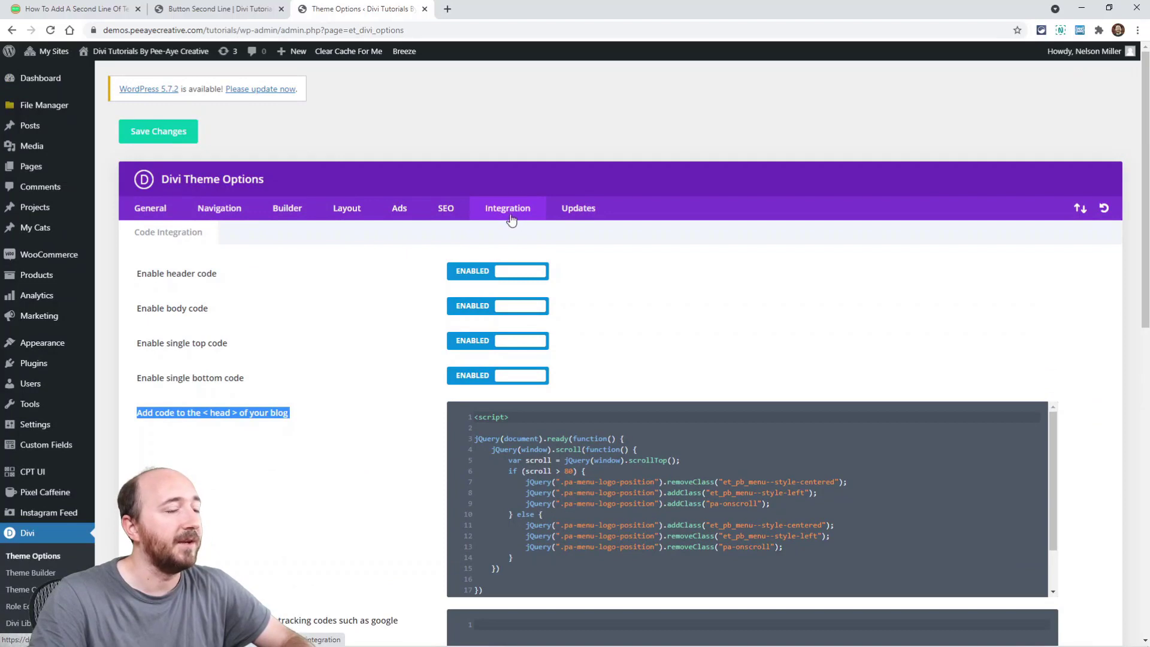
{"action": "scroll", "coordinate": [611, 432], "scroll_direction": "down", "scroll_amount": 3}
- Paste the tagline jQuery script on a new line below the existing head code
{"action": "left_click", "coordinate": [612, 401]}
{"action": "scroll", "coordinate": [548, 335], "scroll_direction": "down", "scroll_amount": 4}
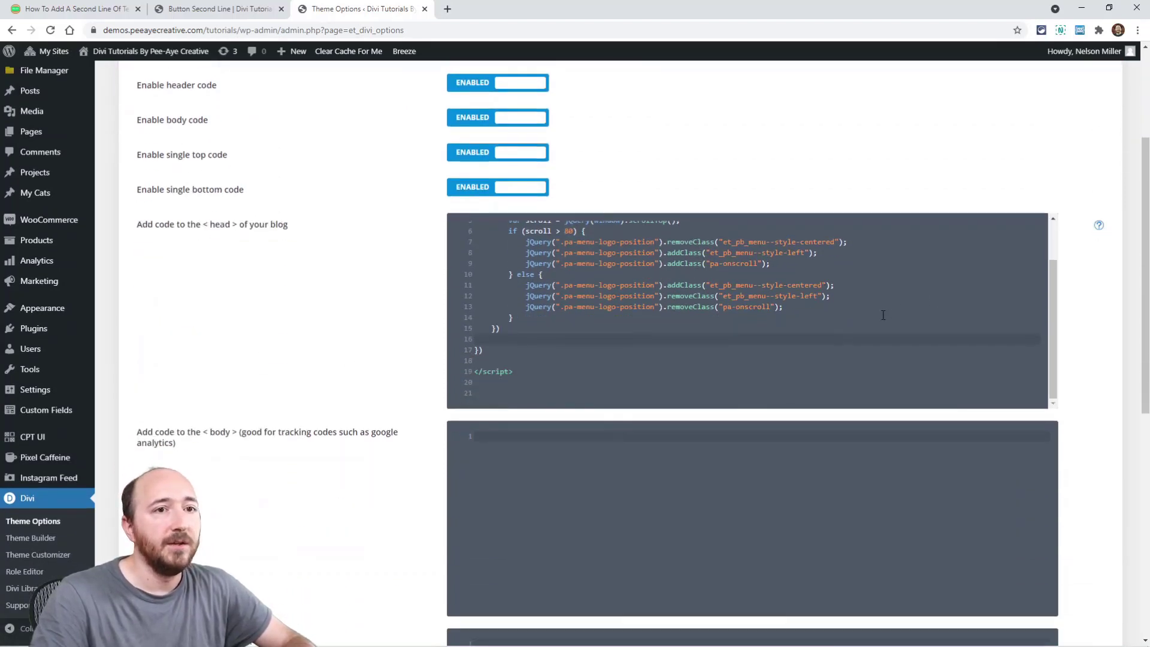
{"action": "left_click", "coordinate": [540, 268]}
{"action": "key", "text": "Return"}
{"action": "key", "text": "Return"}
{"action": "key", "text": "Return"}
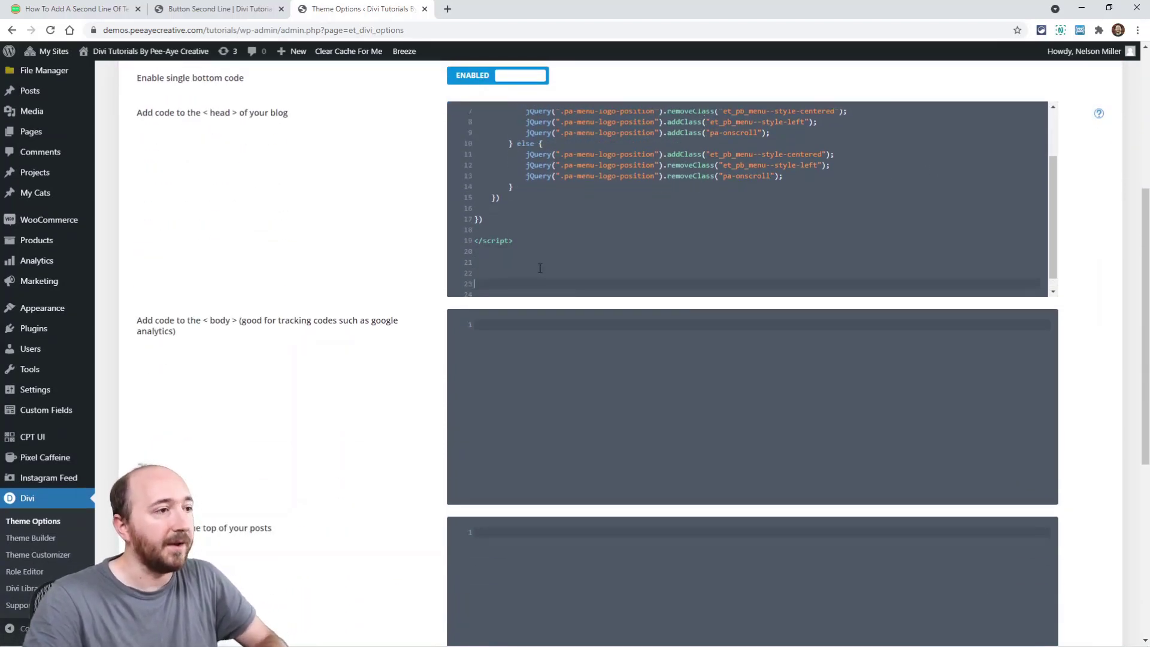
{"action": "key", "text": "ctrl+v"}
{"action": "scroll", "coordinate": [529, 271], "scroll_direction": "down", "scroll_amount": 3}
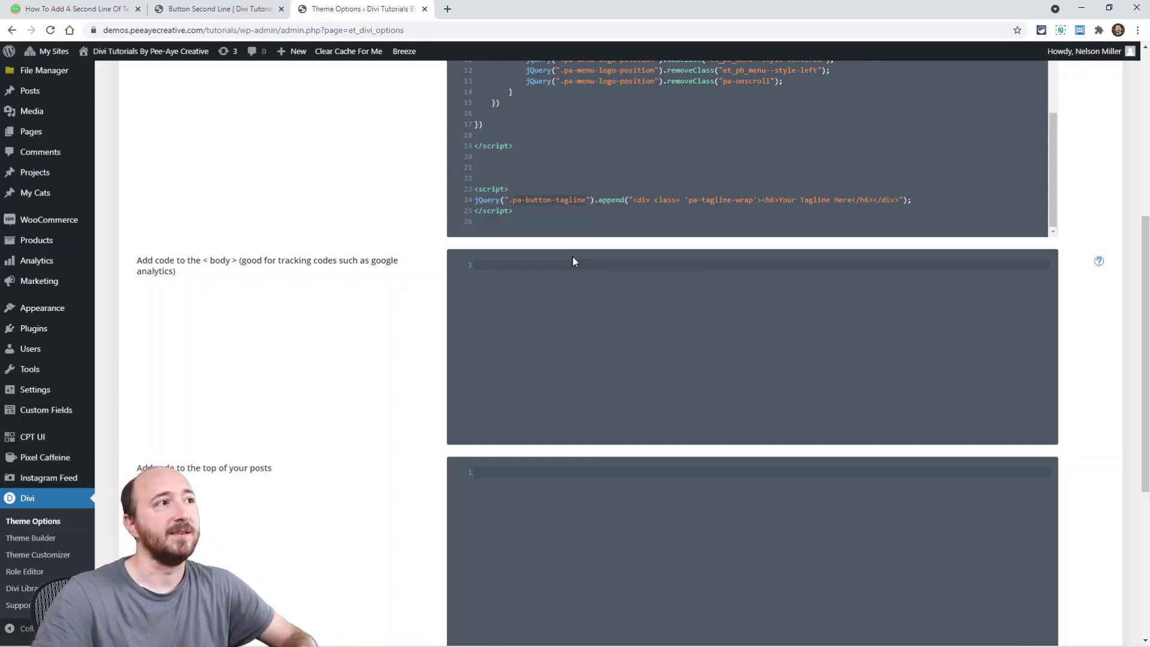
{"action": "left_click", "coordinate": [218, 9]}
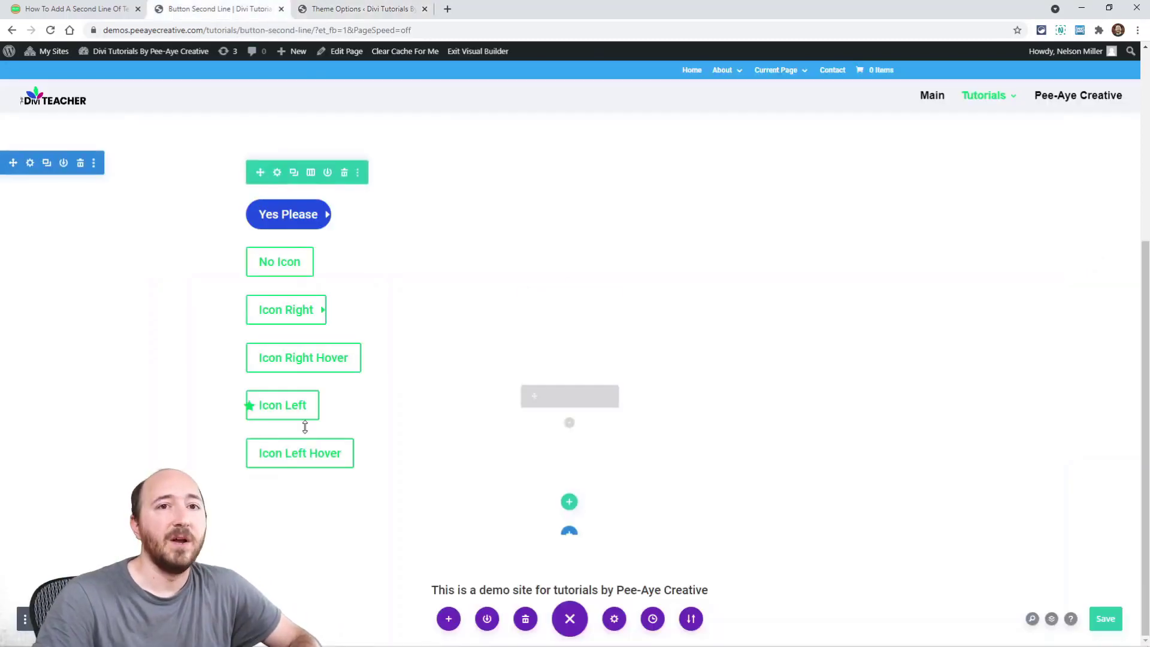
{"action": "left_click", "coordinate": [349, 9]}
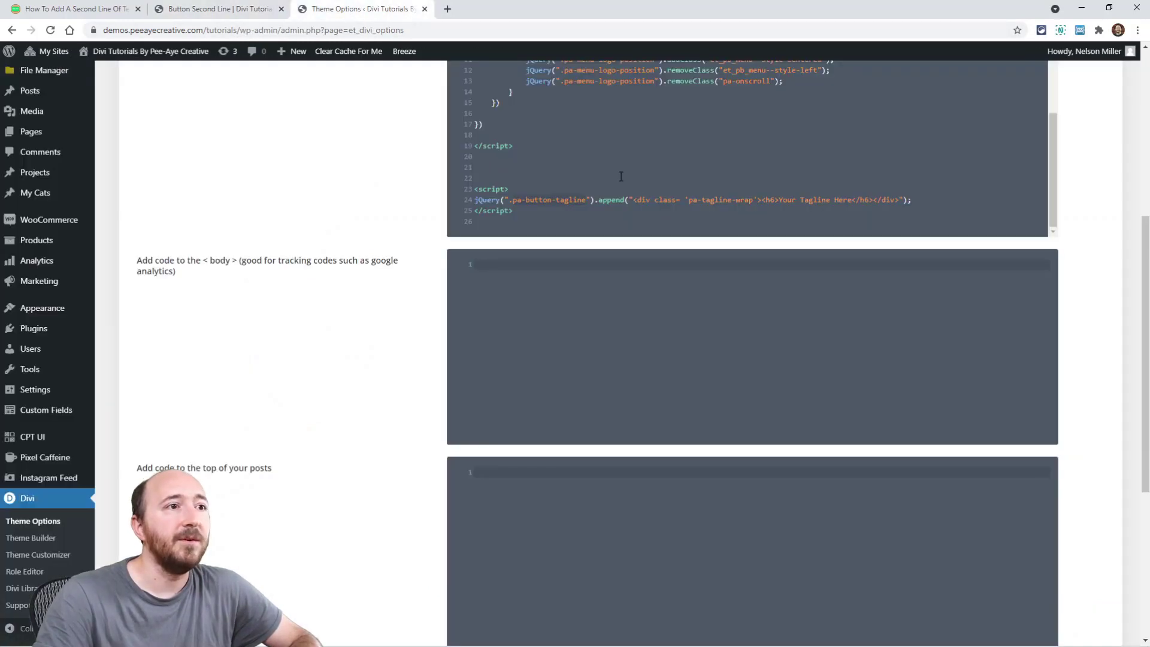
{"action": "left_click", "coordinate": [659, 201]}
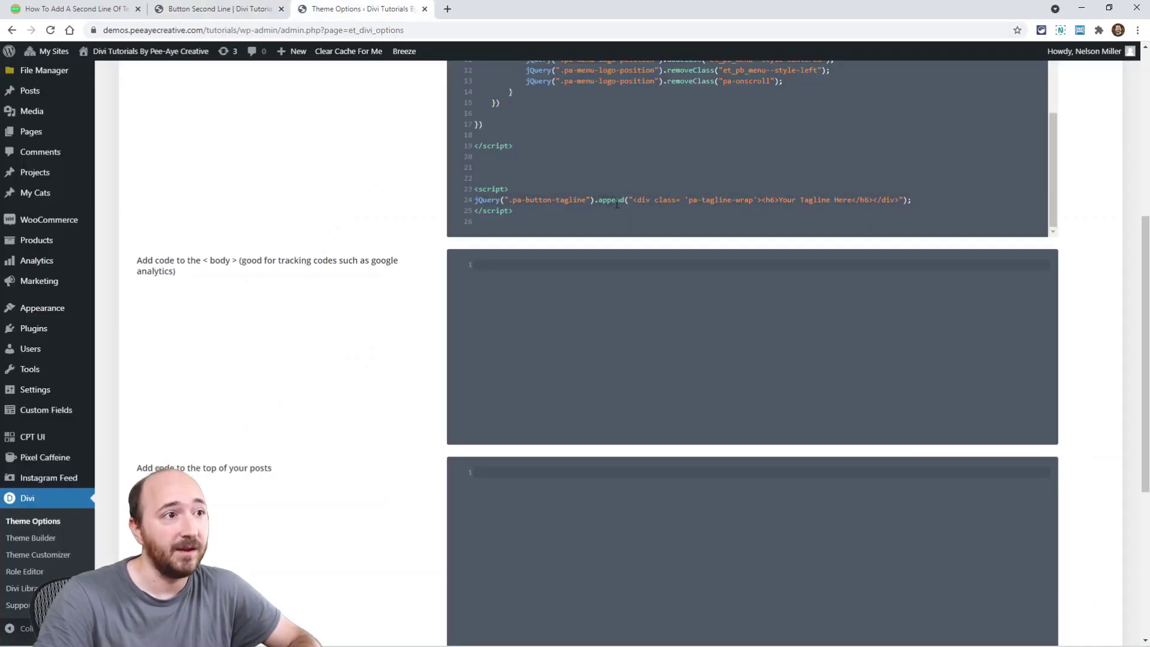
{"action": "left_click", "coordinate": [723, 200]}
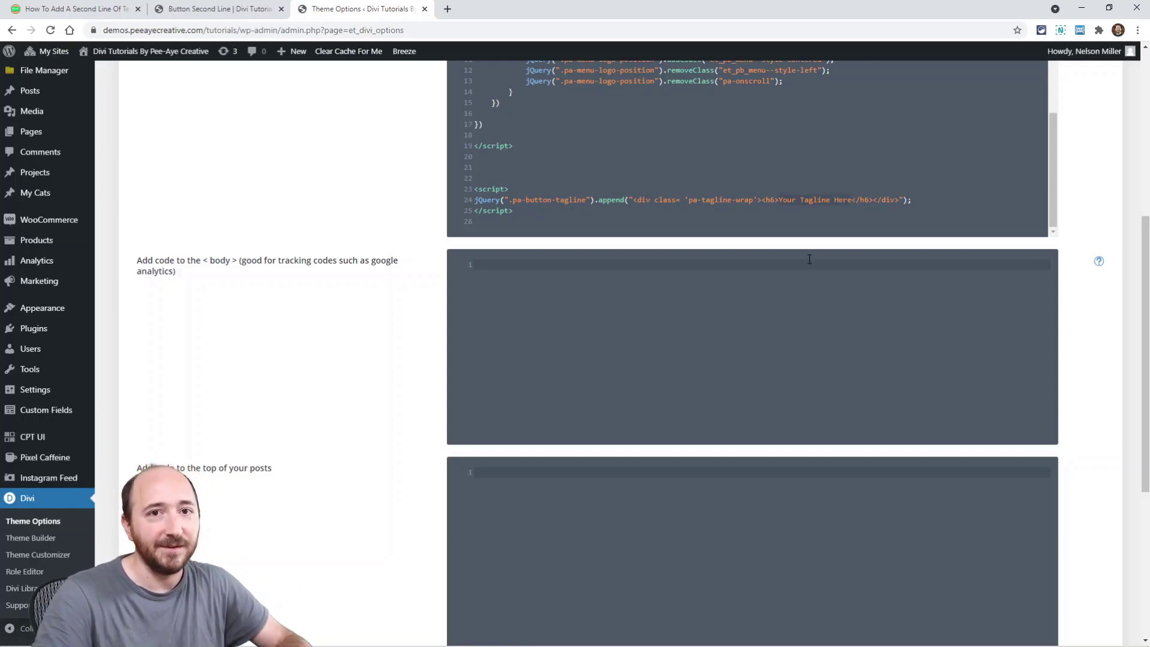
{"action": "left_click", "coordinate": [51, 9]}
{"action": "scroll", "coordinate": [404, 372], "scroll_direction": "down", "scroll_amount": 5}
{"action": "scroll", "coordinate": [369, 360], "scroll_direction": "down", "scroll_amount": 2}
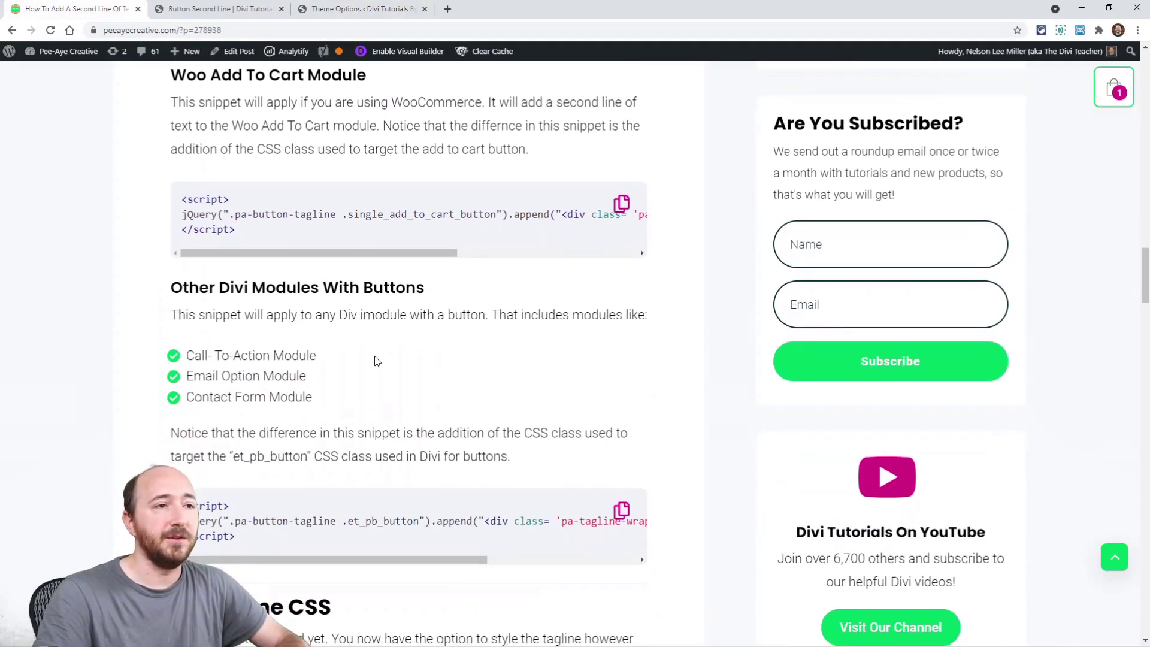
{"action": "scroll", "coordinate": [292, 250], "scroll_direction": "up", "scroll_amount": 2}
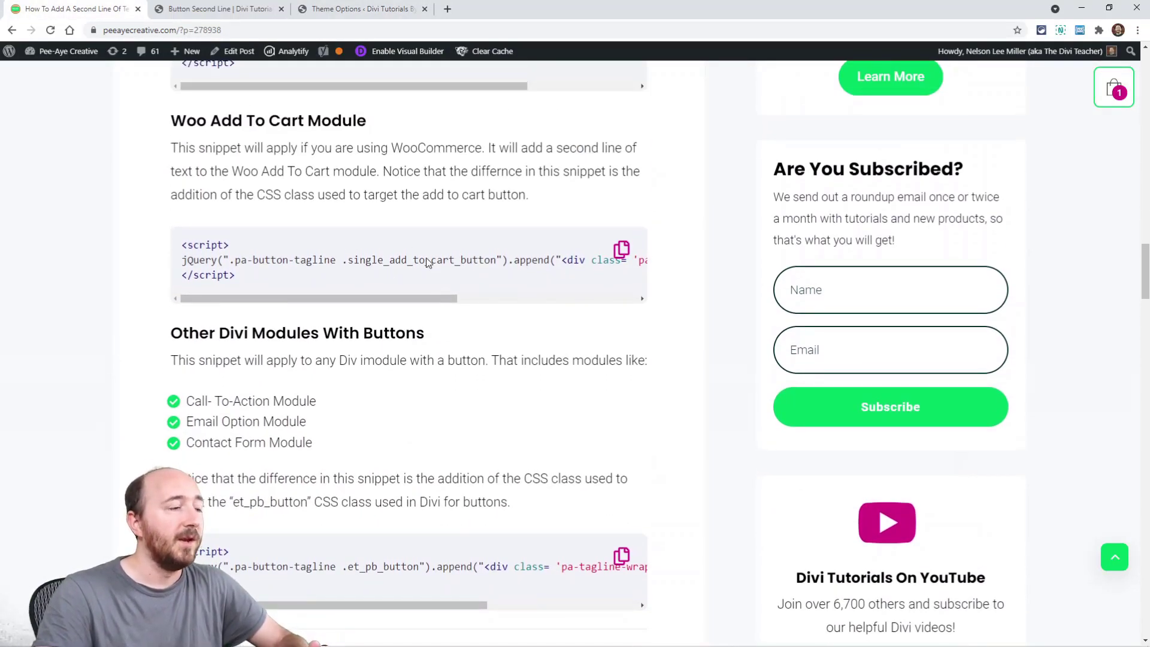
{"action": "scroll", "coordinate": [400, 329], "scroll_direction": "down", "scroll_amount": 3}
{"action": "scroll", "coordinate": [362, 427], "scroll_direction": "up", "scroll_amount": 5}
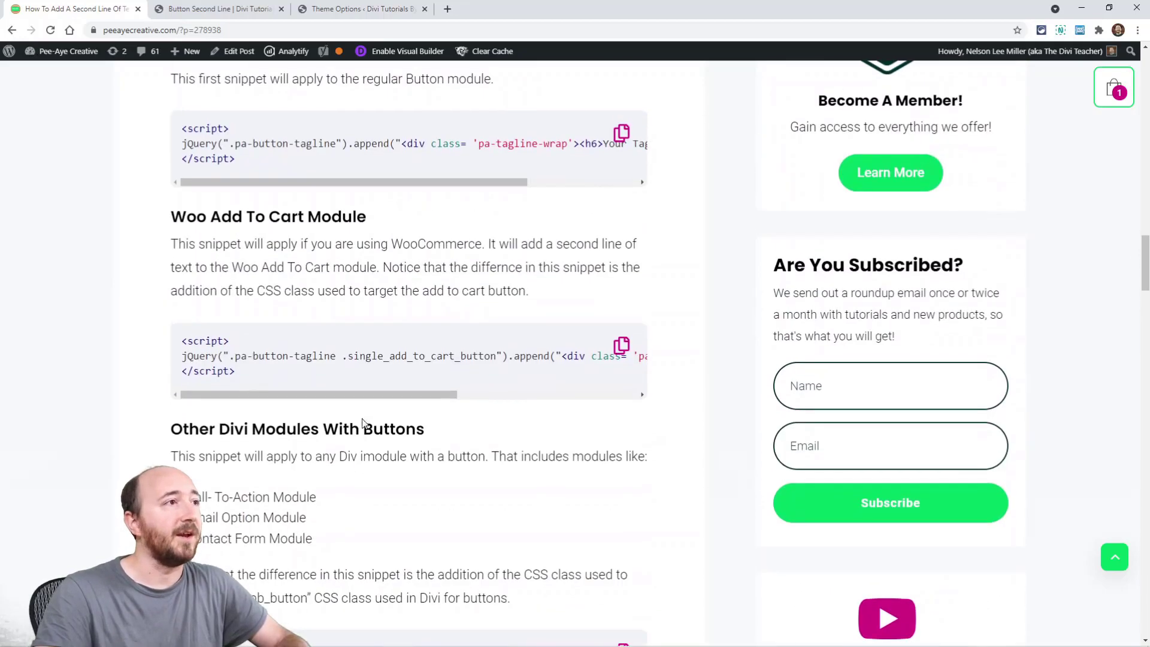
{"action": "scroll", "coordinate": [362, 422], "scroll_direction": "up", "scroll_amount": 2}
{"action": "left_click", "coordinate": [339, 9]}
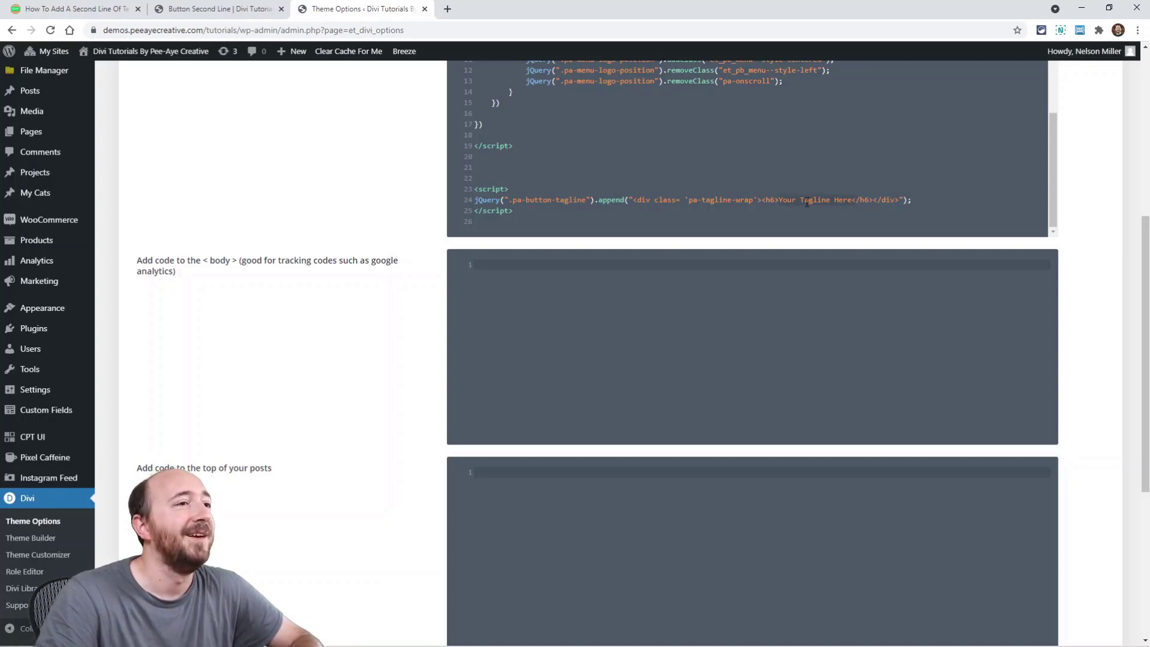
- Shorten the button row's bottom padding and save the builder page
{"action": "left_click", "coordinate": [201, 11]}
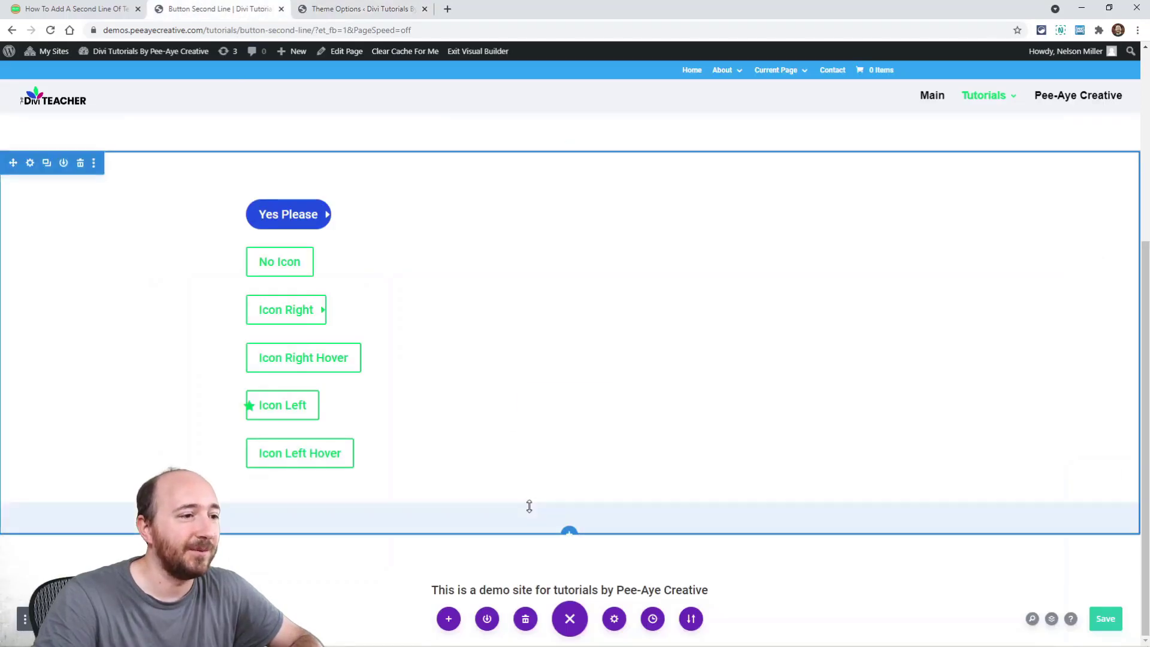
{"action": "left_click_drag", "start_coordinate": [555, 492], "coordinate": [599, 493]}
{"action": "key", "text": "ctrl+s"}
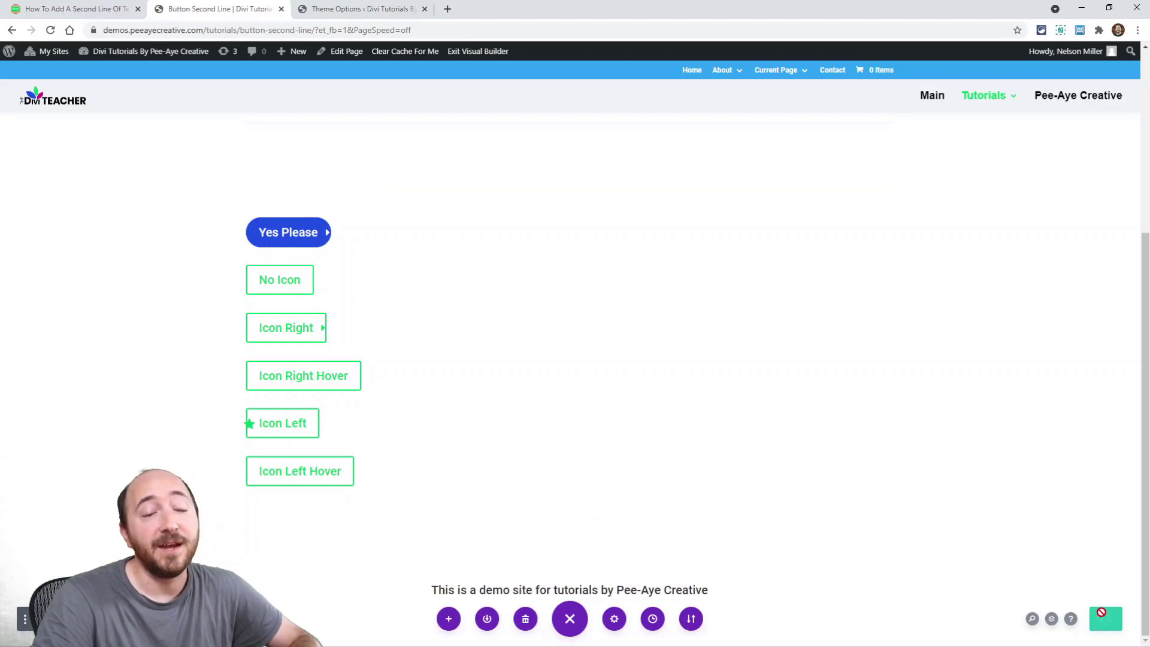
- Save the head code changes in Divi Theme Options
{"action": "left_click", "coordinate": [338, 13]}
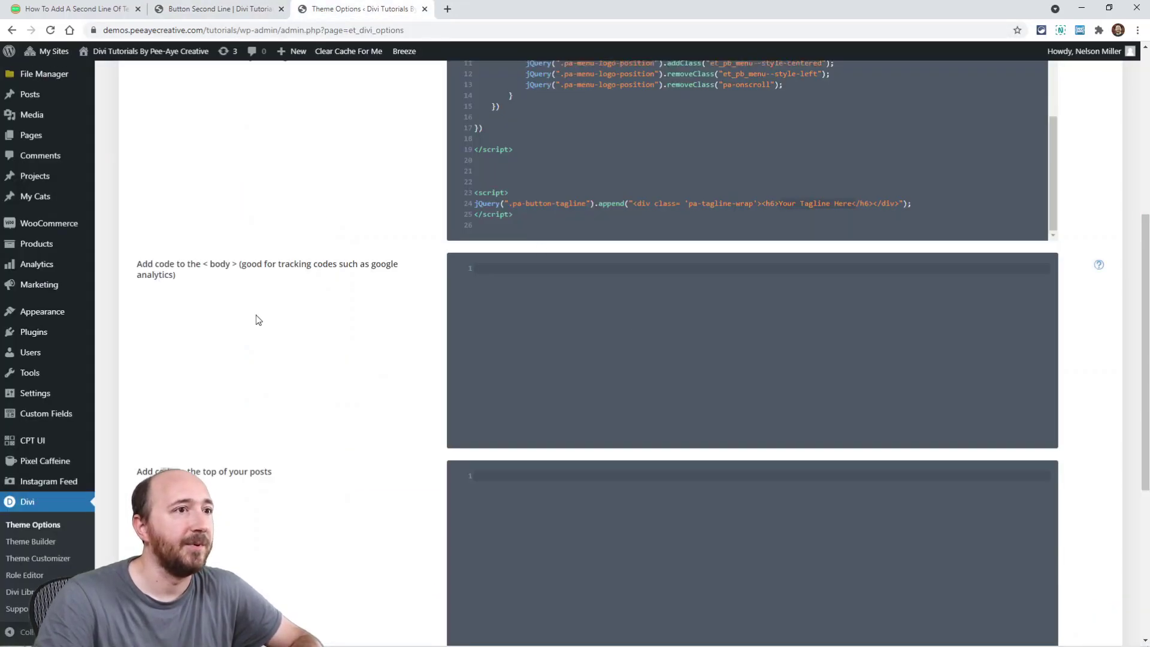
{"action": "scroll", "coordinate": [240, 287], "scroll_direction": "up", "scroll_amount": 5}
{"action": "left_click", "coordinate": [152, 78]}
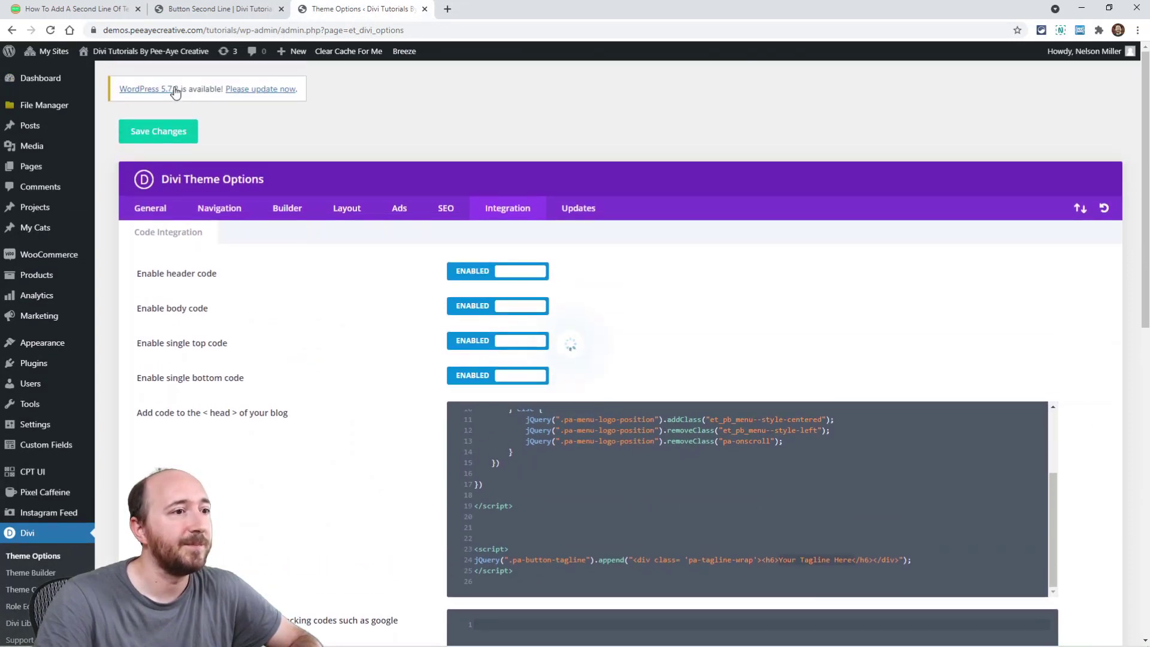
- Open the live front-end demo buttons page
{"action": "left_click", "coordinate": [199, 11]}
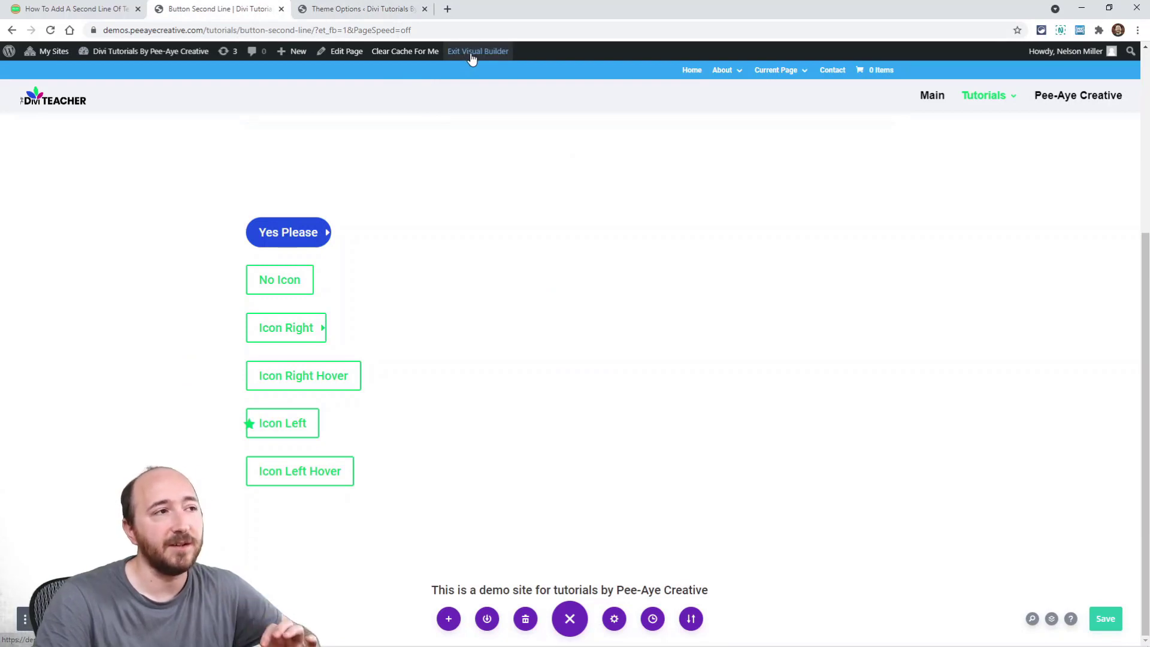
{"action": "left_click", "coordinate": [359, 9]}
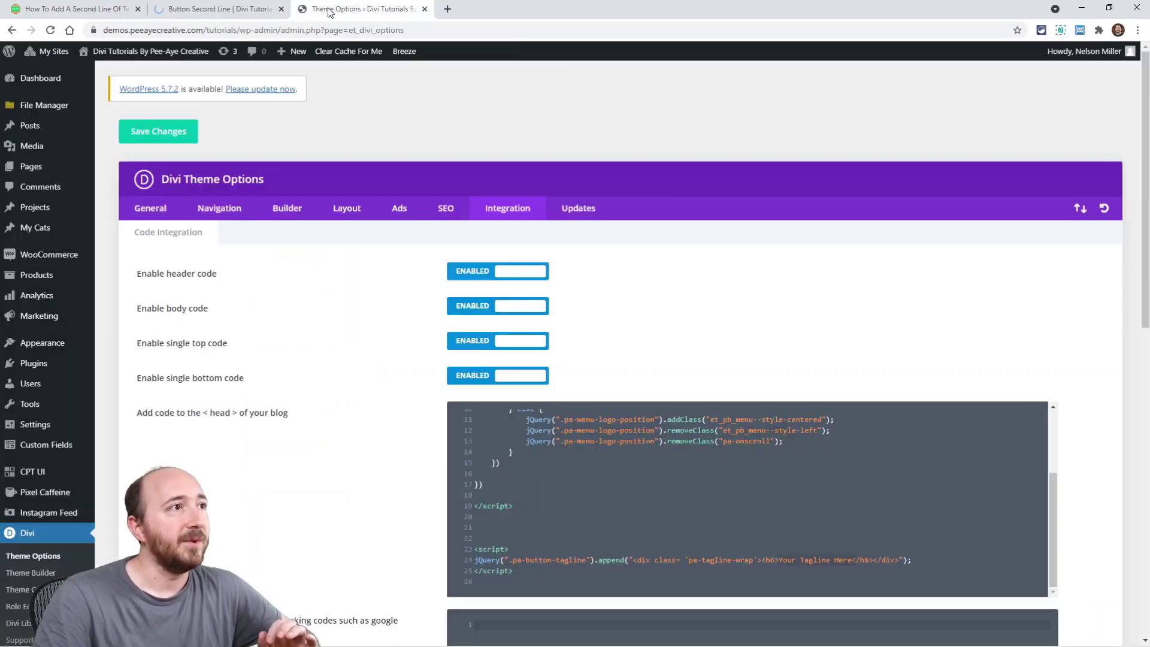
{"action": "scroll", "coordinate": [689, 461], "scroll_direction": "down", "scroll_amount": 3}
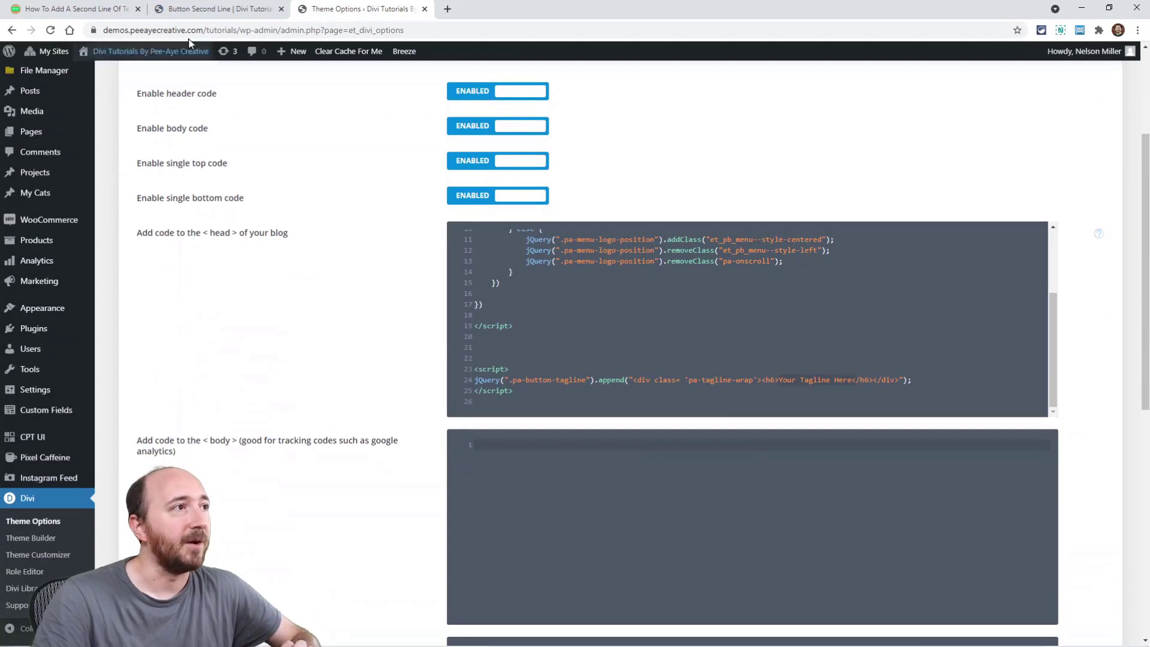
{"action": "left_click", "coordinate": [215, 9]}
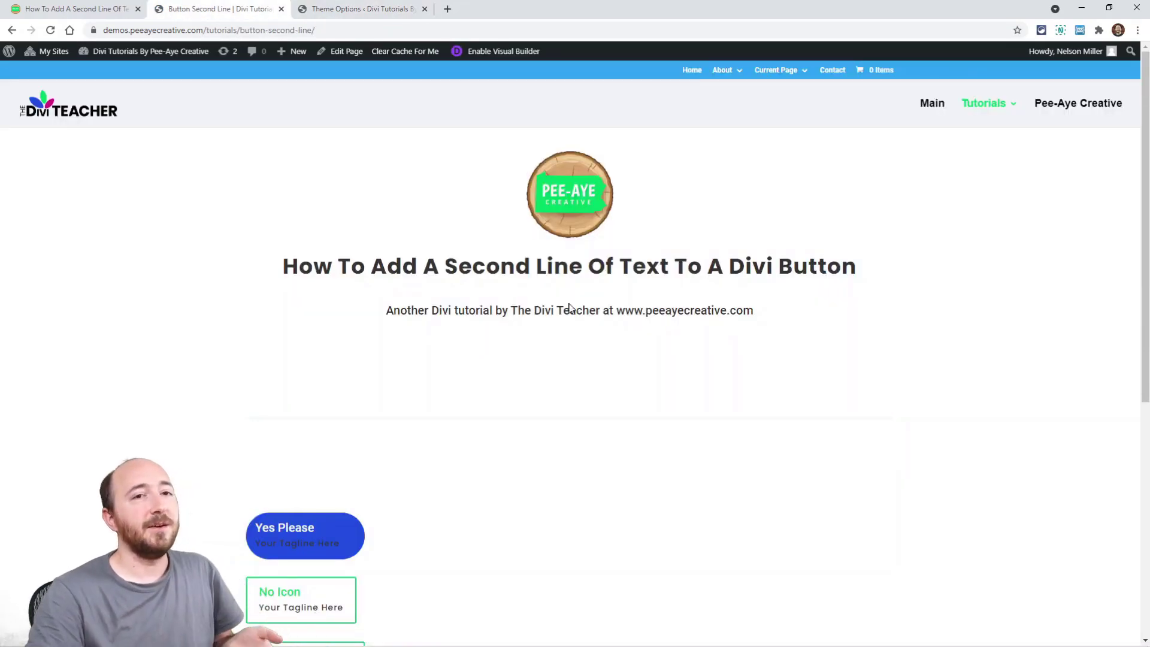
{"action": "scroll", "coordinate": [567, 323], "scroll_direction": "down", "scroll_amount": 3}
{"action": "scroll", "coordinate": [567, 324], "scroll_direction": "down", "scroll_amount": 2}
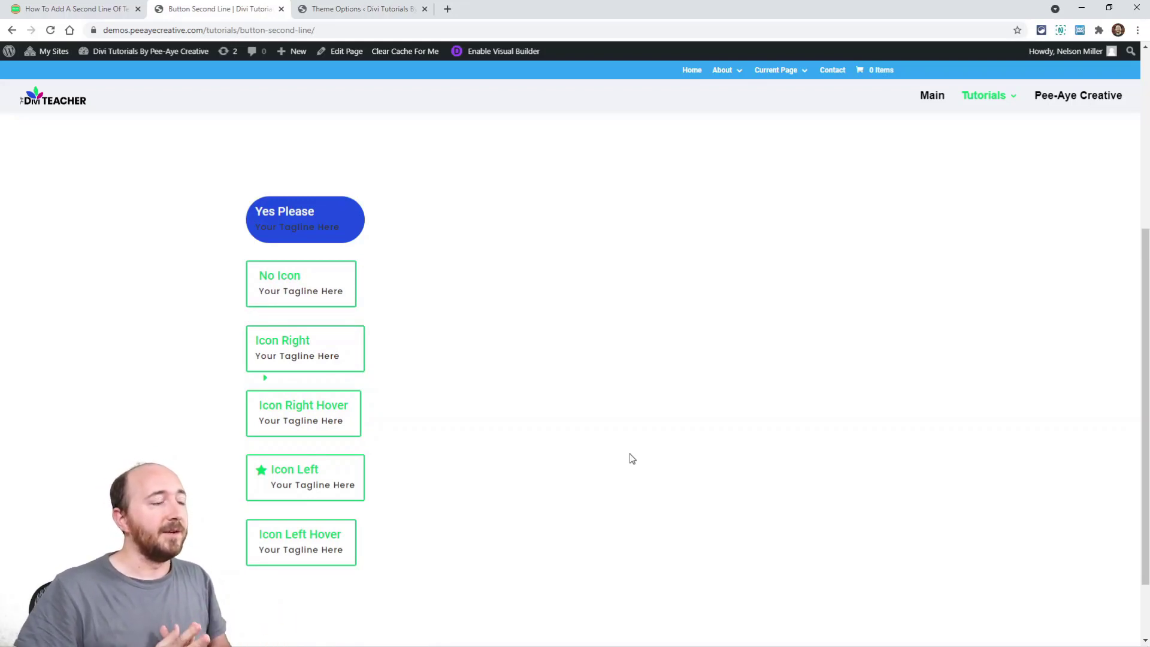
- Copy the tutorial's 'Add Some CSS' tagline styling snippet and return to the demo buttons tab
{"action": "left_click", "coordinate": [71, 14]}
{"action": "scroll", "coordinate": [409, 329], "scroll_direction": "down", "scroll_amount": 20}
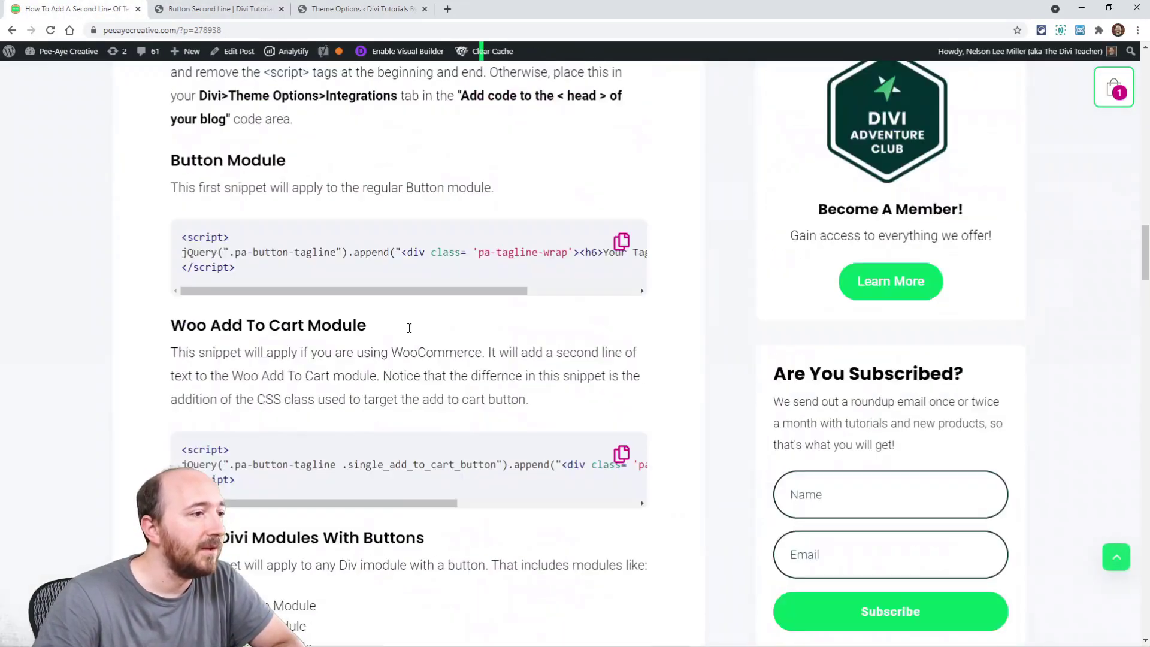
{"action": "scroll", "coordinate": [409, 328], "scroll_direction": "down", "scroll_amount": 7}
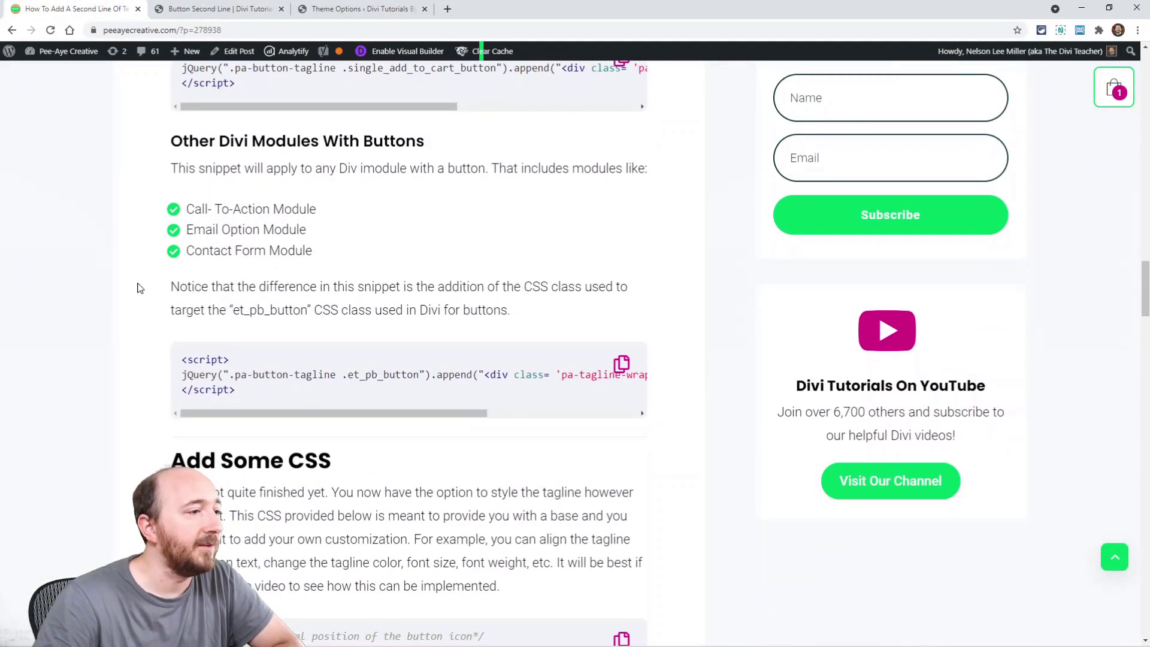
{"action": "scroll", "coordinate": [174, 292], "scroll_direction": "down", "scroll_amount": 8}
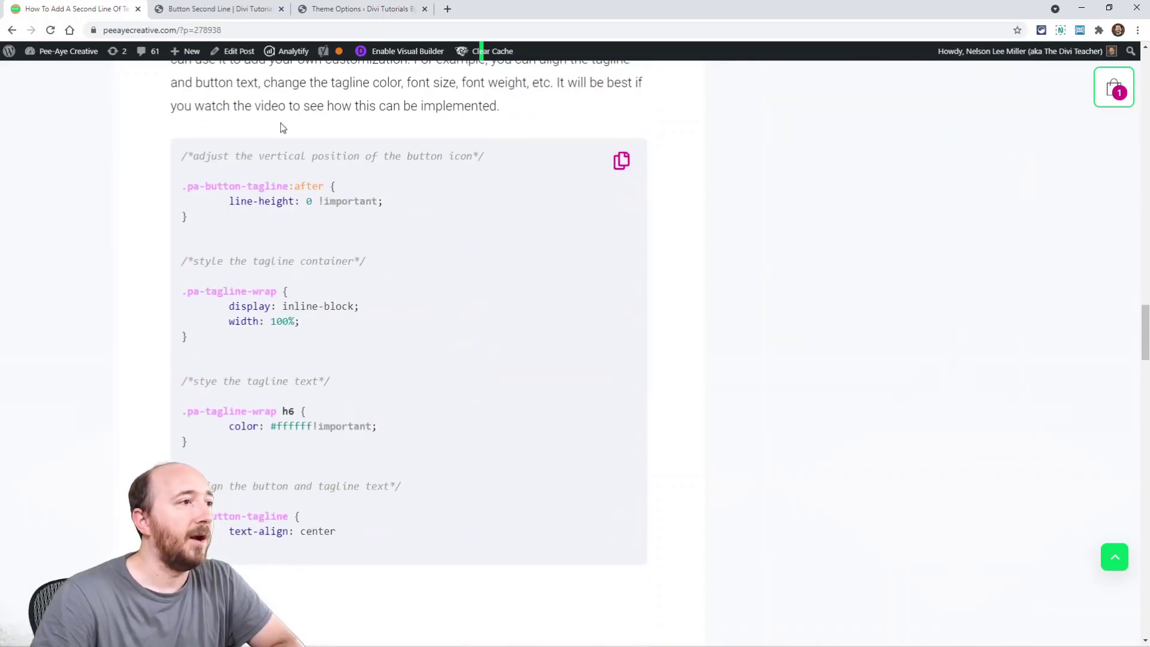
{"action": "scroll", "coordinate": [317, 316], "scroll_direction": "up", "scroll_amount": 2}
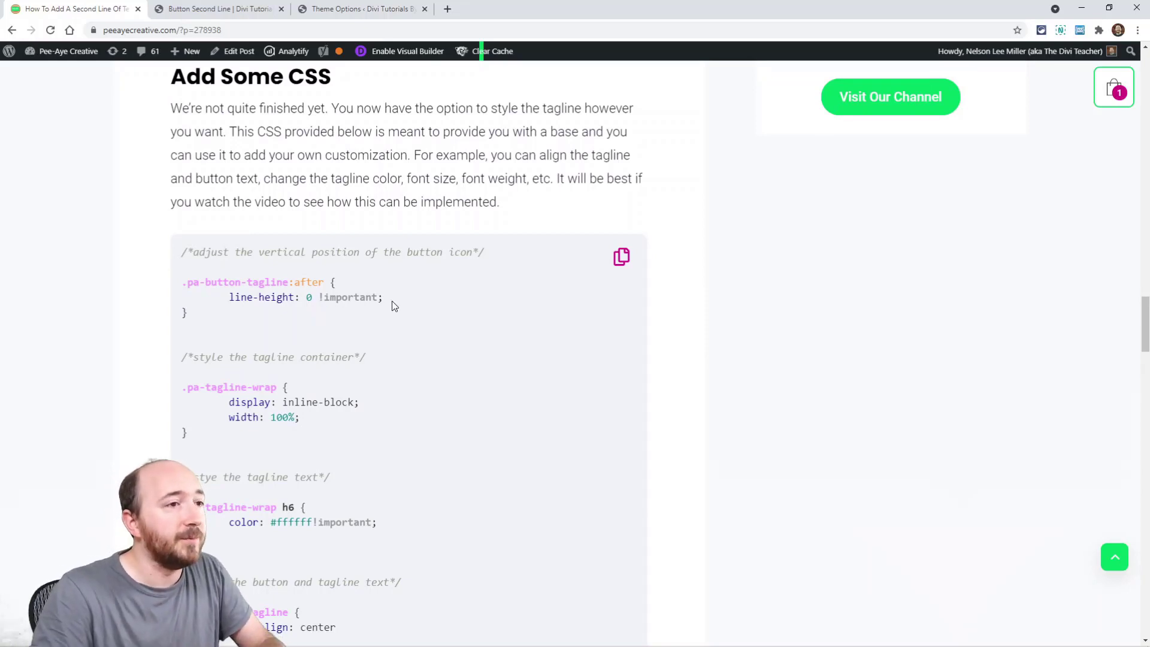
{"action": "left_click", "coordinate": [616, 259]}
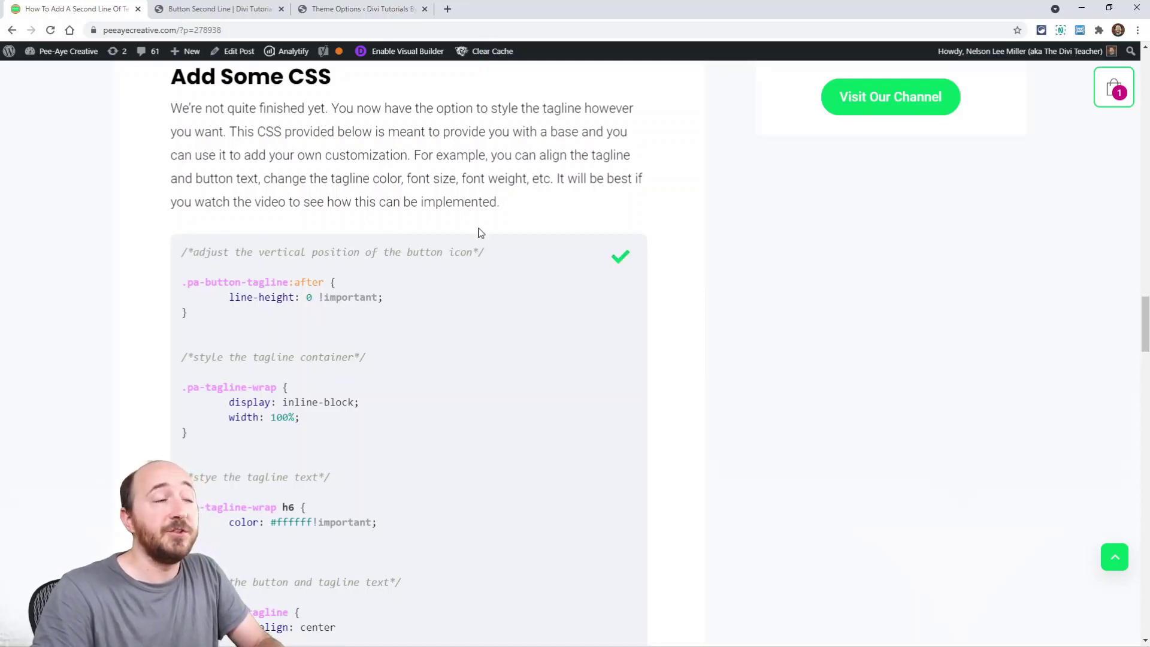
{"action": "left_click", "coordinate": [200, 9]}
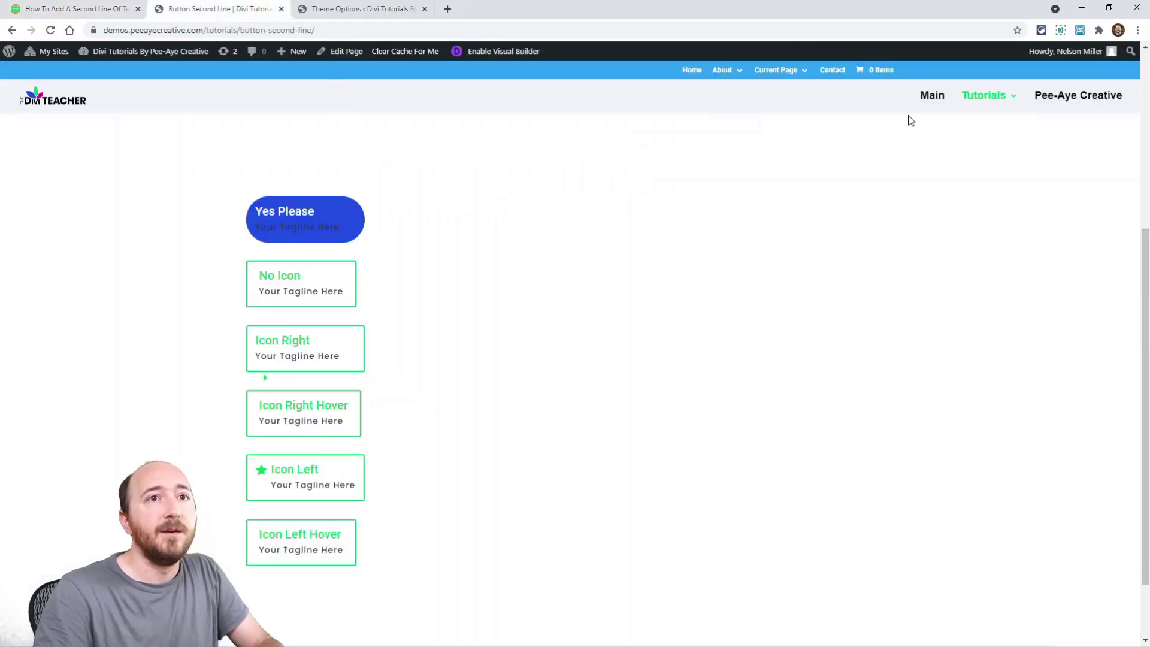
{"action": "left_click", "coordinate": [1080, 31]}
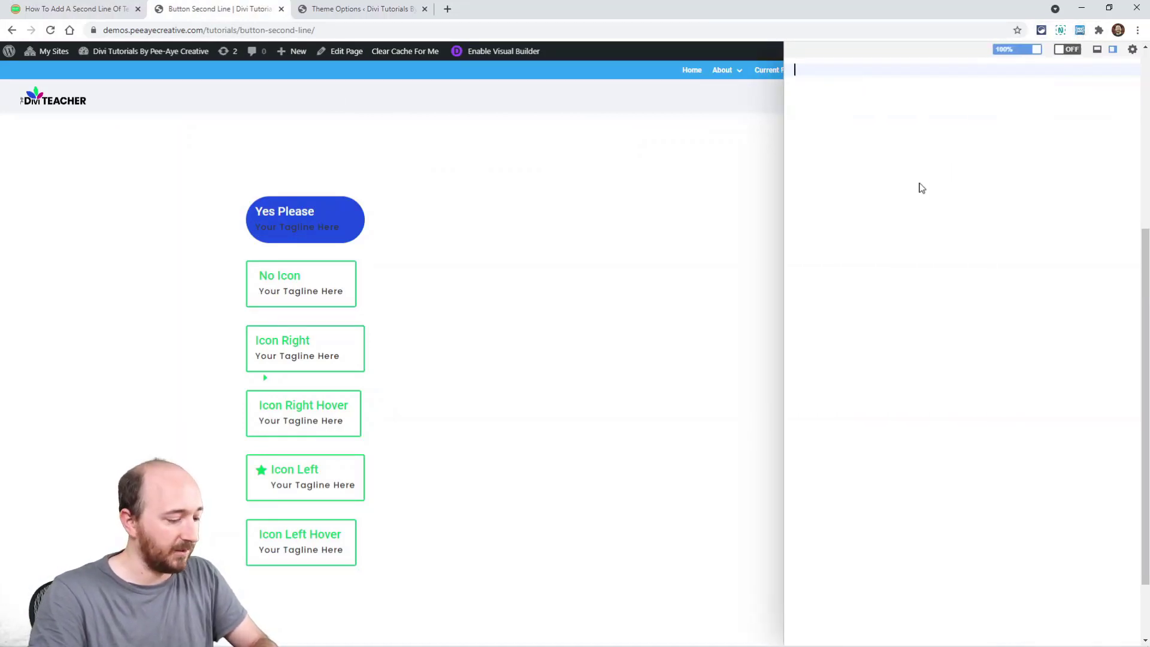
{"action": "key", "text": "ctrl+v"}
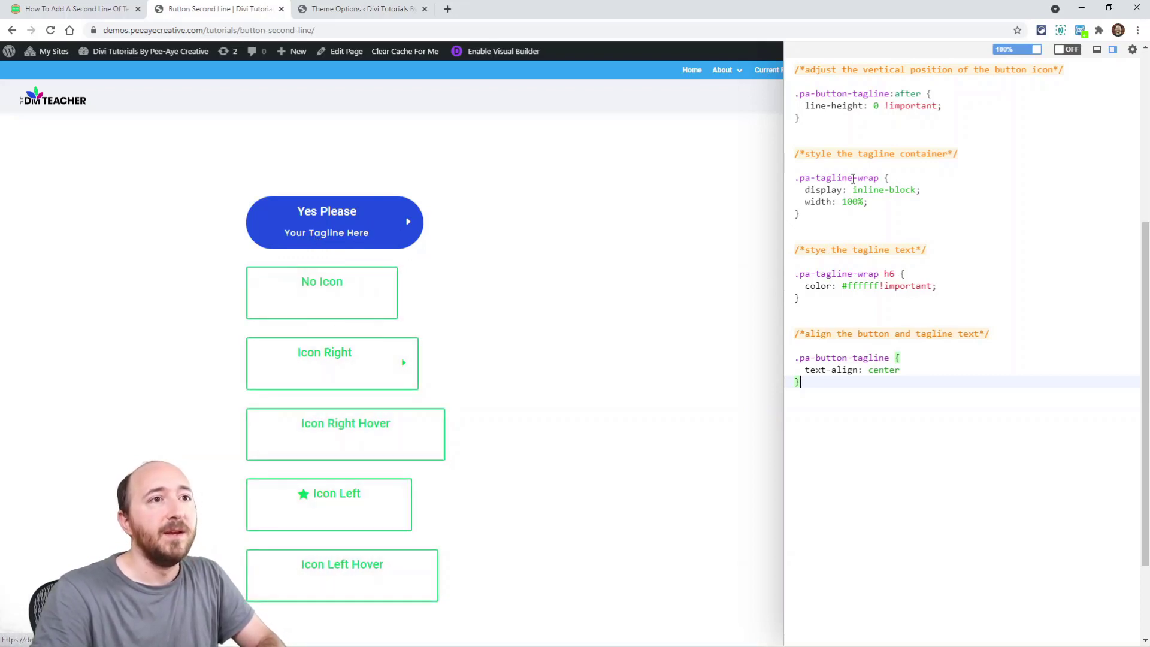
{"action": "left_click_drag", "start_coordinate": [814, 123], "coordinate": [788, 70]}
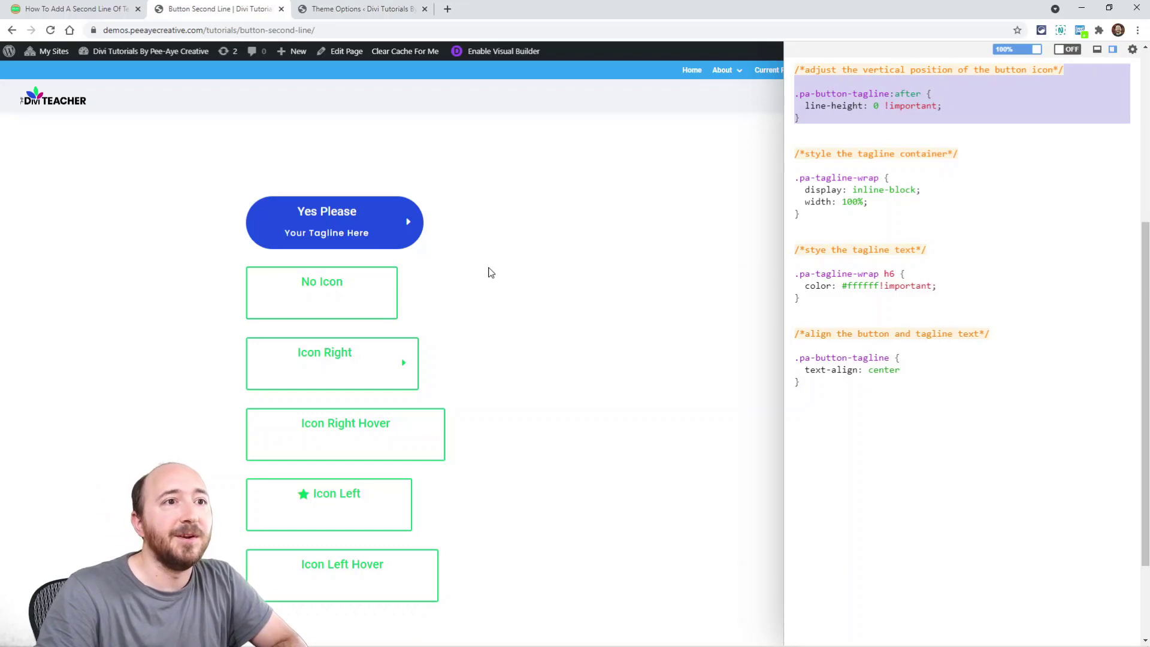
{"action": "left_click", "coordinate": [796, 127]}
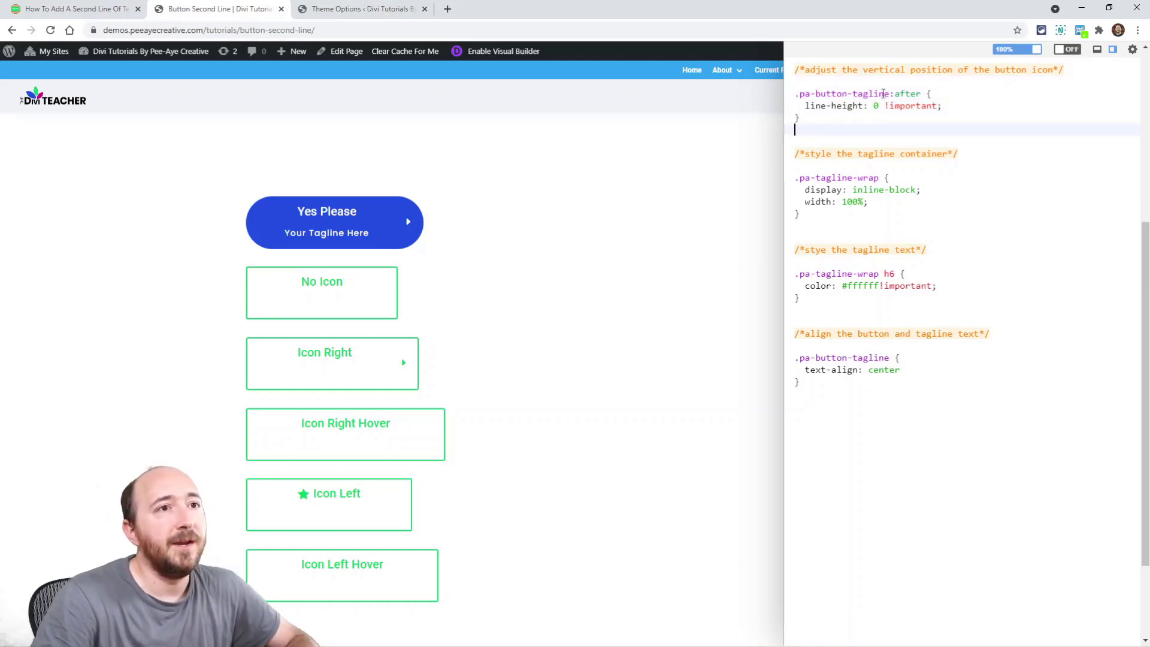
{"action": "left_click_drag", "start_coordinate": [921, 94], "coordinate": [805, 94]}
{"action": "left_click", "coordinate": [805, 94]}
{"action": "double_click", "coordinate": [906, 94]}
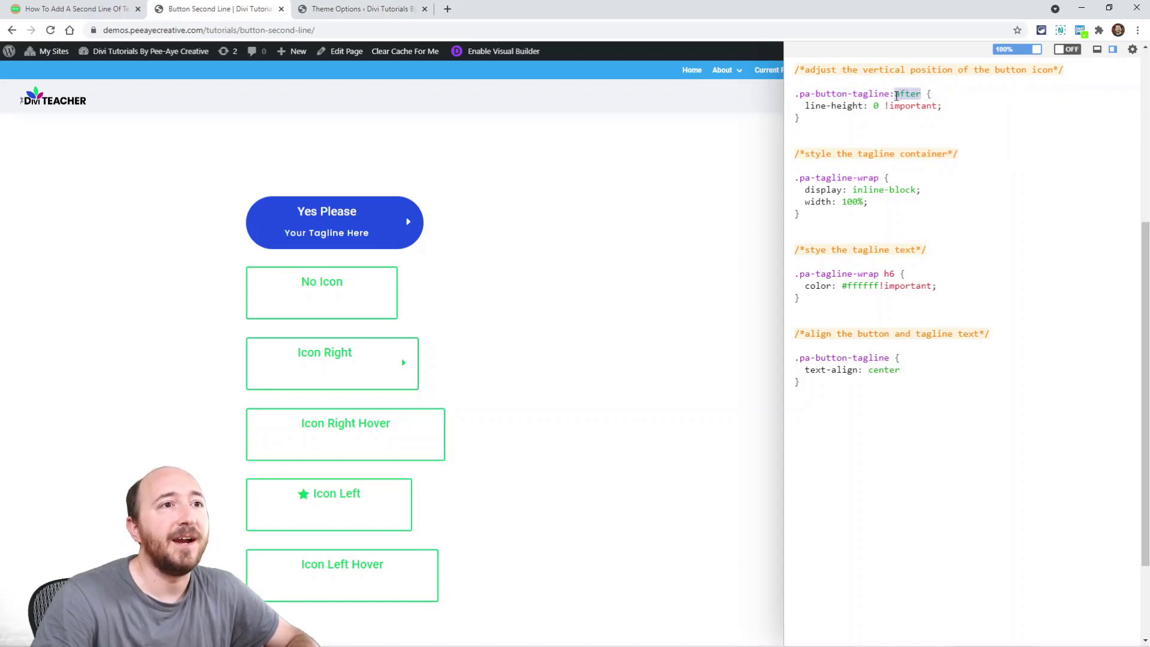
{"action": "left_click", "coordinate": [853, 106]}
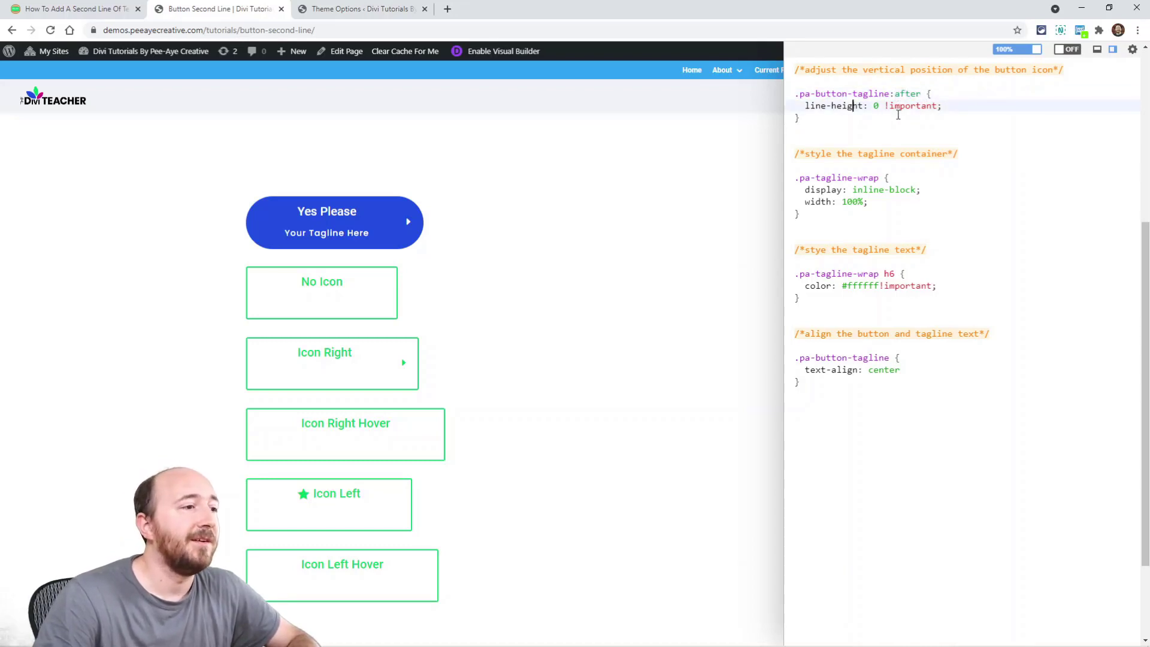
{"action": "left_click", "coordinate": [827, 153]}
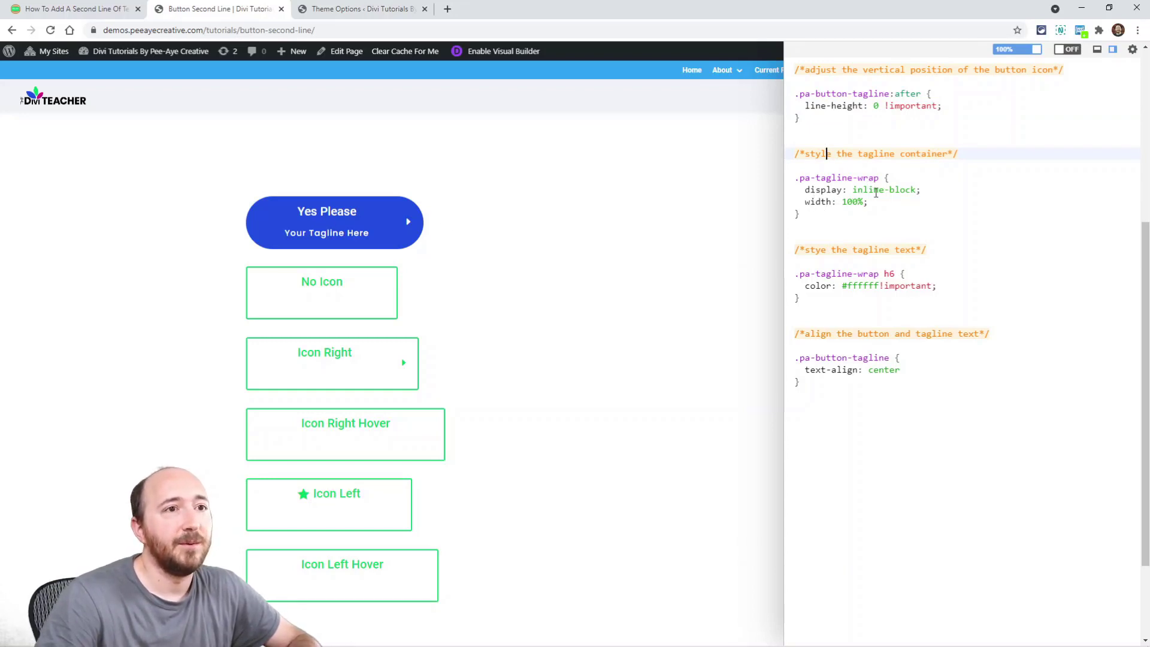
{"action": "left_click_drag", "start_coordinate": [802, 217], "coordinate": [786, 150]}
{"action": "key", "text": "BackSpace"}
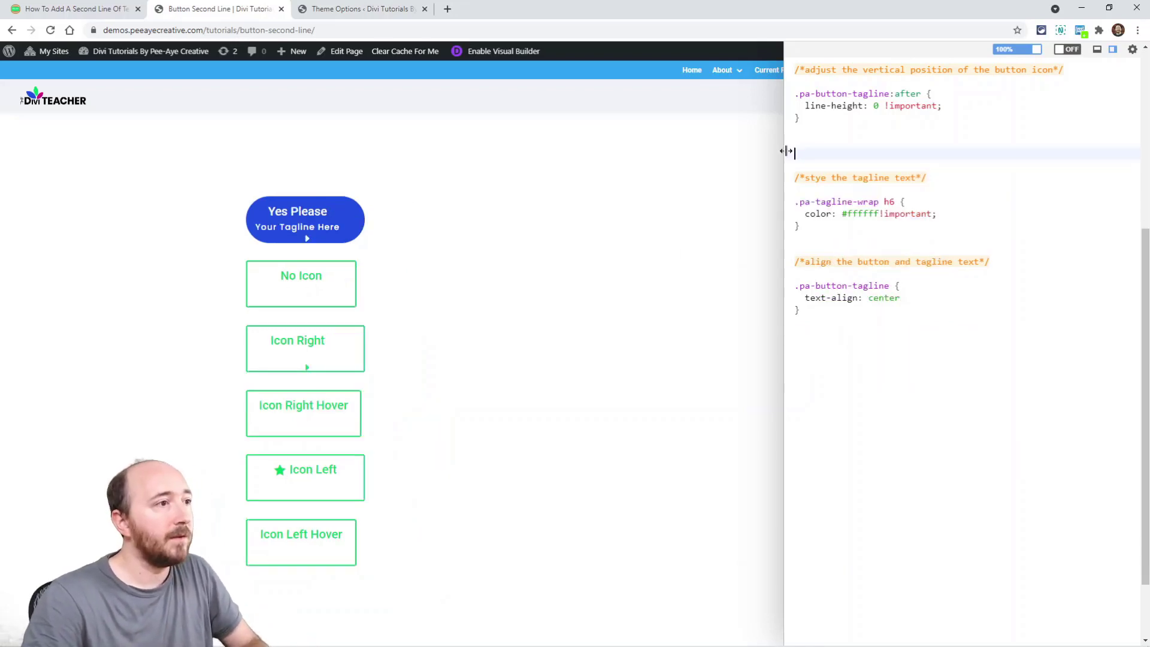
{"action": "key", "text": "ctrl+z"}
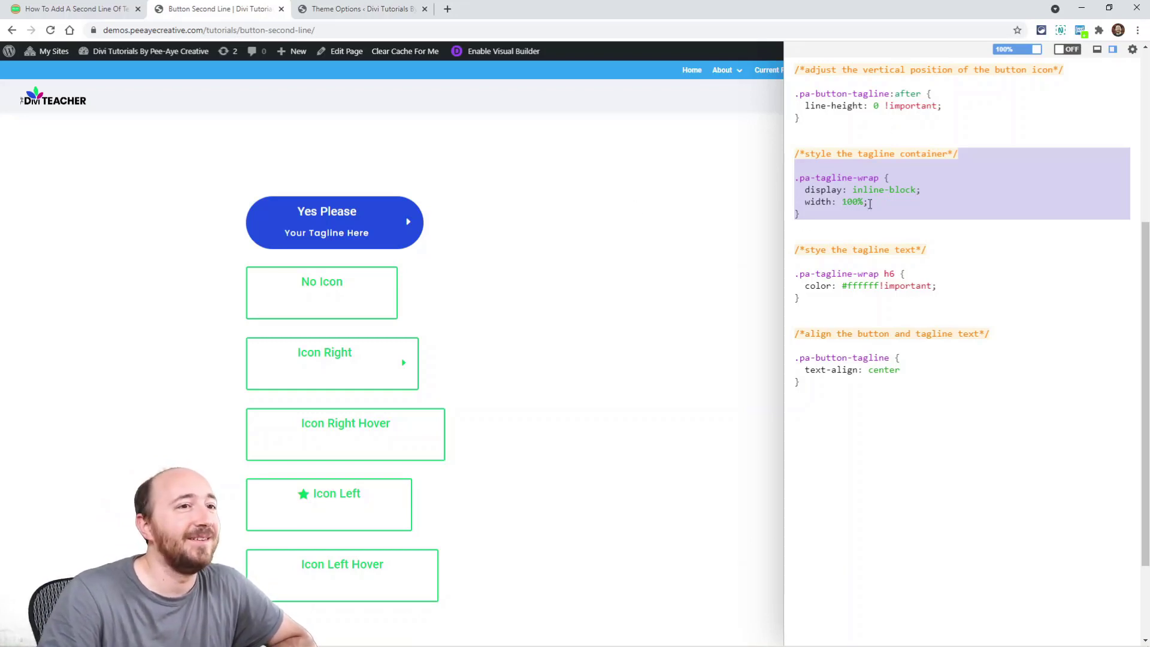
- Change the tagline colour value from #ffffff to red in the CSS editor
{"action": "left_click_drag", "start_coordinate": [799, 216], "coordinate": [790, 70]}
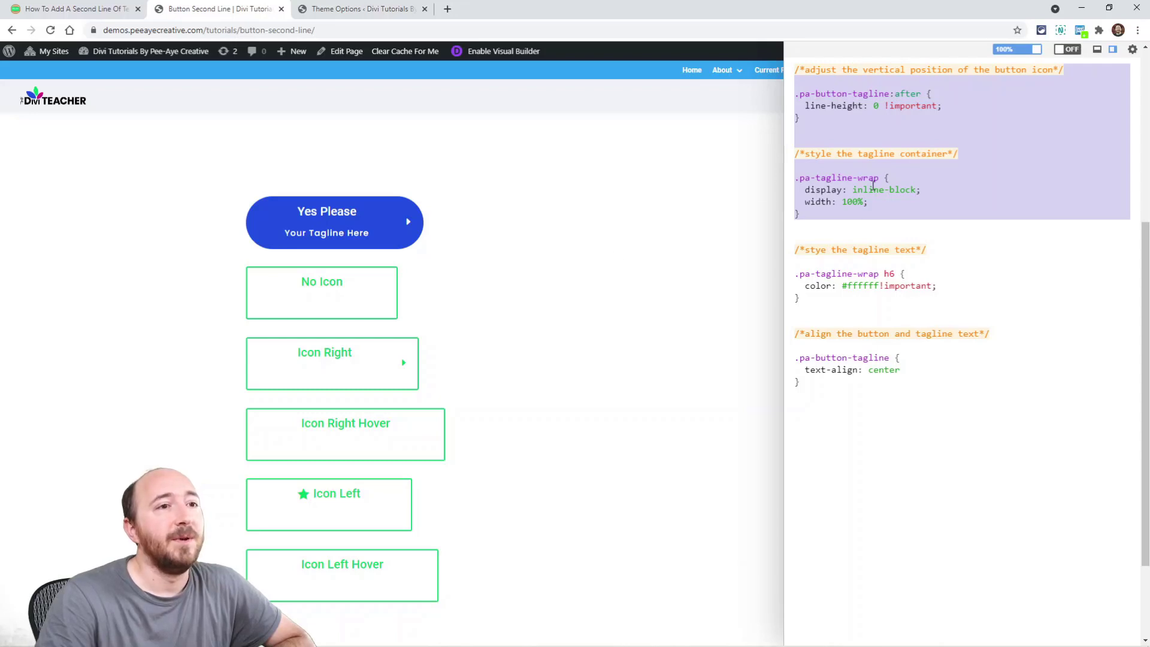
{"action": "left_click", "coordinate": [863, 249]}
{"action": "left_click_drag", "start_coordinate": [842, 376], "coordinate": [785, 245]}
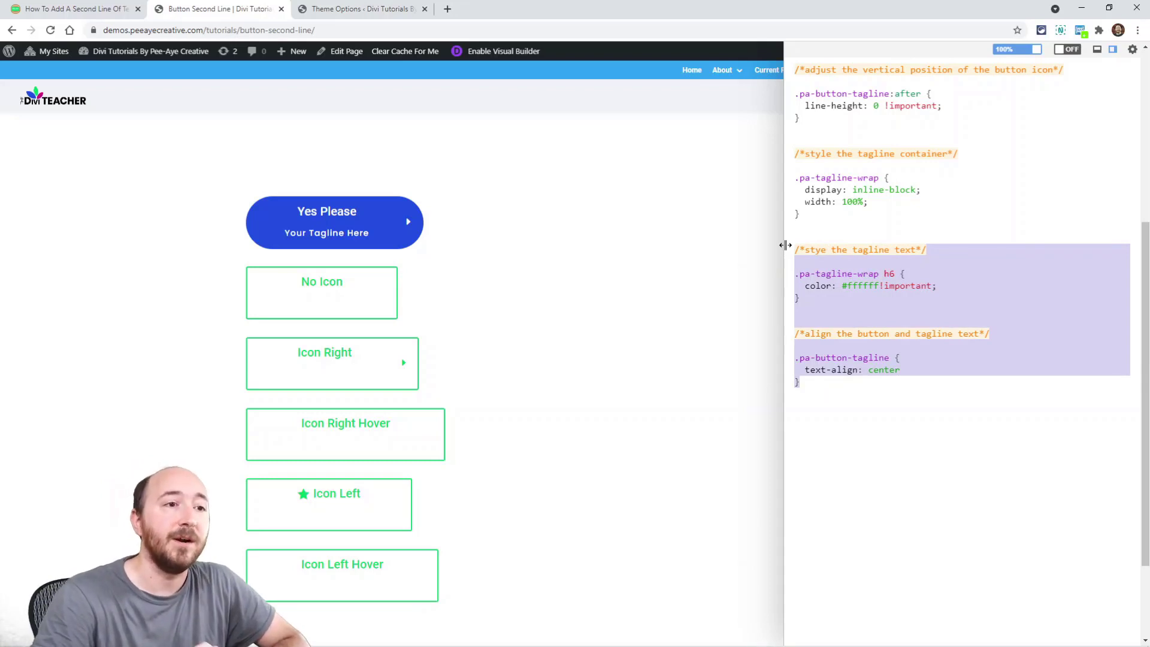
{"action": "double_click", "coordinate": [859, 286]}
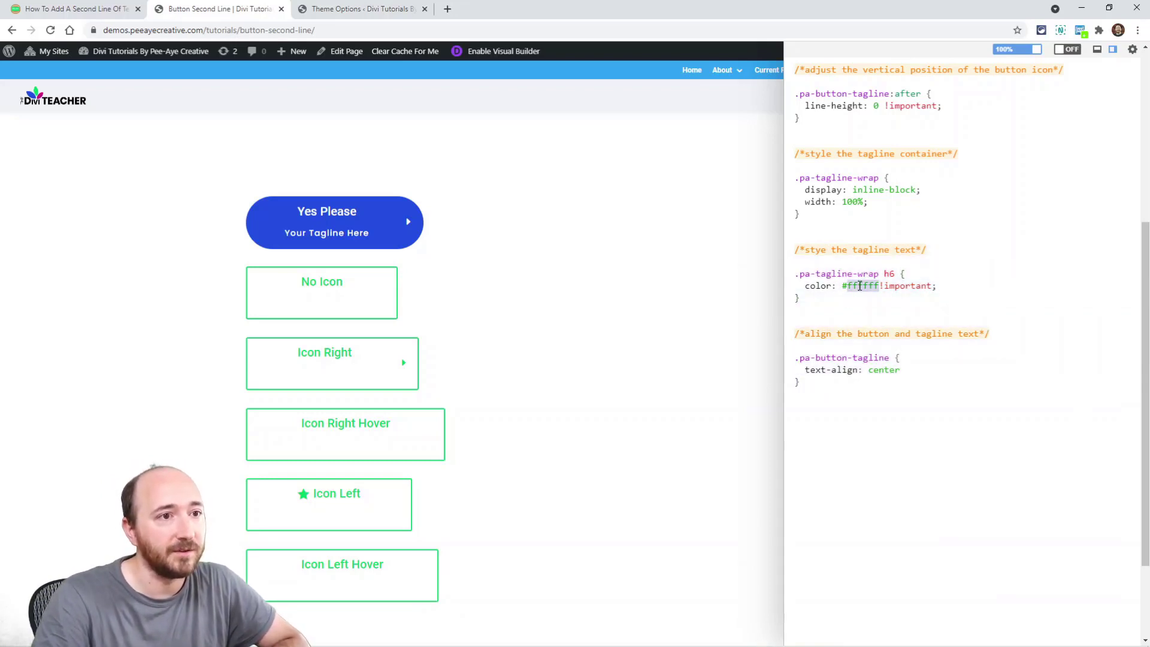
{"action": "key", "text": "BackSpace"}
{"action": "key", "text": "BackSpace"}
{"action": "type", "text": "red"}
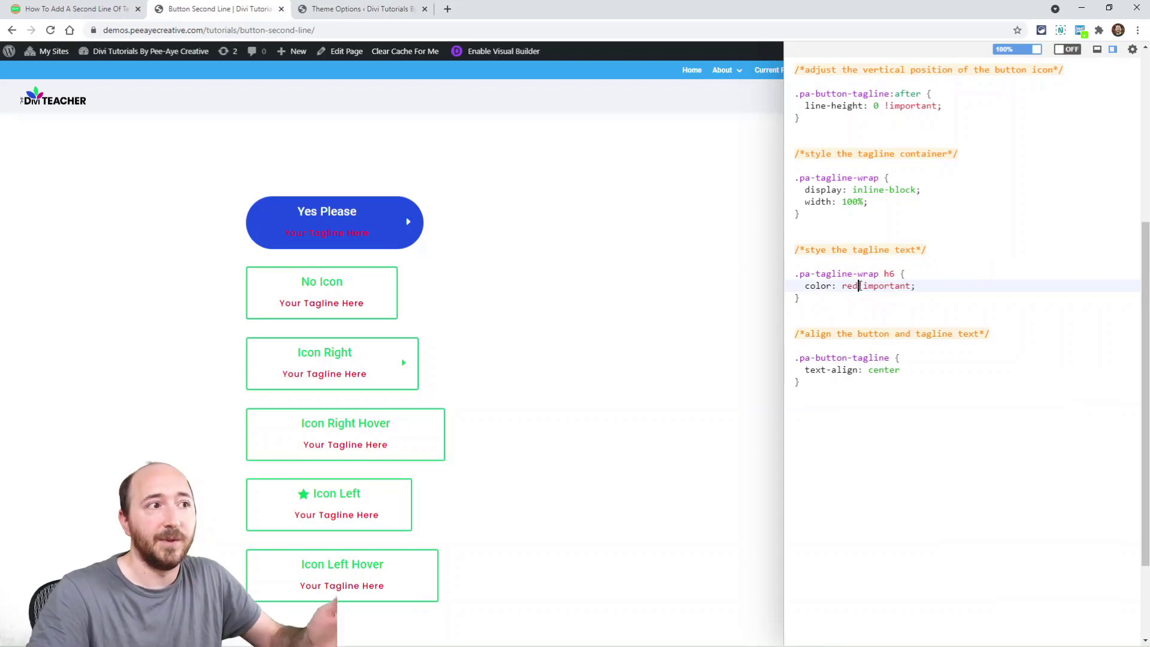
- Highlight the .pa-tagline-wrap h6 selector, then bring up Divi Theme Options
{"action": "left_click", "coordinate": [837, 275]}
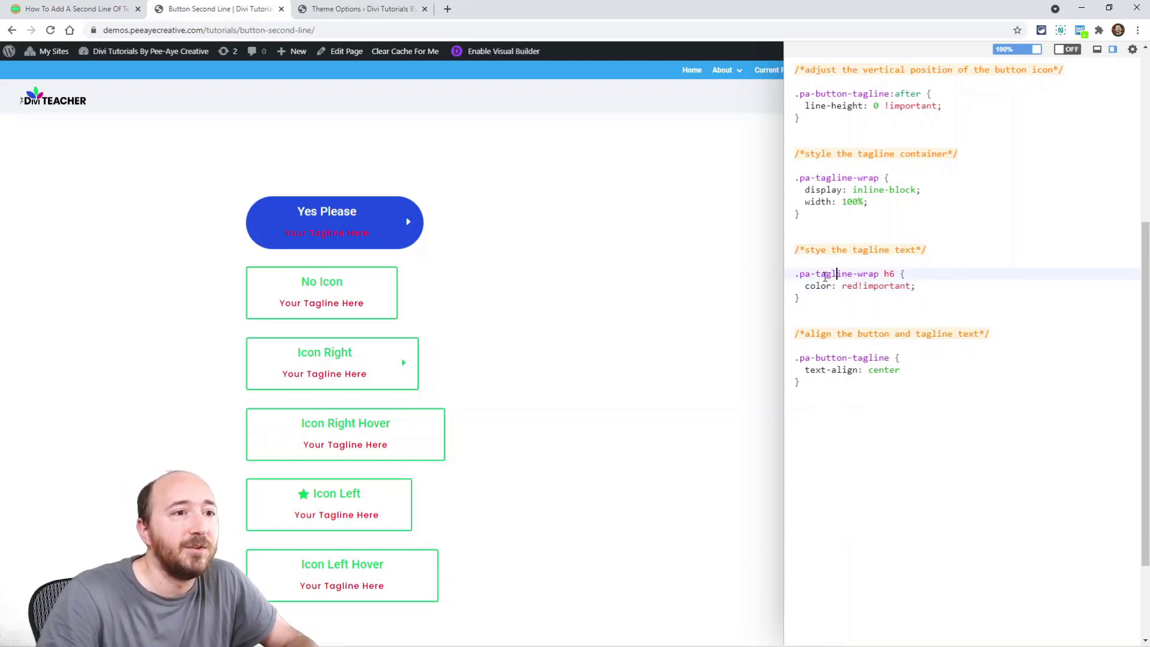
{"action": "left_click_drag", "start_coordinate": [801, 275], "coordinate": [879, 274]}
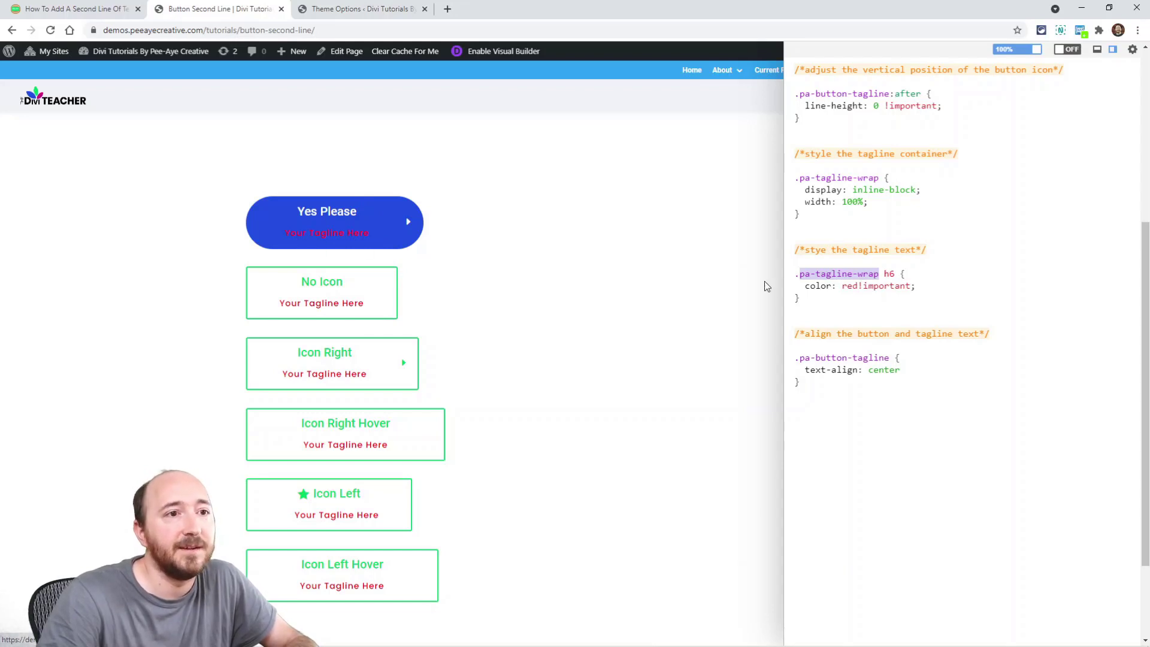
{"action": "double_click", "coordinate": [888, 275]}
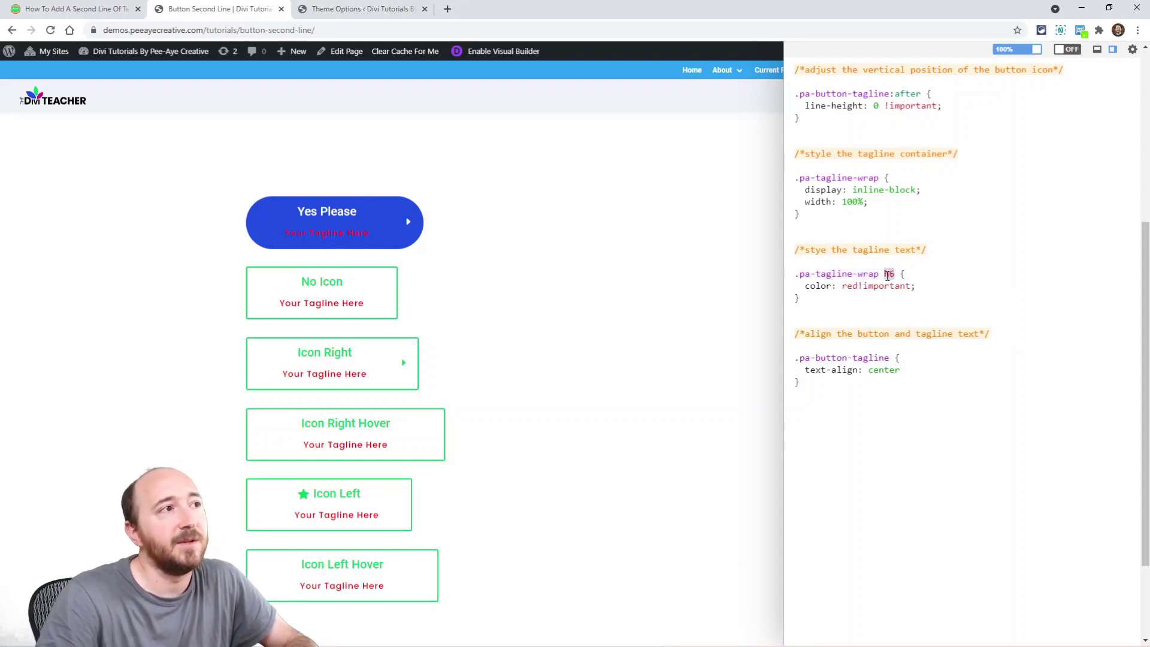
{"action": "left_click", "coordinate": [338, 9]}
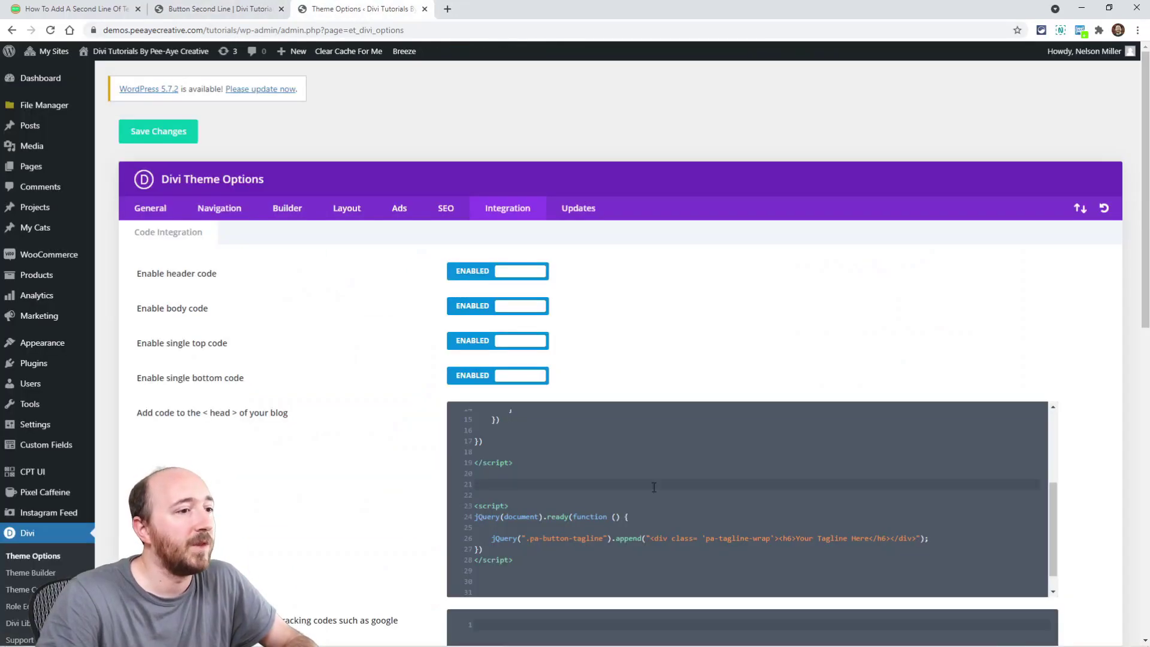
- Highlight h6 in the head code's tagline script on line 26, then return to the demo page
{"action": "left_click", "coordinate": [634, 499]}
{"action": "left_click", "coordinate": [784, 539]}
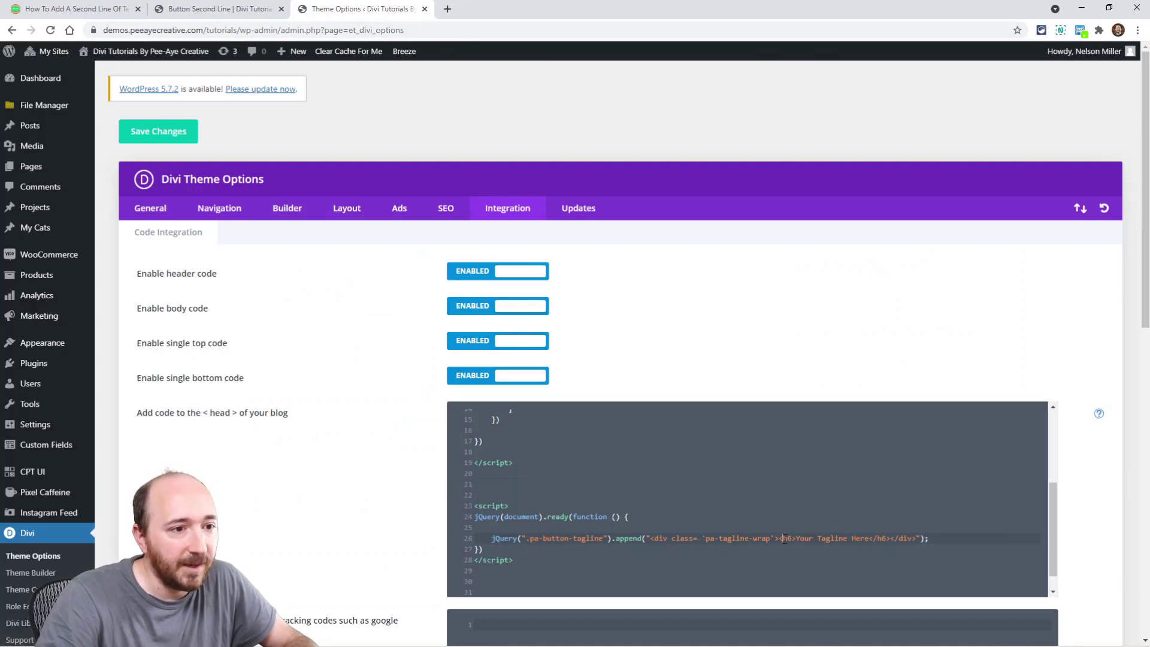
{"action": "left_click_drag", "start_coordinate": [785, 538], "coordinate": [791, 537]}
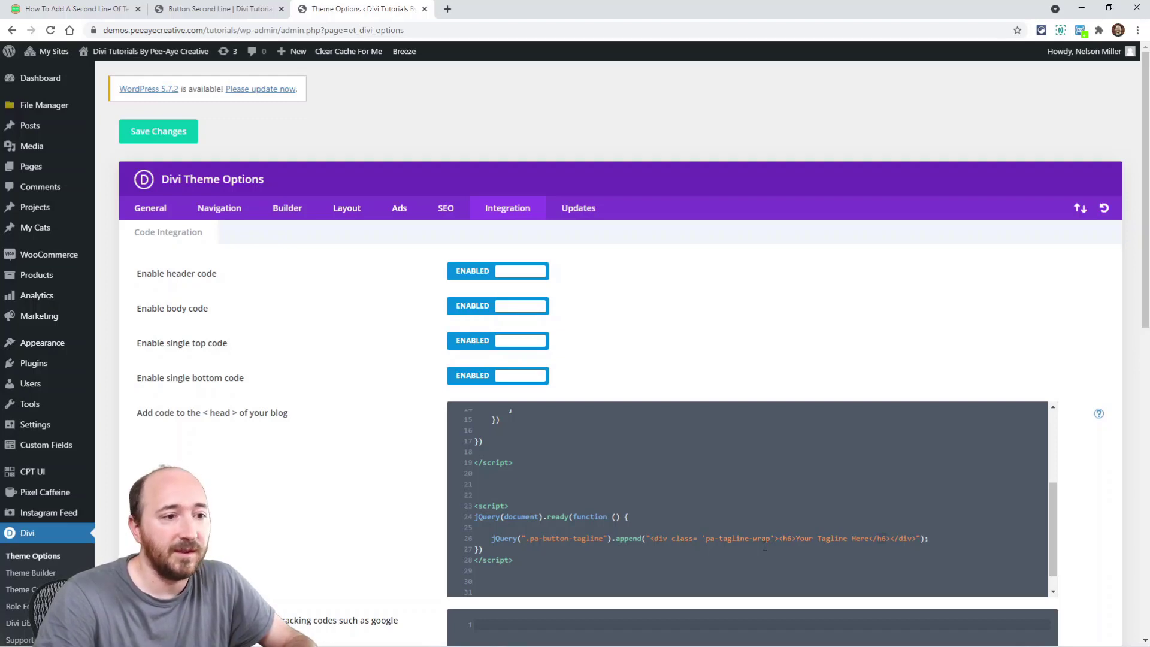
{"action": "left_click", "coordinate": [187, 14]}
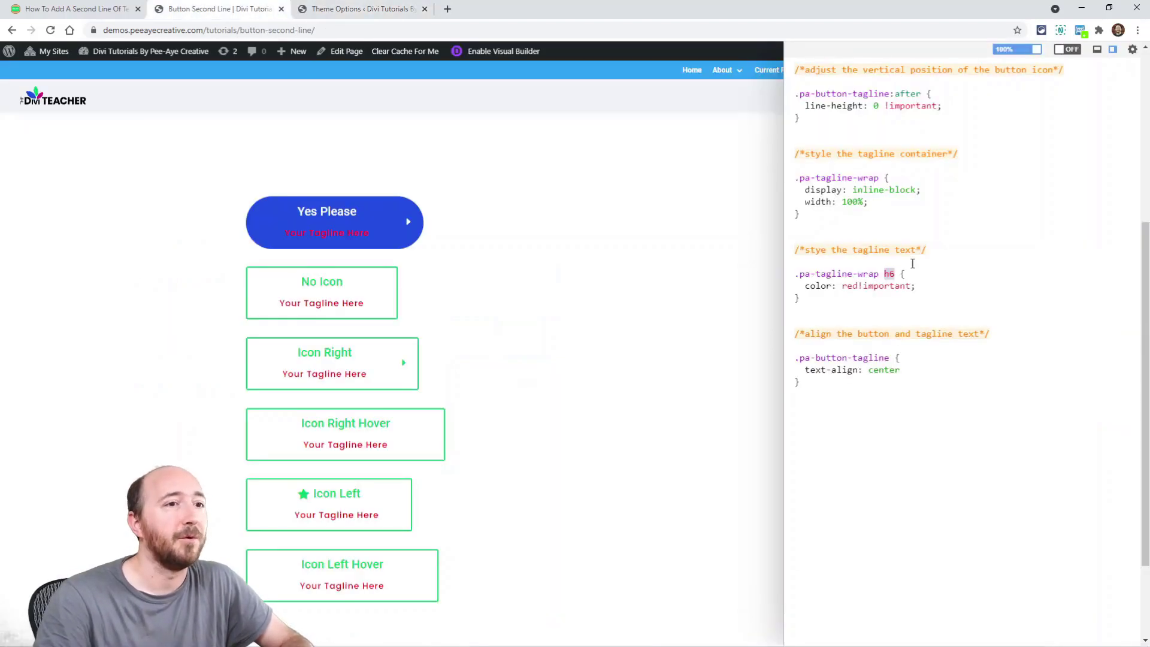
- Add font-weight: 300; below color: red!important; in the .pa-tagline-wrap h6 rule
{"action": "left_click", "coordinate": [896, 274]}
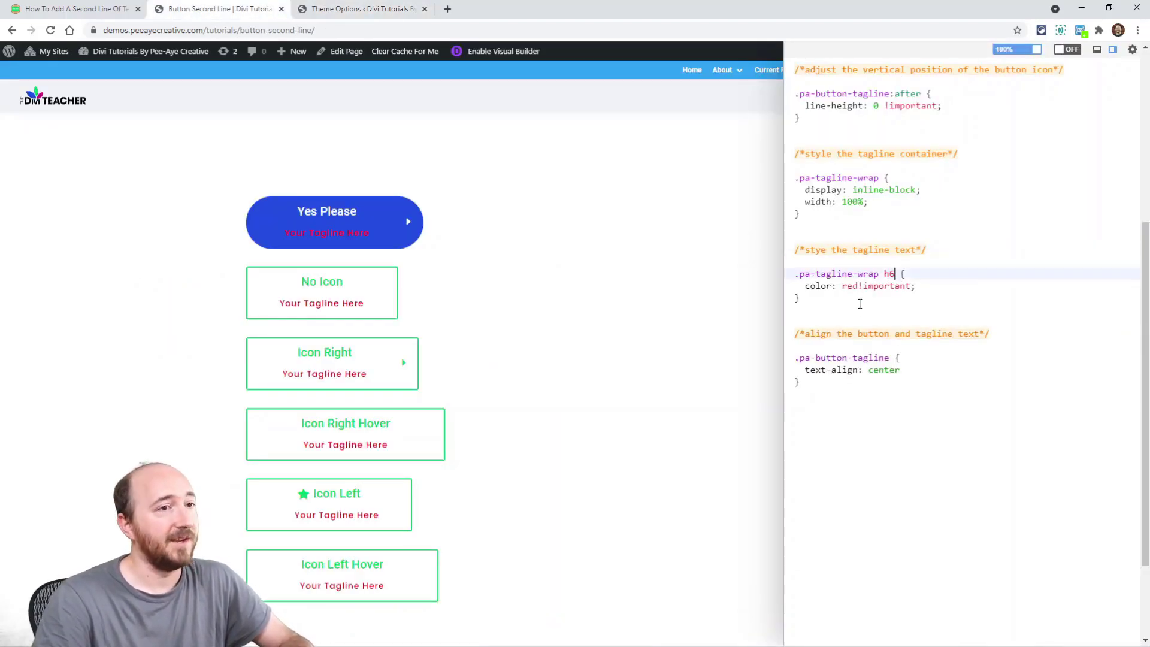
{"action": "left_click", "coordinate": [915, 287]}
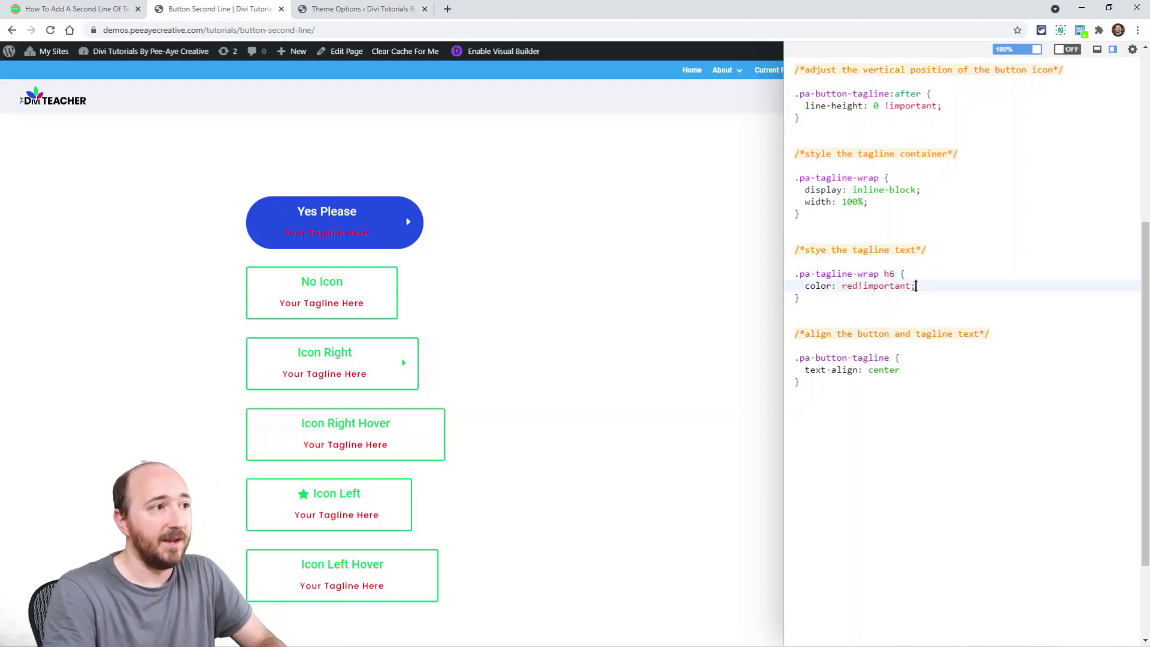
{"action": "key", "text": "Return"}
{"action": "type", "text": "font-w"}
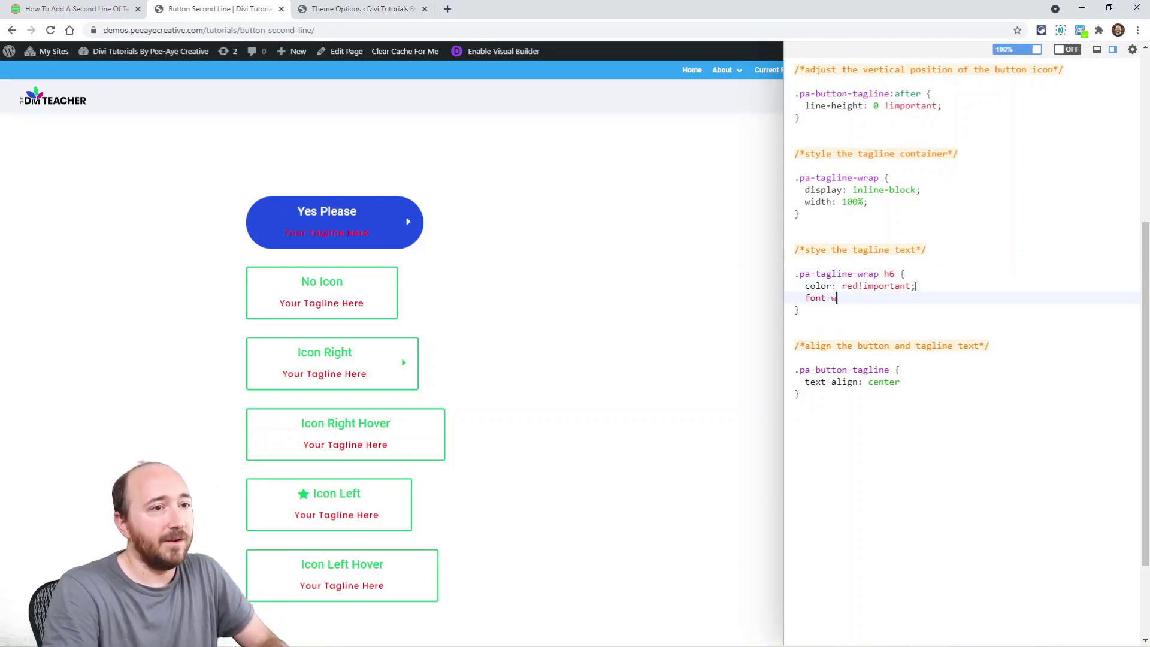
{"action": "type", "text": "eith"}
{"action": "key", "text": "BackSpace"}
{"action": "key", "text": "BackSpace"}
{"action": "key", "text": "BackSpace"}
{"action": "key", "text": "BackSpace"}
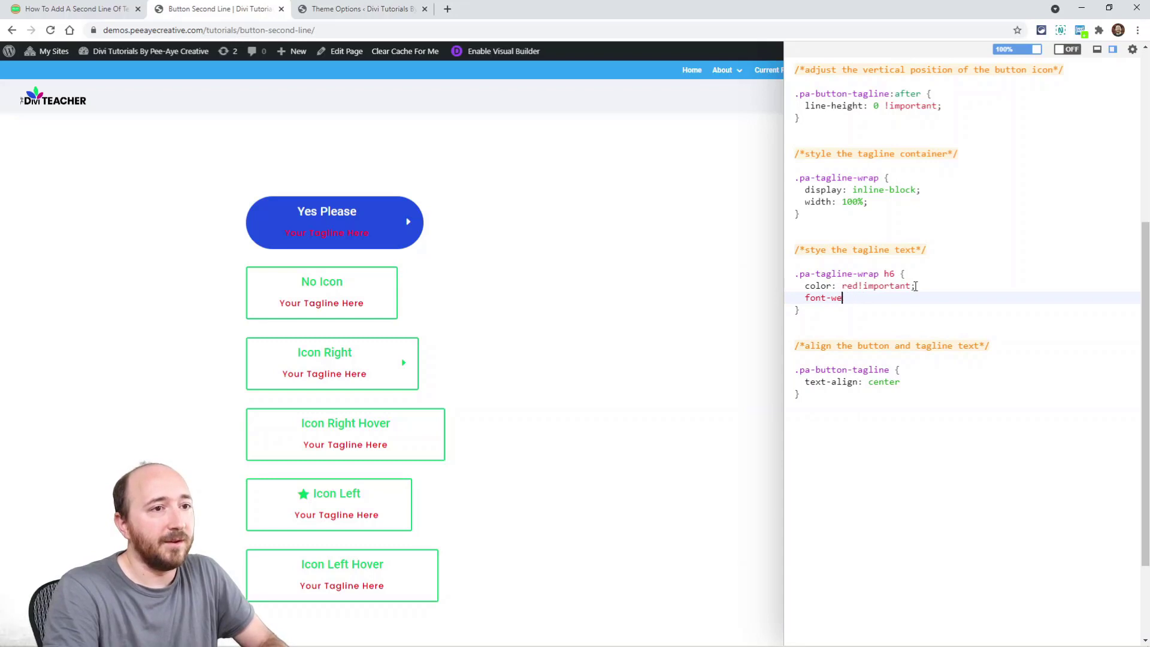
{"action": "type", "text": "ig"}
{"action": "key", "text": "BackSpace"}
{"action": "key", "text": "BackSpace"}
{"action": "type", "text": "ight:"}
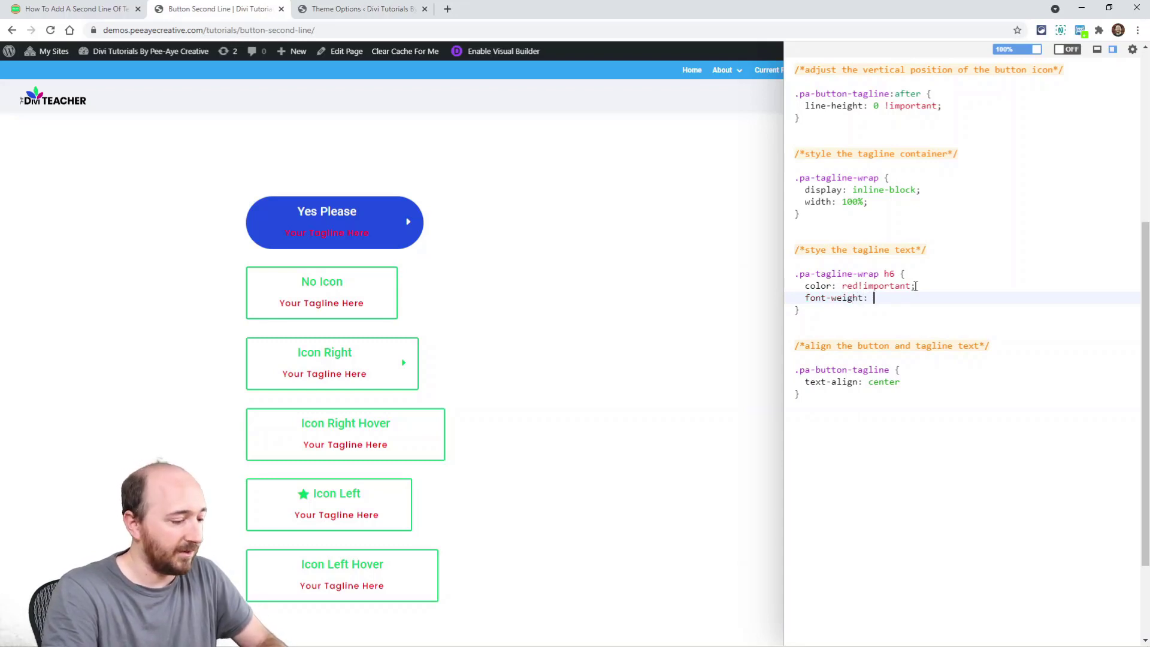
{"action": "type", "text": " 300;"}
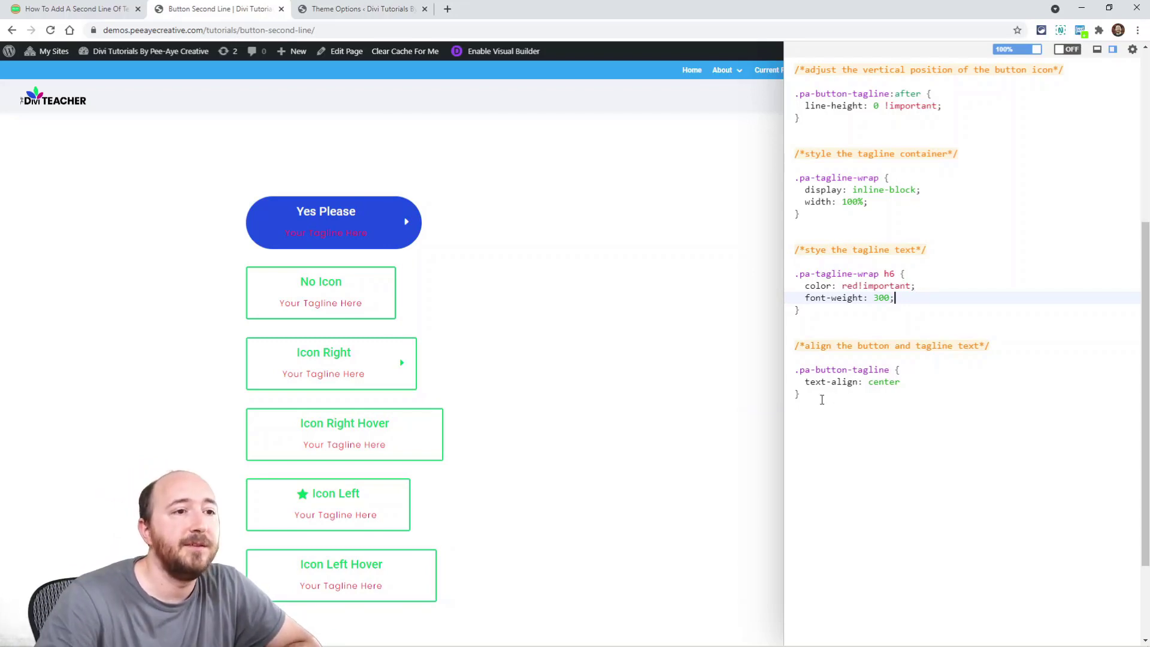
- Select the text-alignment centring rule and its comment in the User CSS
{"action": "left_click_drag", "start_coordinate": [822, 400], "coordinate": [783, 342]}
{"action": "left_click", "coordinate": [842, 370]}
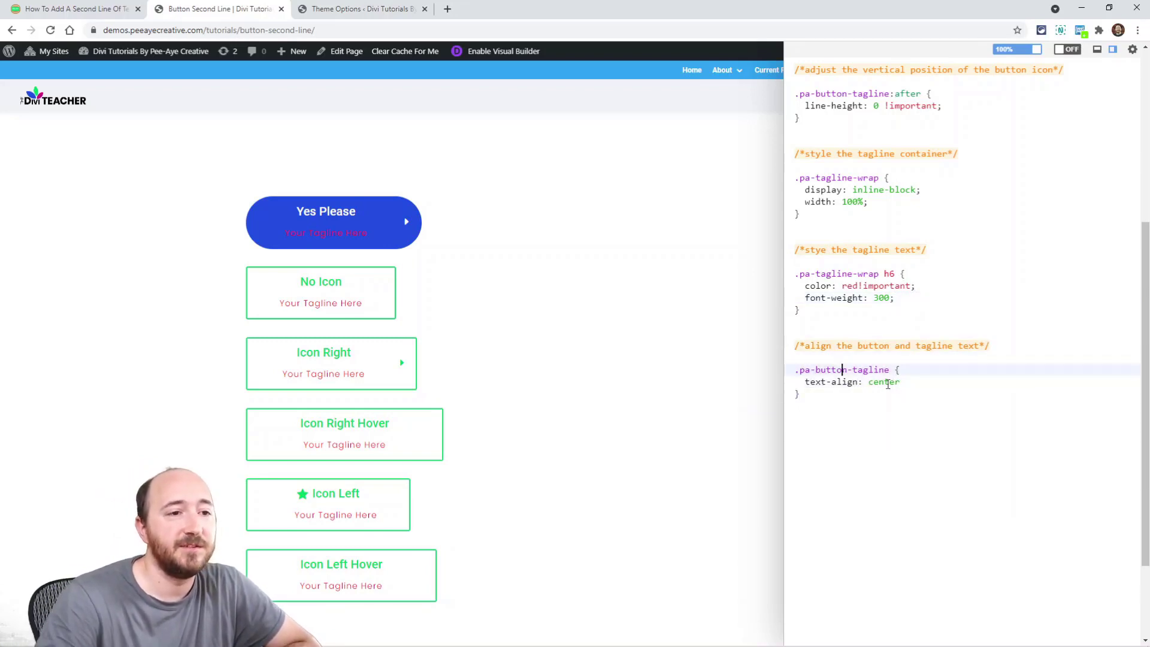
{"action": "left_click_drag", "start_coordinate": [830, 396], "coordinate": [771, 344]}
- Preview the .pa-button-tagline text-align with no rule, left and right, then restore center
{"action": "key", "text": "BackSpace"}
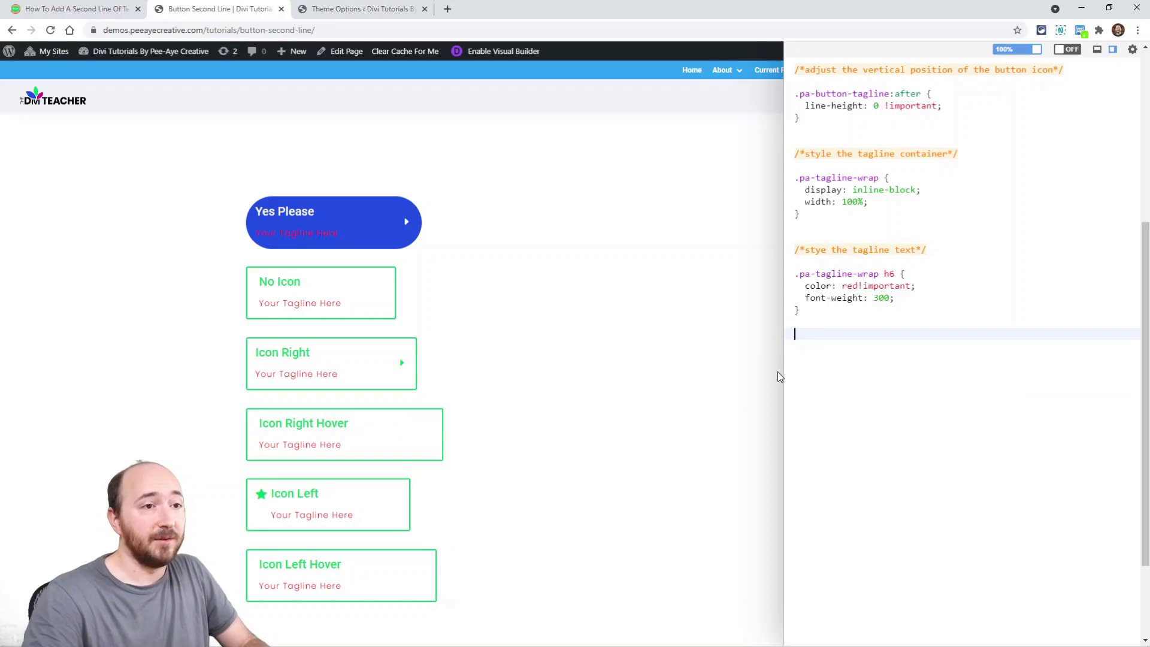
{"action": "key", "text": "ctrl+z"}
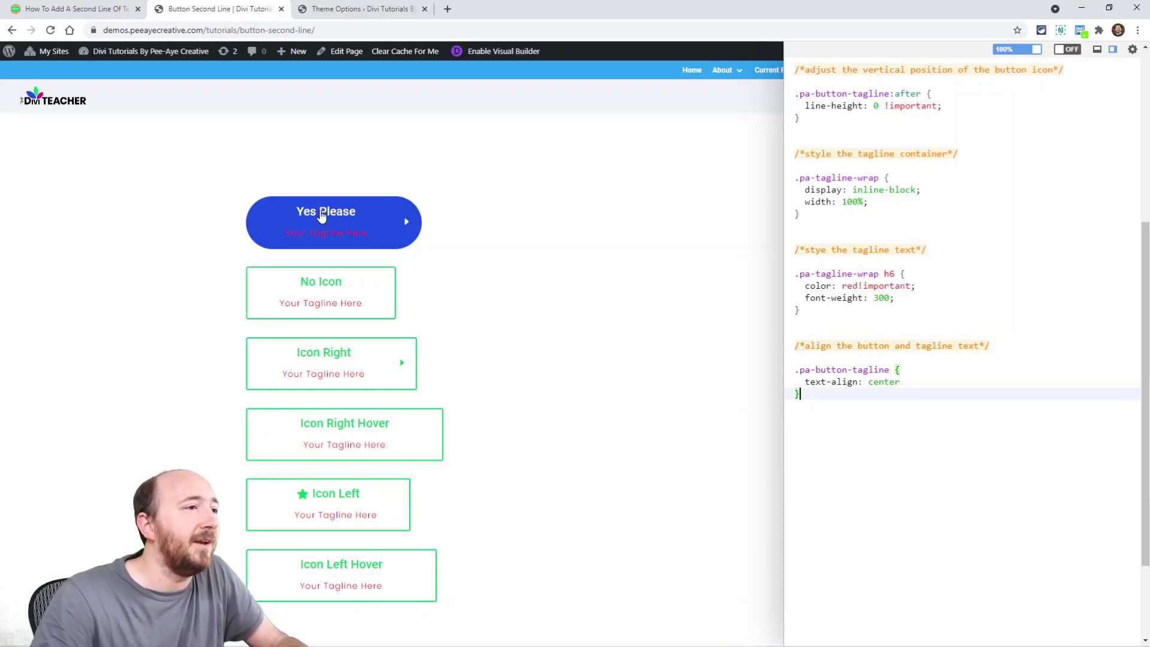
{"action": "double_click", "coordinate": [883, 383]}
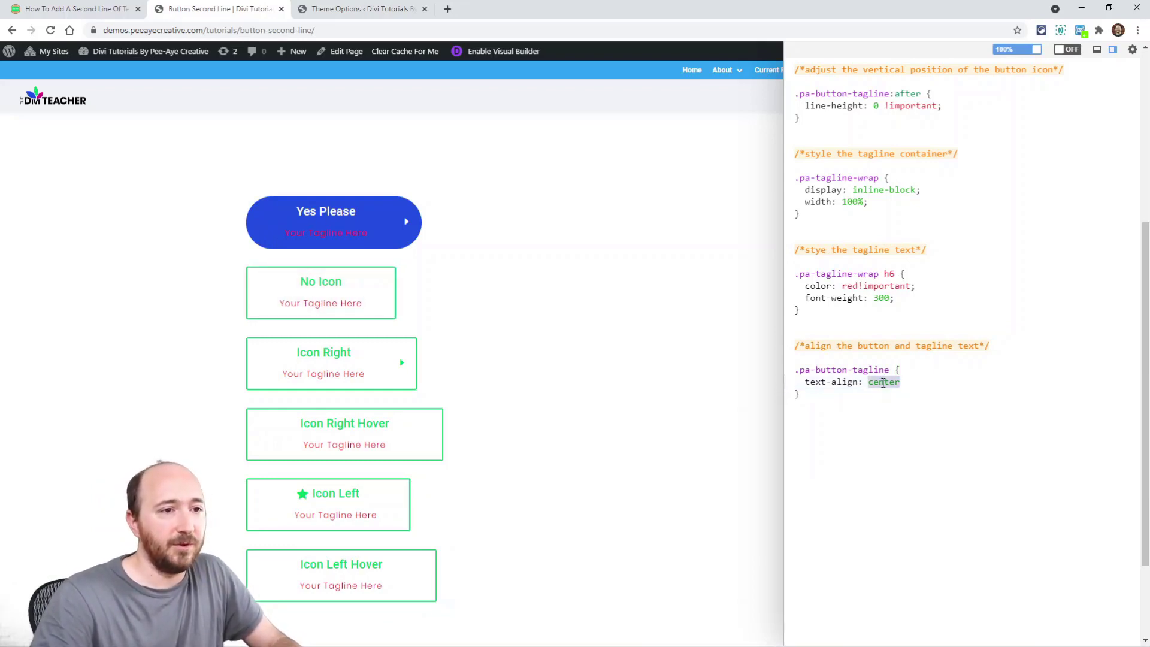
{"action": "type", "text": "left"}
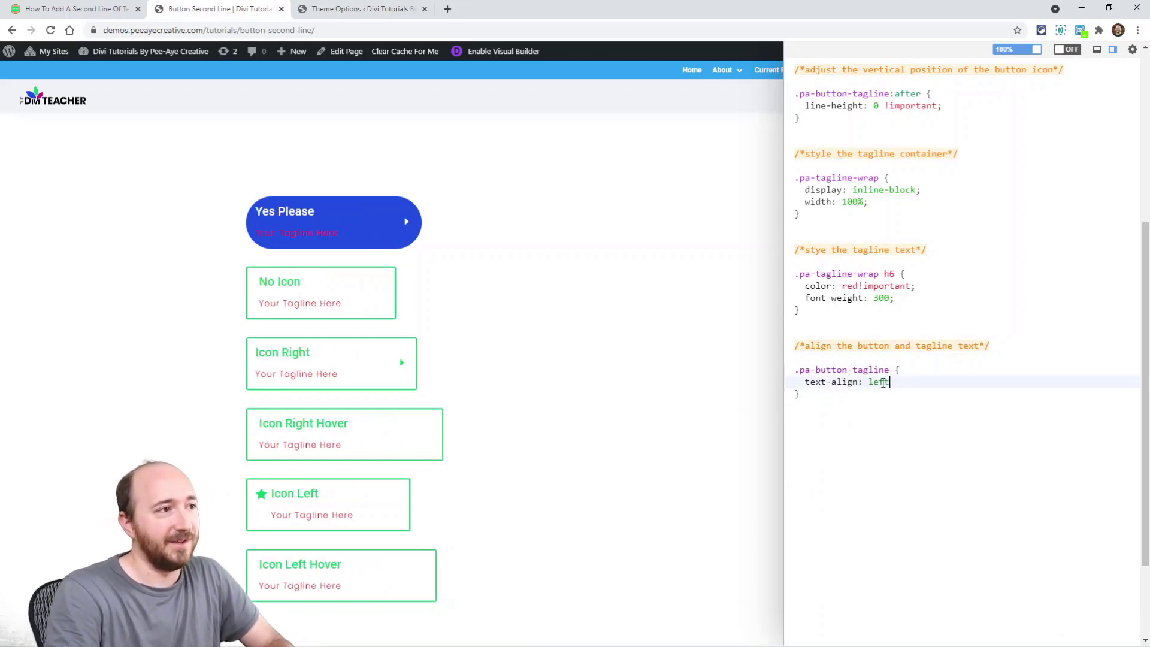
{"action": "key", "text": "BackSpace"}
{"action": "key", "text": "BackSpace"}
{"action": "key", "text": "BackSpace"}
{"action": "key", "text": "BackSpace"}
{"action": "type", "text": "right"}
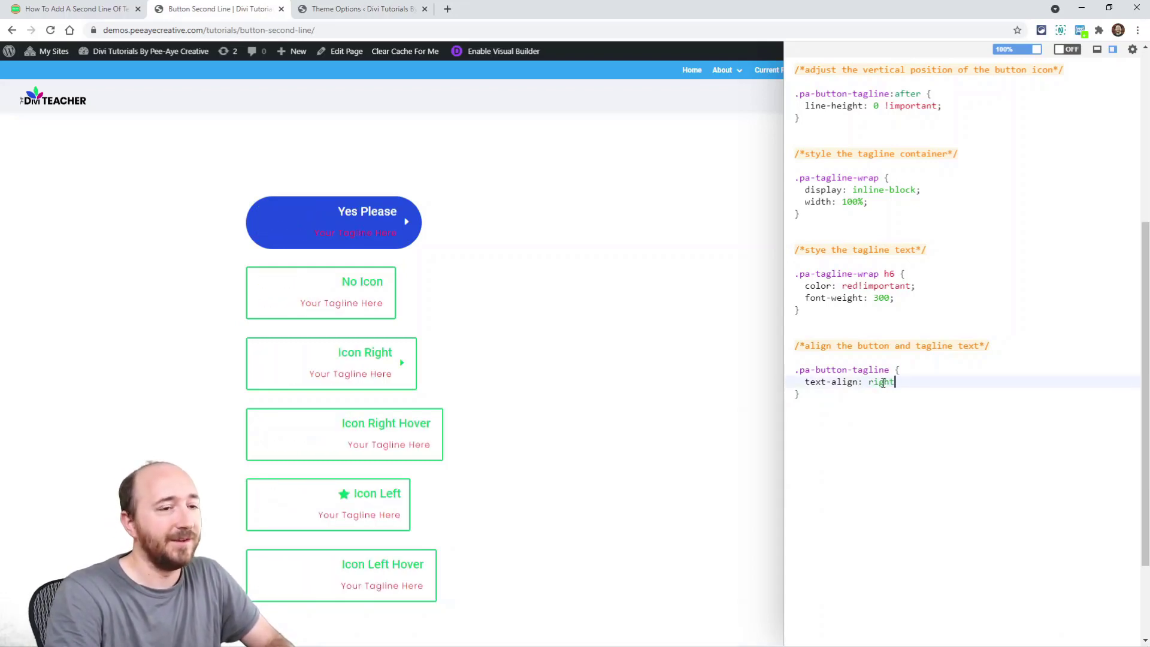
{"action": "key", "text": "BackSpace"}
{"action": "key", "text": "BackSpace"}
{"action": "key", "text": "BackSpace"}
{"action": "key", "text": "BackSpace"}
{"action": "key", "text": "BackSpace"}
{"action": "type", "text": "center"}
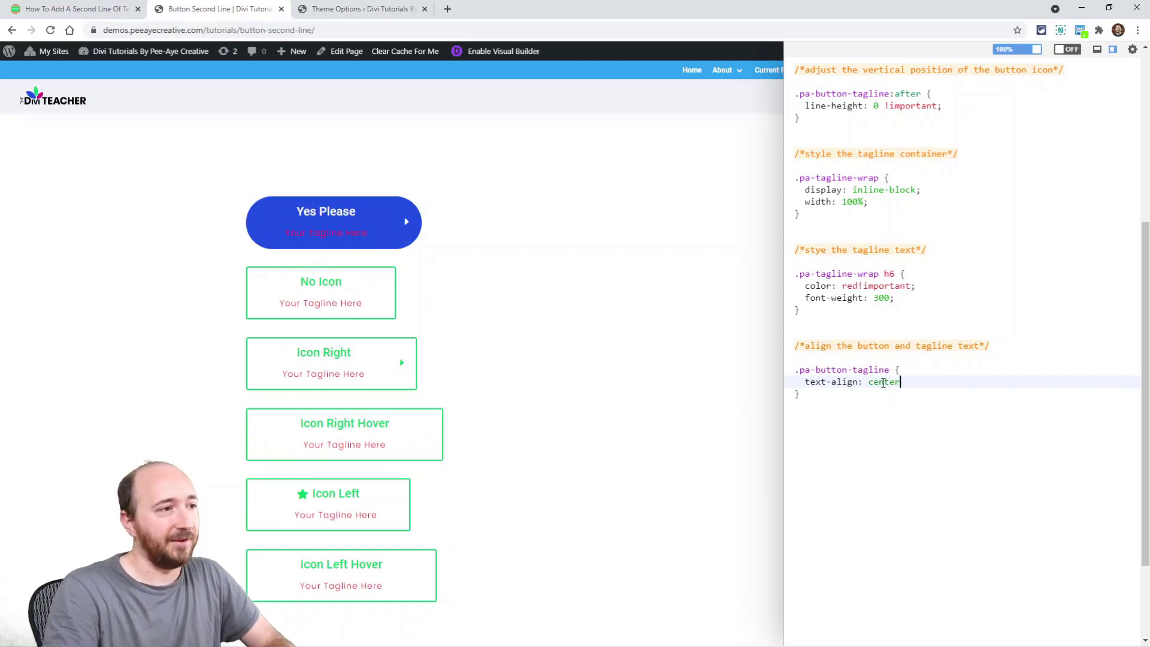
{"action": "key", "text": "Down"}
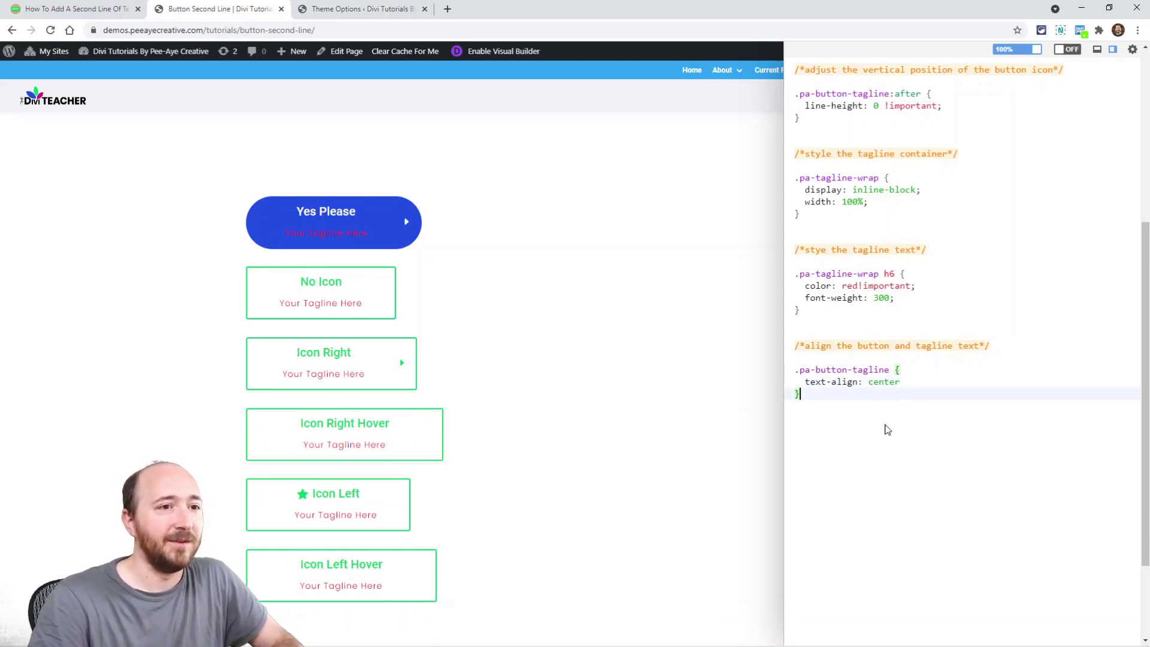
{"action": "left_click_drag", "start_coordinate": [800, 396], "coordinate": [796, 347]}
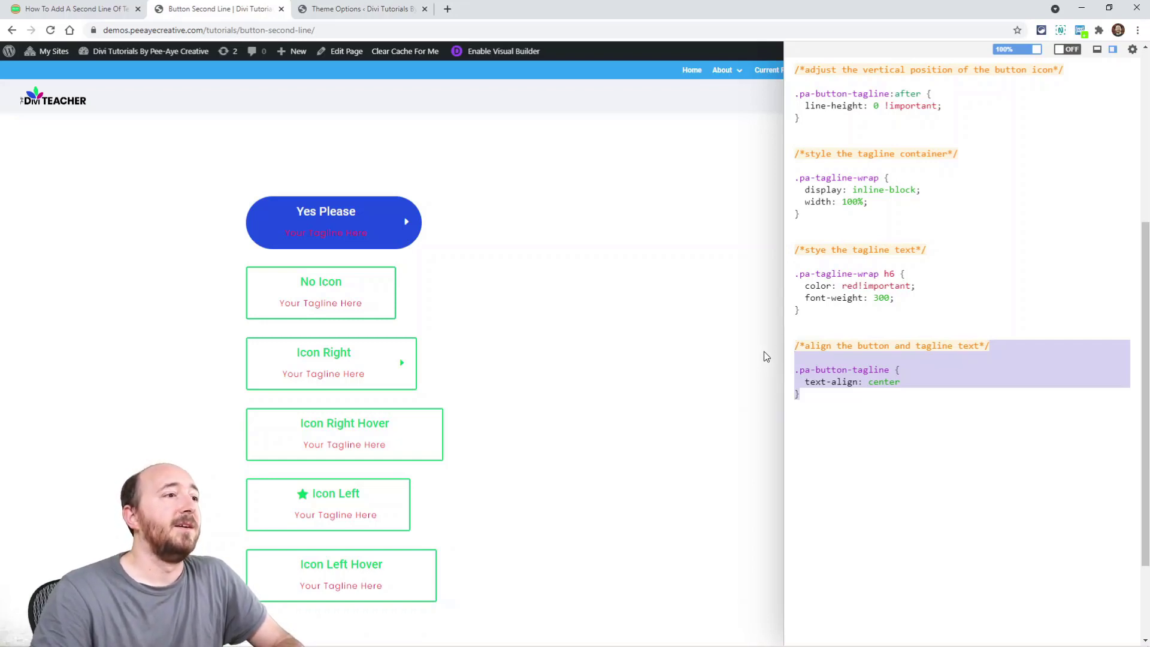
{"action": "left_click", "coordinate": [850, 286]}
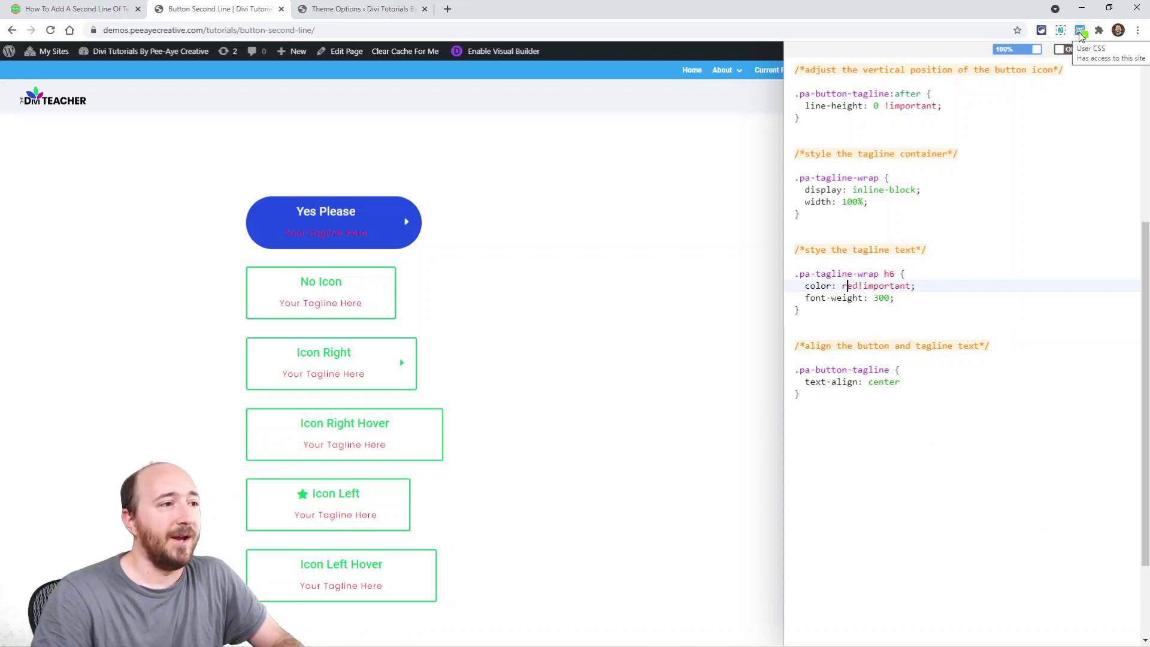
- Close the User CSS panel and scroll the tutorial article to the Woo Add To Cart snippet
{"action": "left_click", "coordinate": [1080, 31]}
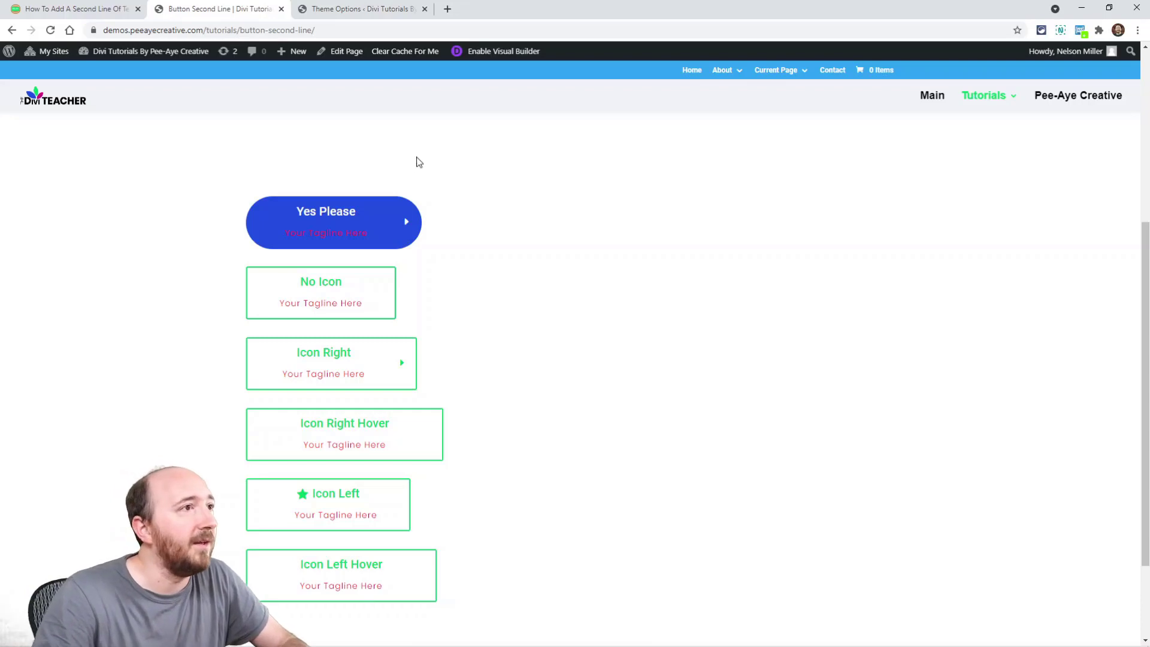
{"action": "key", "text": "ctrl+shift+Tab"}
{"action": "scroll", "coordinate": [445, 380], "scroll_direction": "down", "scroll_amount": 12}
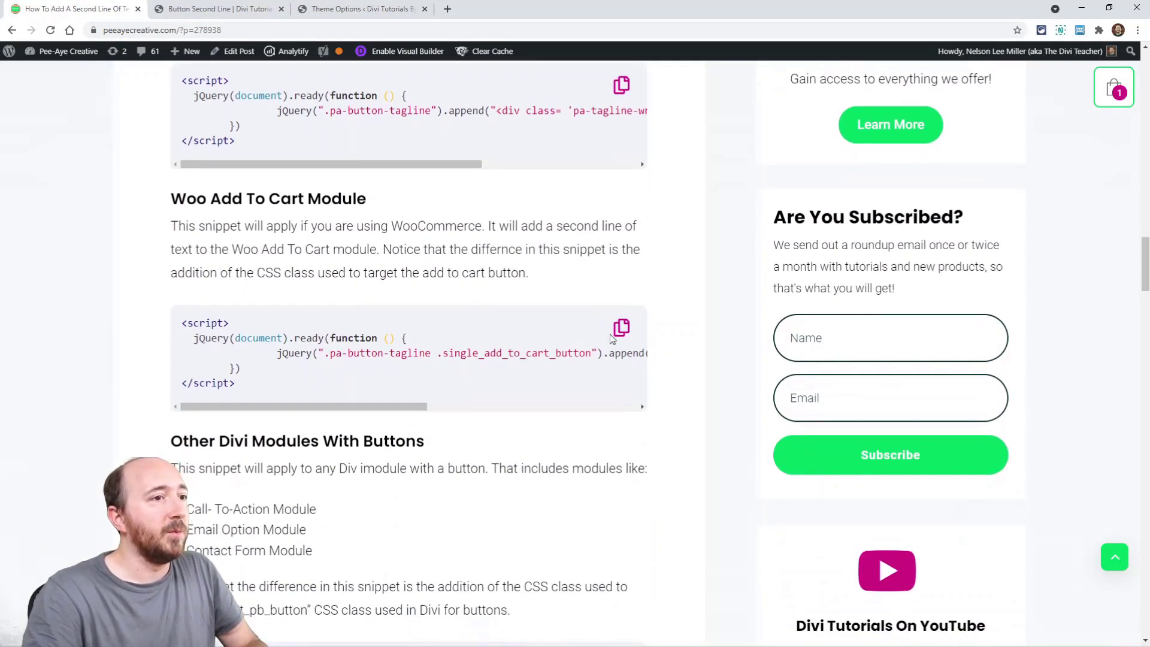
- Copy the Woo Add To Cart snippet and paste it into the Theme Options head code
{"action": "left_click", "coordinate": [620, 333]}
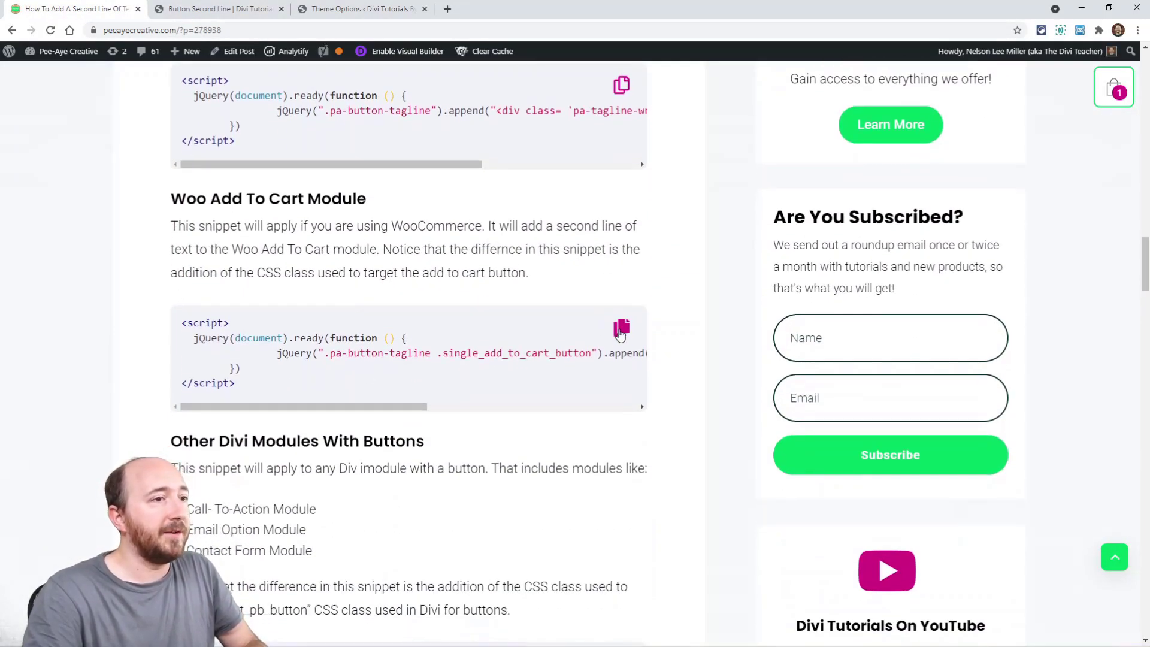
{"action": "left_click", "coordinate": [337, 10]}
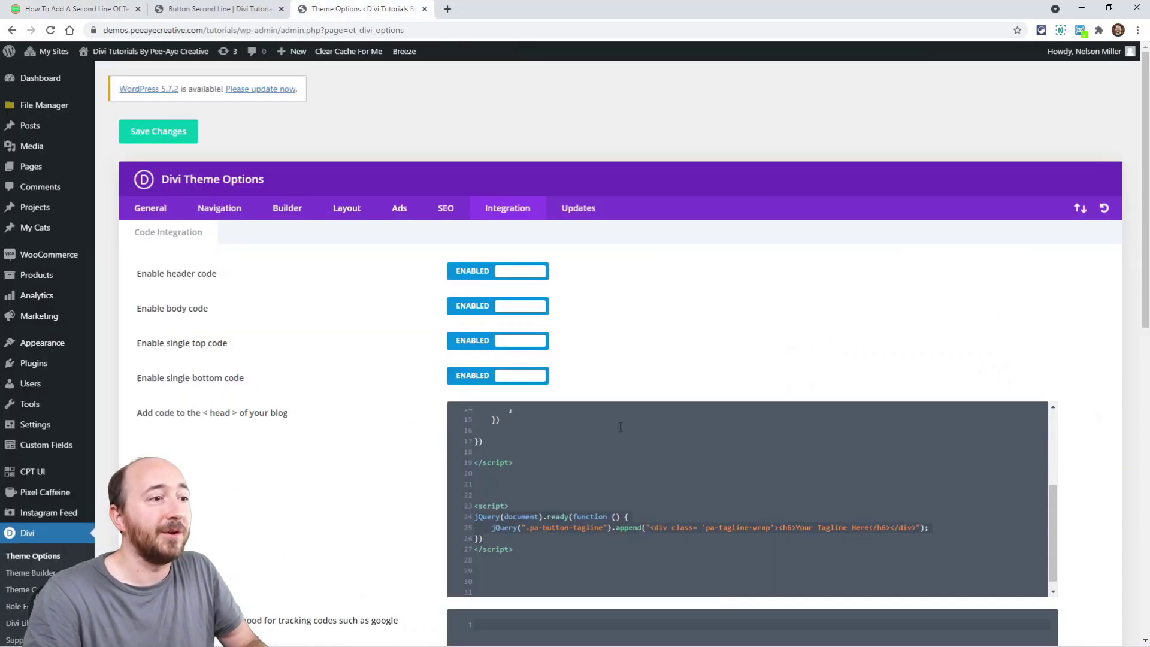
{"action": "left_click", "coordinate": [510, 563]}
{"action": "key", "text": "ctrl+v"}
{"action": "scroll", "coordinate": [419, 524], "scroll_direction": "down", "scroll_amount": 2}
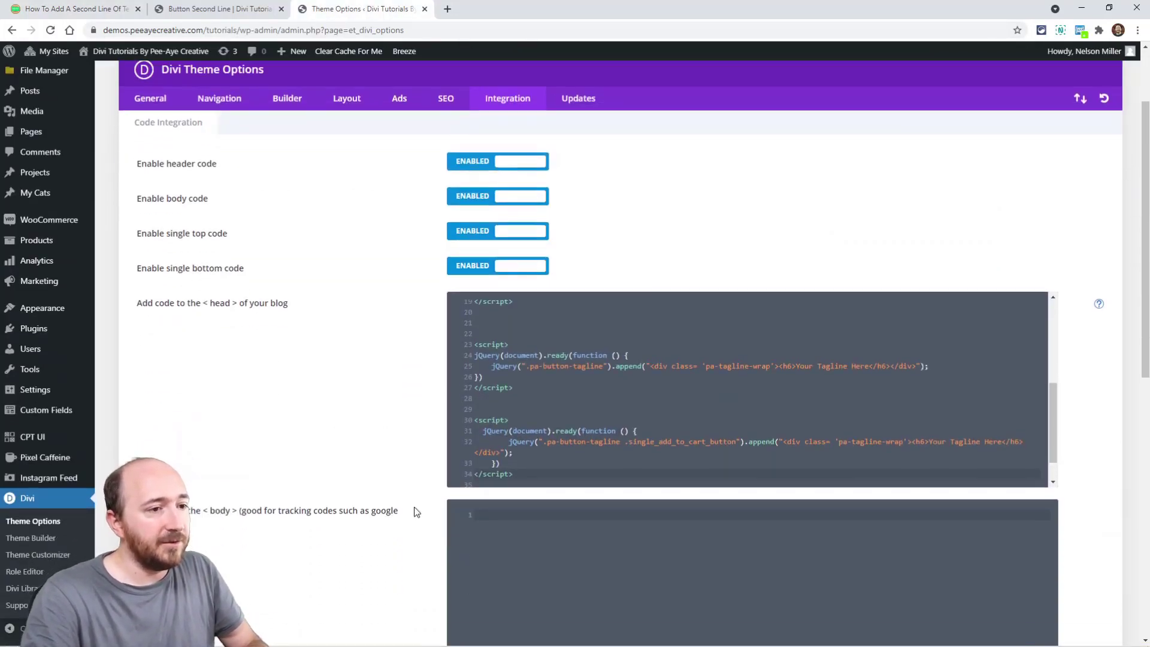
- Change the pasted script's selector to .pa-button-tagline-woo and save the theme options
{"action": "left_click", "coordinate": [603, 441]}
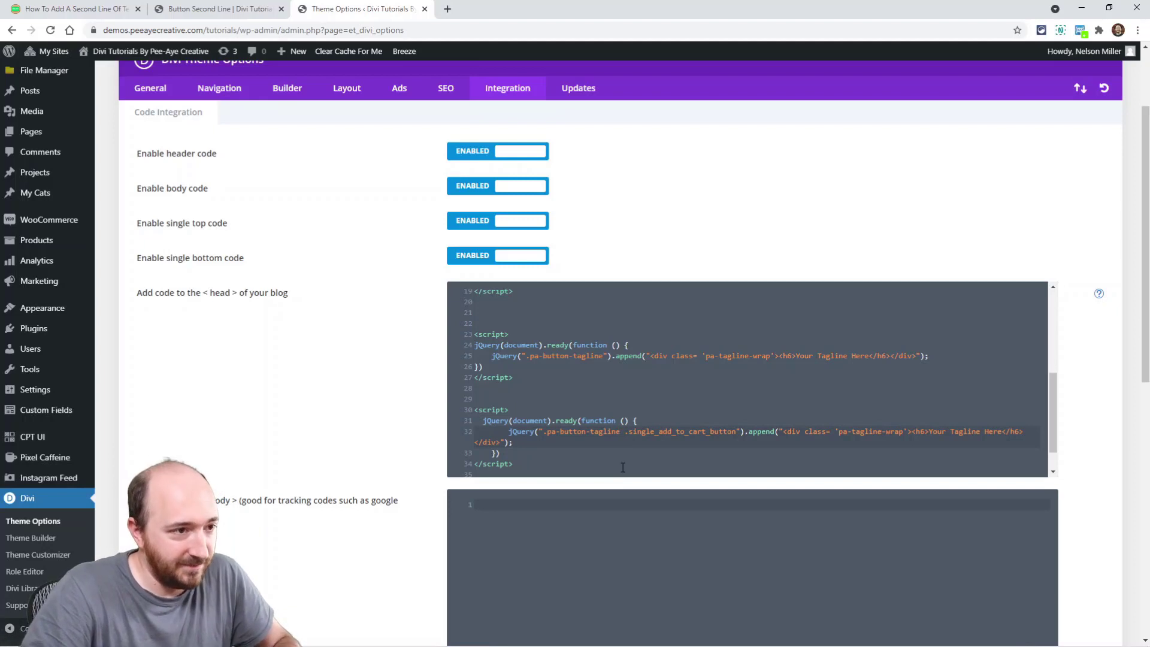
{"action": "type", "text": "-woo"}
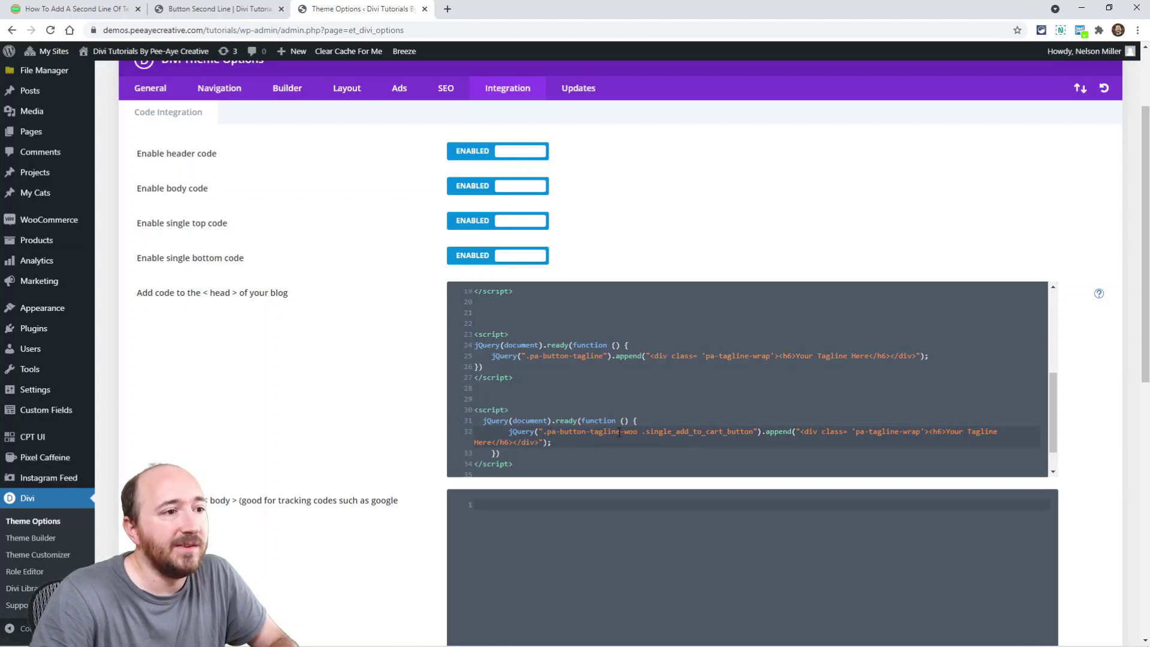
{"action": "scroll", "coordinate": [326, 272], "scroll_direction": "up", "scroll_amount": 3}
{"action": "left_click", "coordinate": [161, 139]}
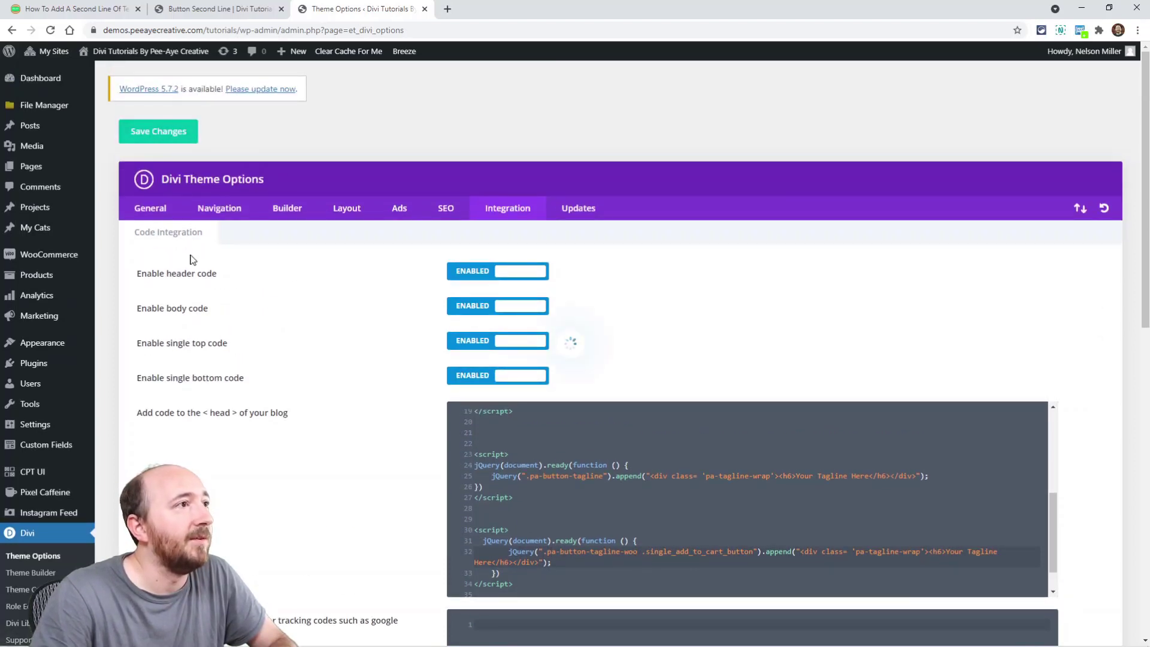
{"action": "left_click", "coordinate": [201, 11]}
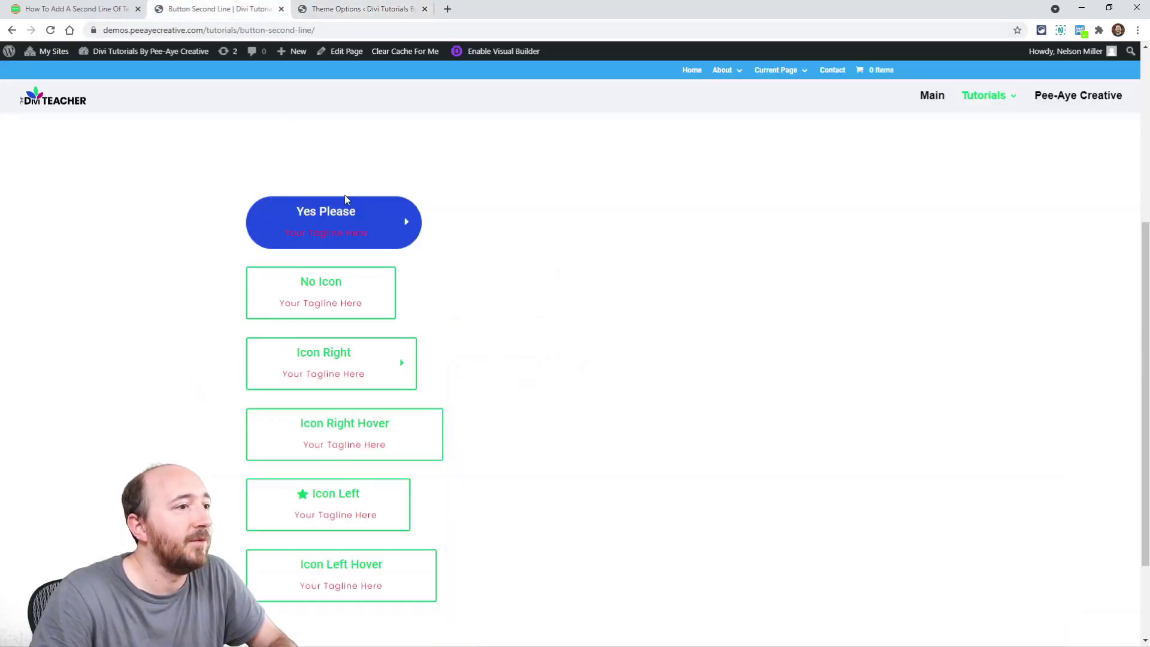
- Enable the Visual Builder and insert a Woo Add To Cart module in a new one-column row
{"action": "left_click", "coordinate": [494, 52]}
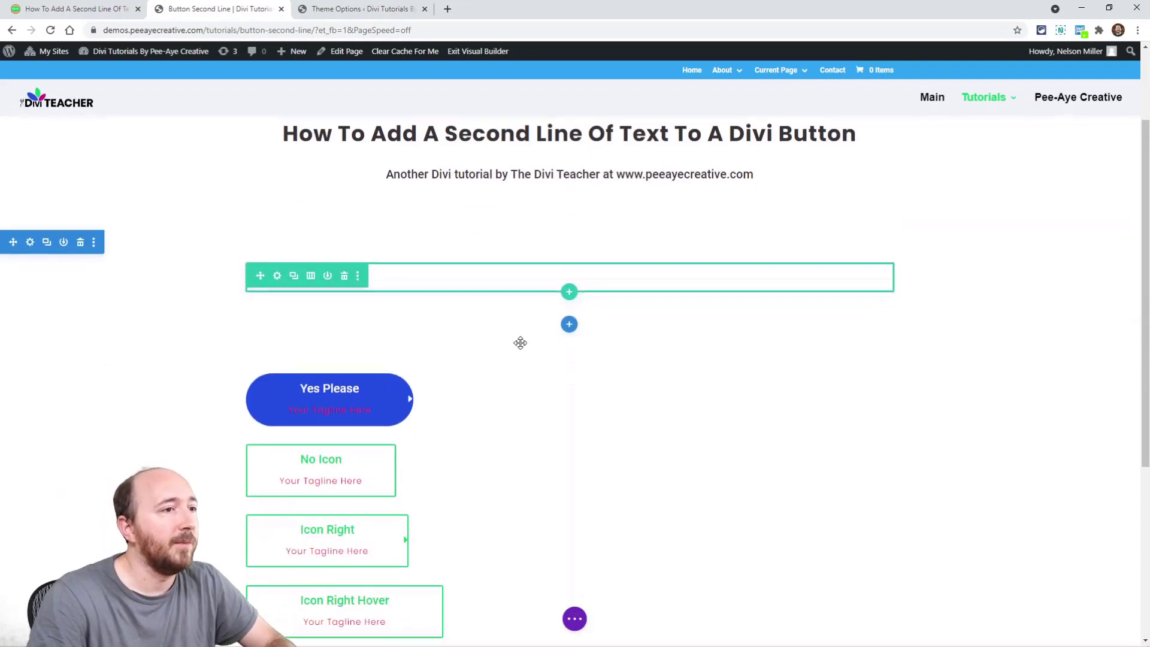
{"action": "scroll", "coordinate": [549, 327], "scroll_direction": "down", "scroll_amount": 5}
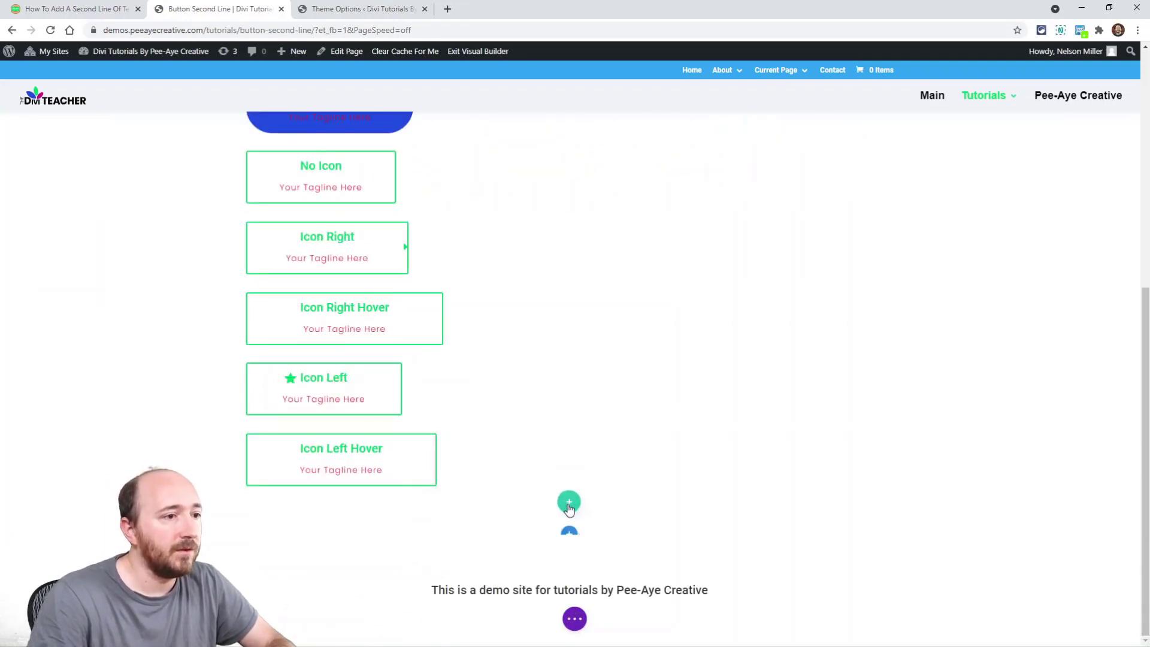
{"action": "left_click", "coordinate": [569, 503]}
{"action": "left_click", "coordinate": [500, 277]}
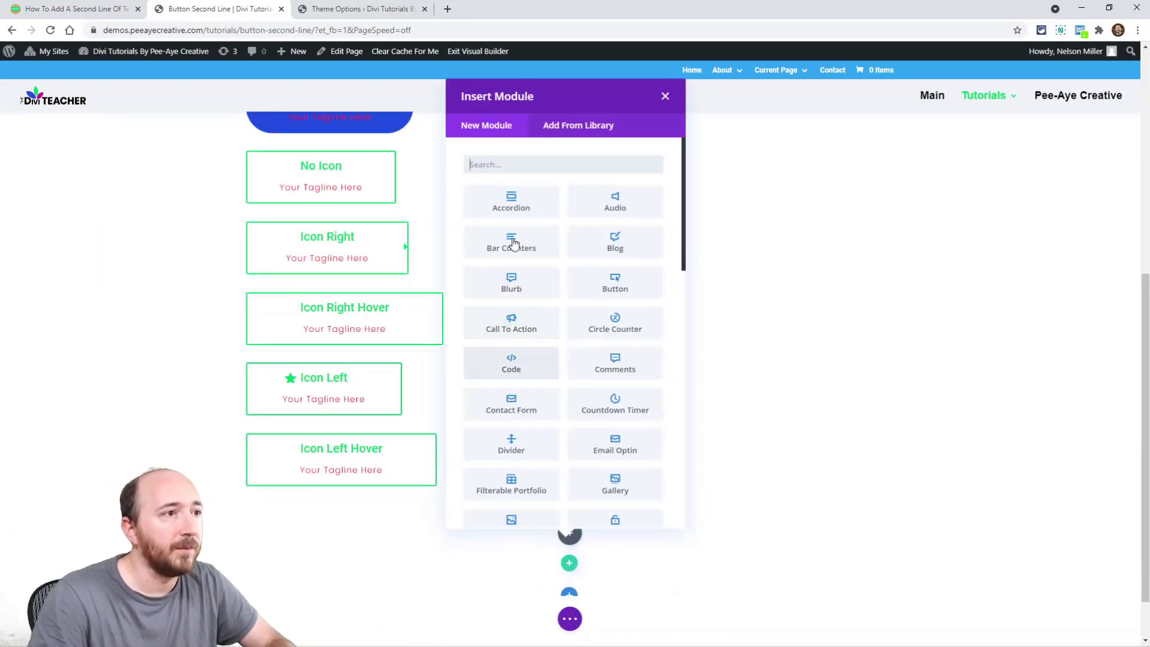
{"action": "type", "text": "woo add"}
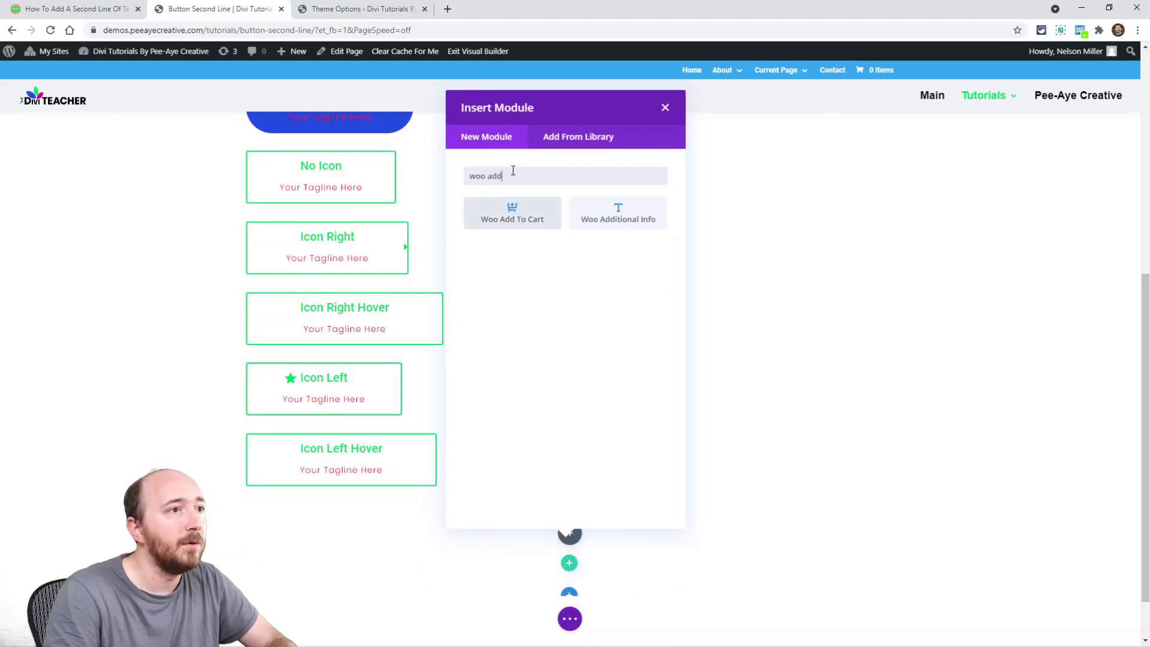
{"action": "left_click", "coordinate": [505, 218]}
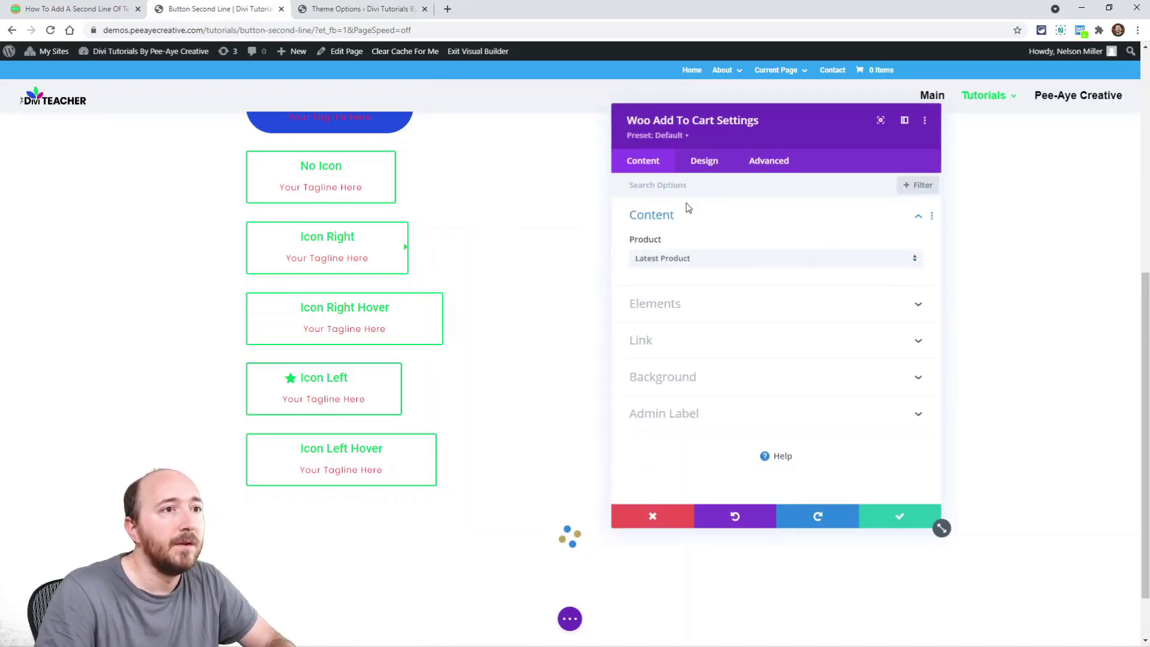
- Set the Woo module's CSS Class to pa-button-tagline-woo, fixing the word order, and confirm
{"action": "left_click", "coordinate": [769, 161]}
{"action": "left_click", "coordinate": [688, 217]}
{"action": "left_click", "coordinate": [652, 307]}
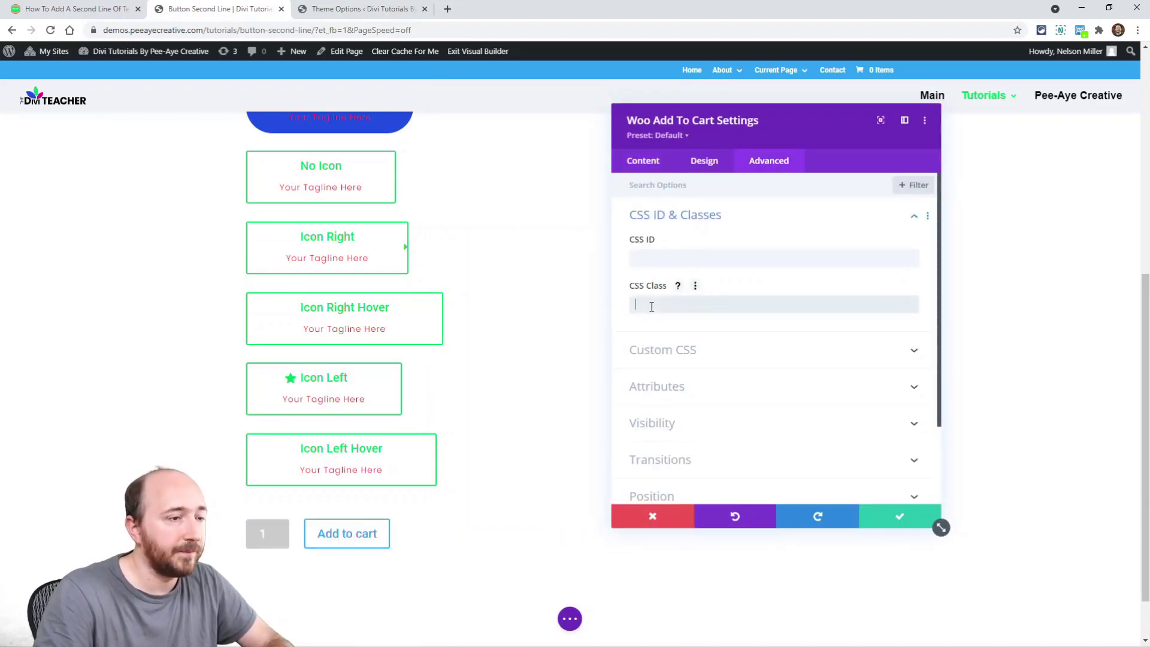
{"action": "type", "text": "pa-t"}
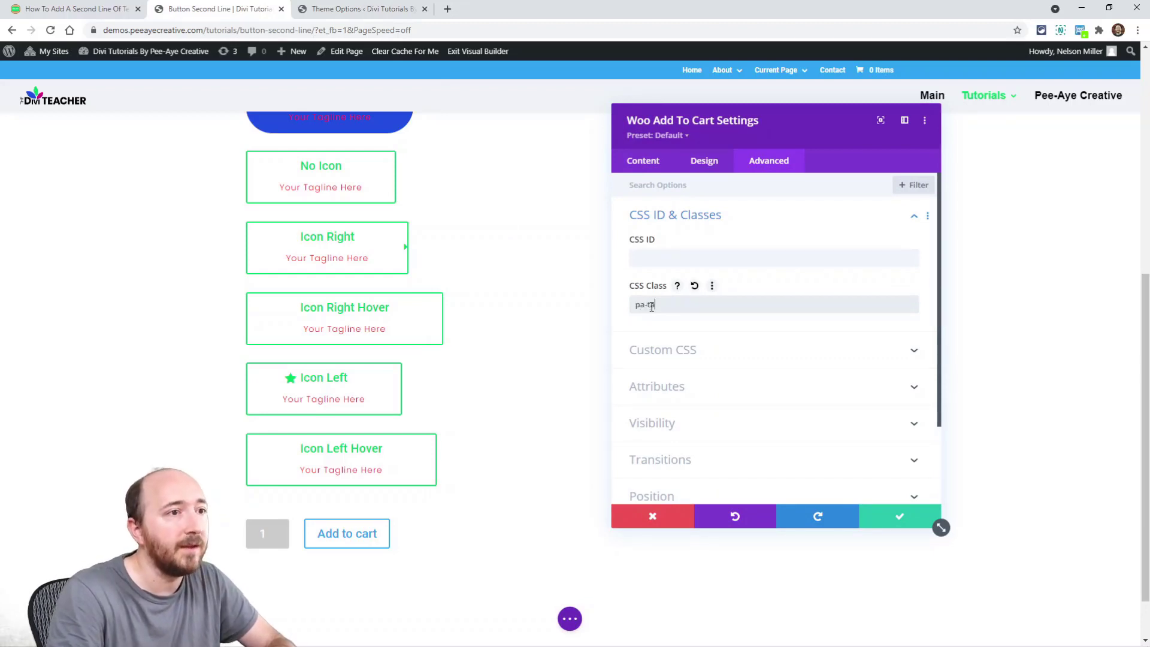
{"action": "type", "text": "agline-button-woo"}
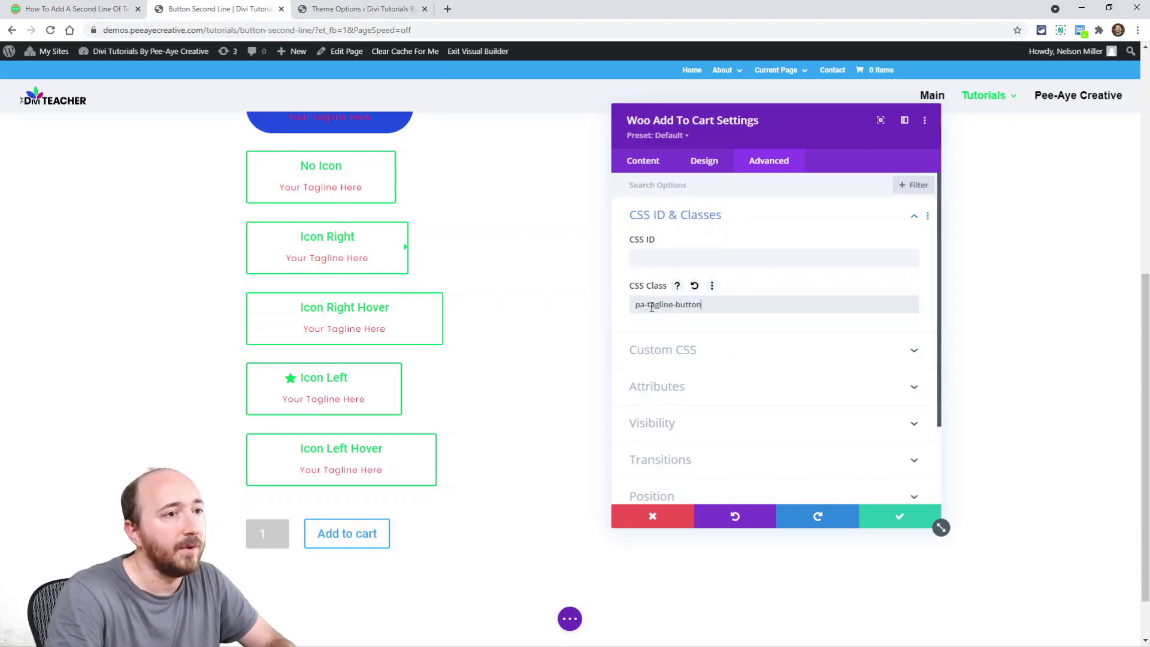
{"action": "left_click", "coordinate": [336, 9]}
{"action": "left_click", "coordinate": [219, 9]}
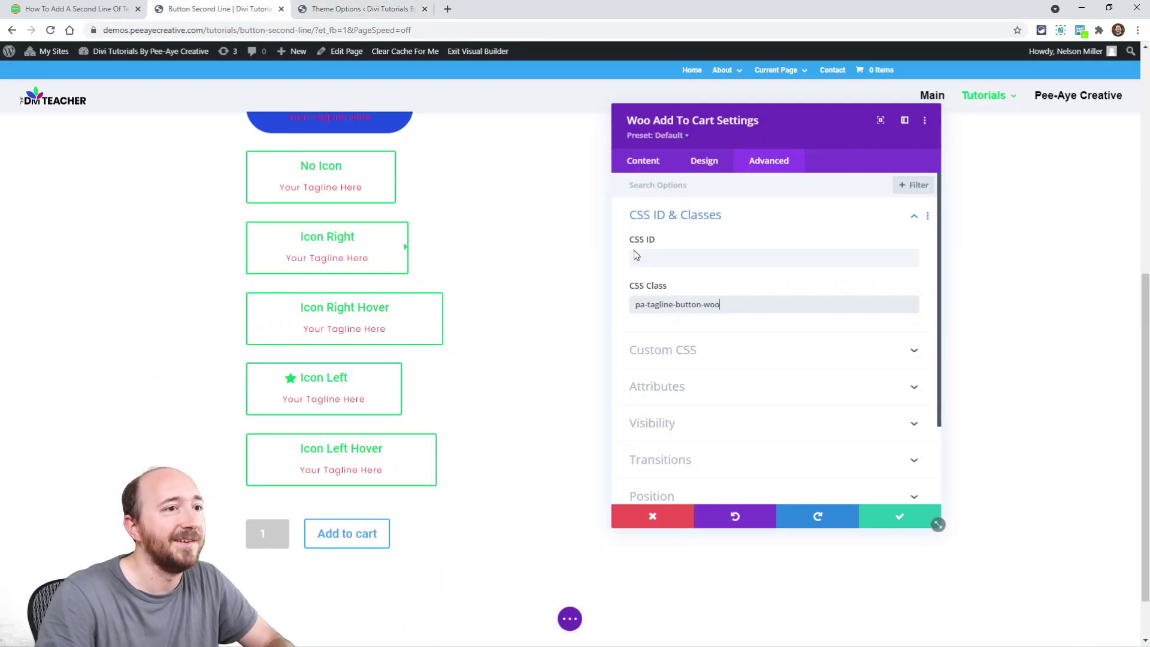
{"action": "left_click", "coordinate": [674, 305]}
{"action": "key", "text": "BackSpace"}
{"action": "key", "text": "BackSpace"}
{"action": "key", "text": "BackSpace"}
{"action": "key", "text": "BackSpace"}
{"action": "key", "text": "BackSpace"}
{"action": "key", "text": "BackSpace"}
{"action": "key", "text": "BackSpace"}
{"action": "key", "text": "BackSpace"}
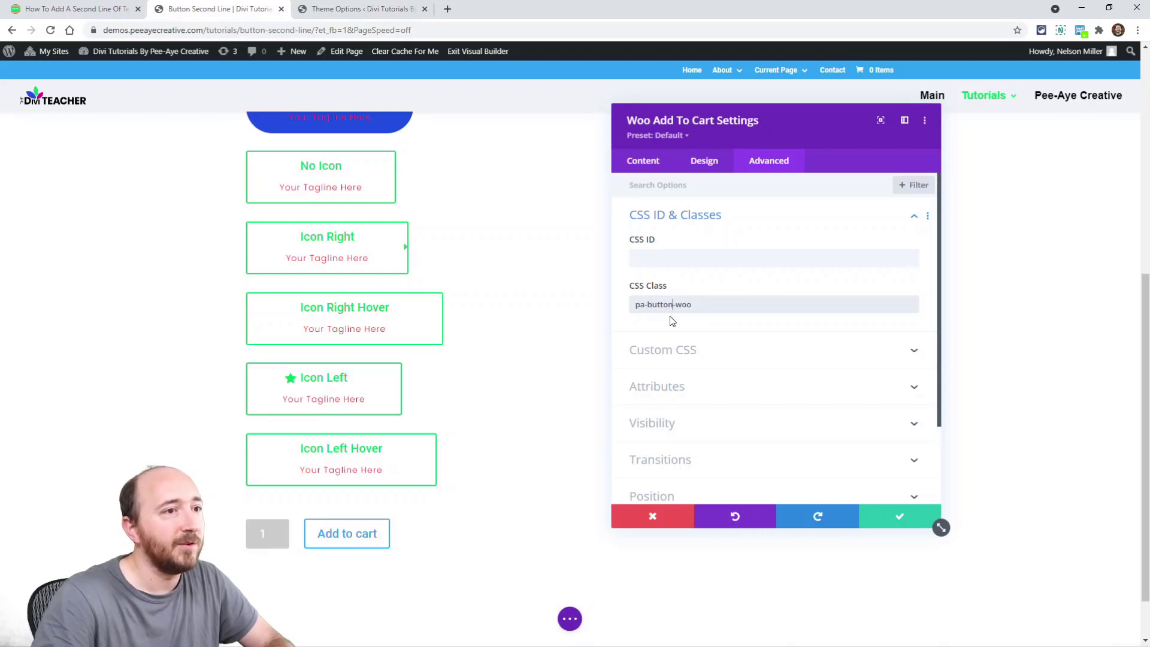
{"action": "type", "text": "-tagline"}
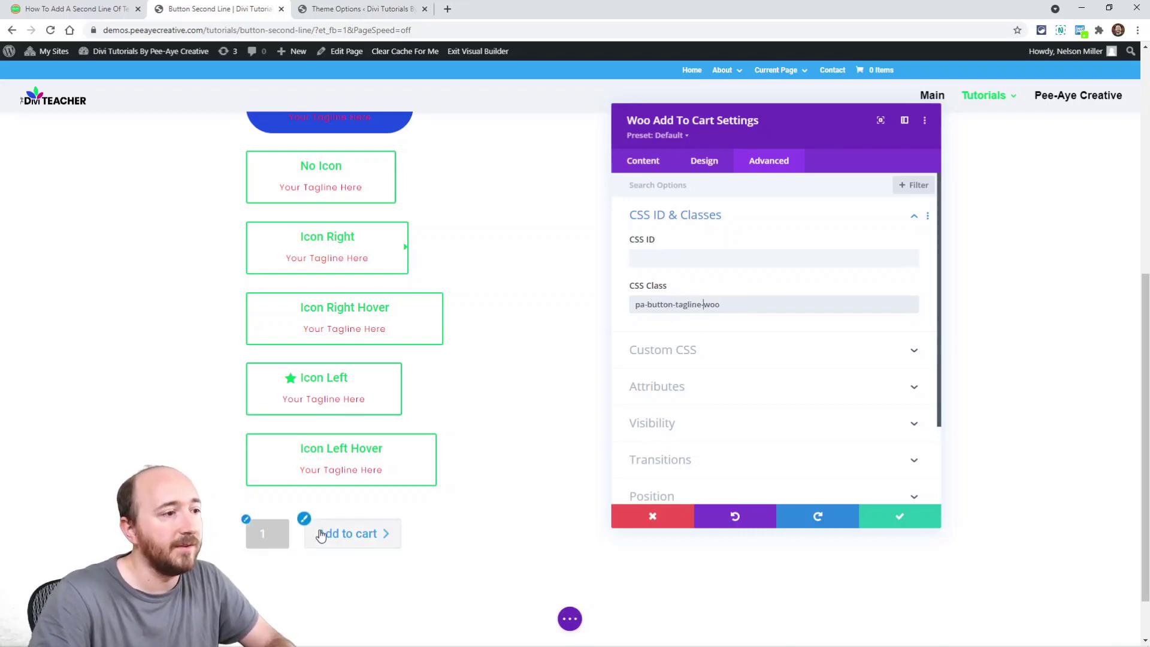
{"action": "left_click", "coordinate": [896, 519]}
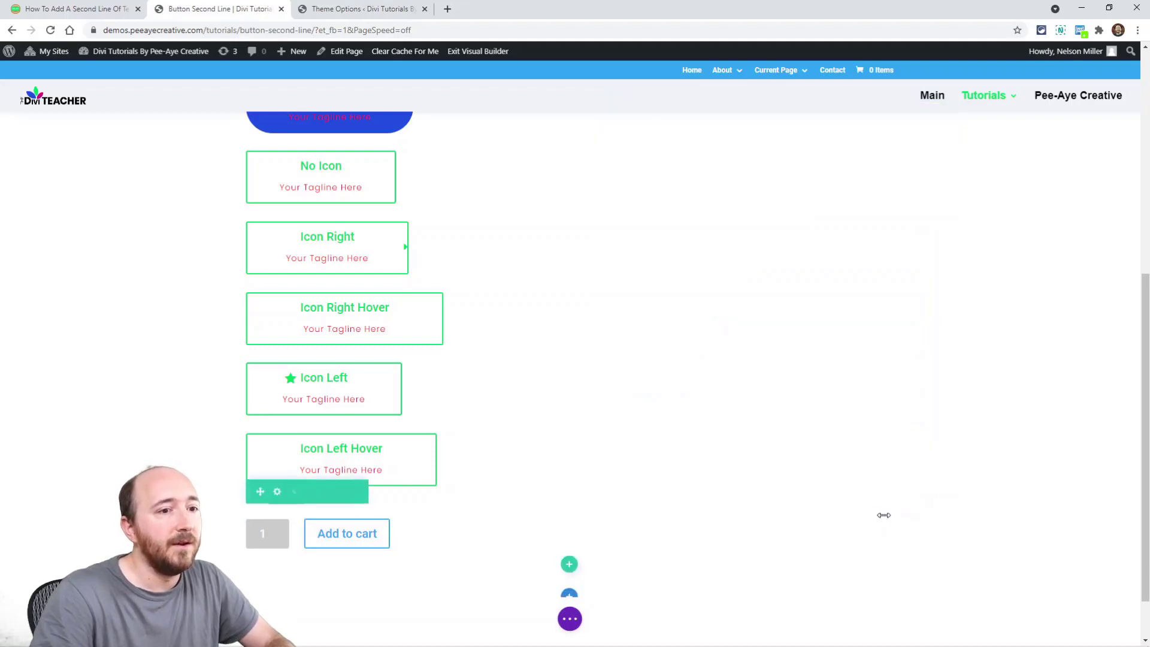
{"action": "left_click", "coordinate": [570, 619]}
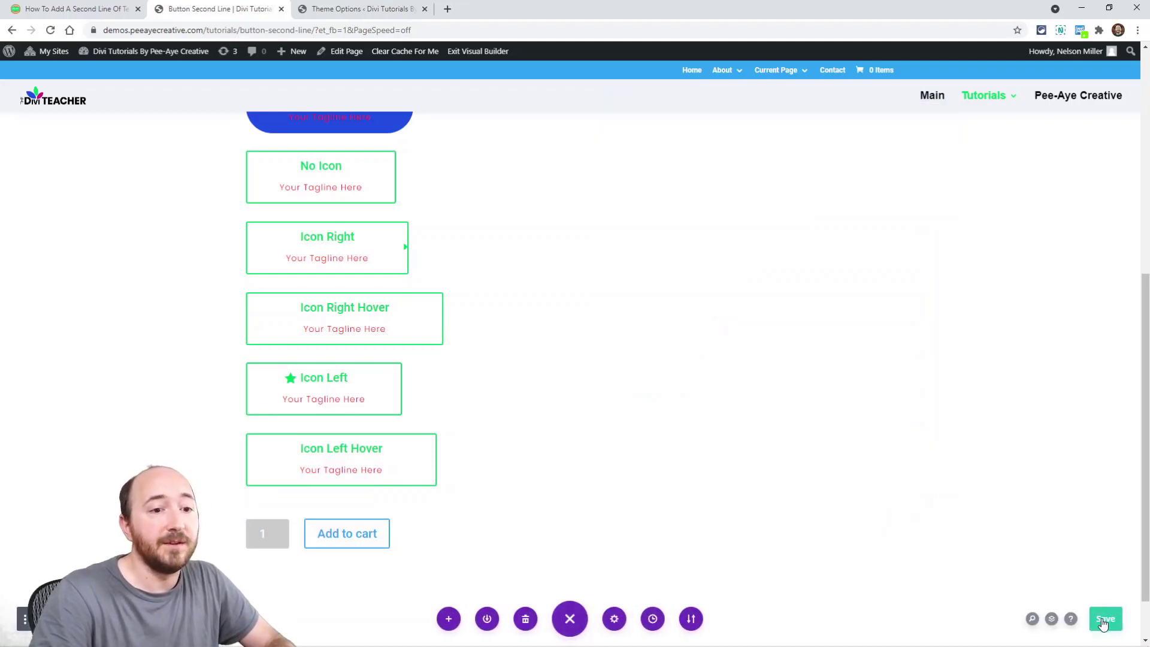
- Exit the Visual Builder to check the Add to cart tagline live, then return to the tutorial
{"action": "left_click", "coordinate": [459, 52]}
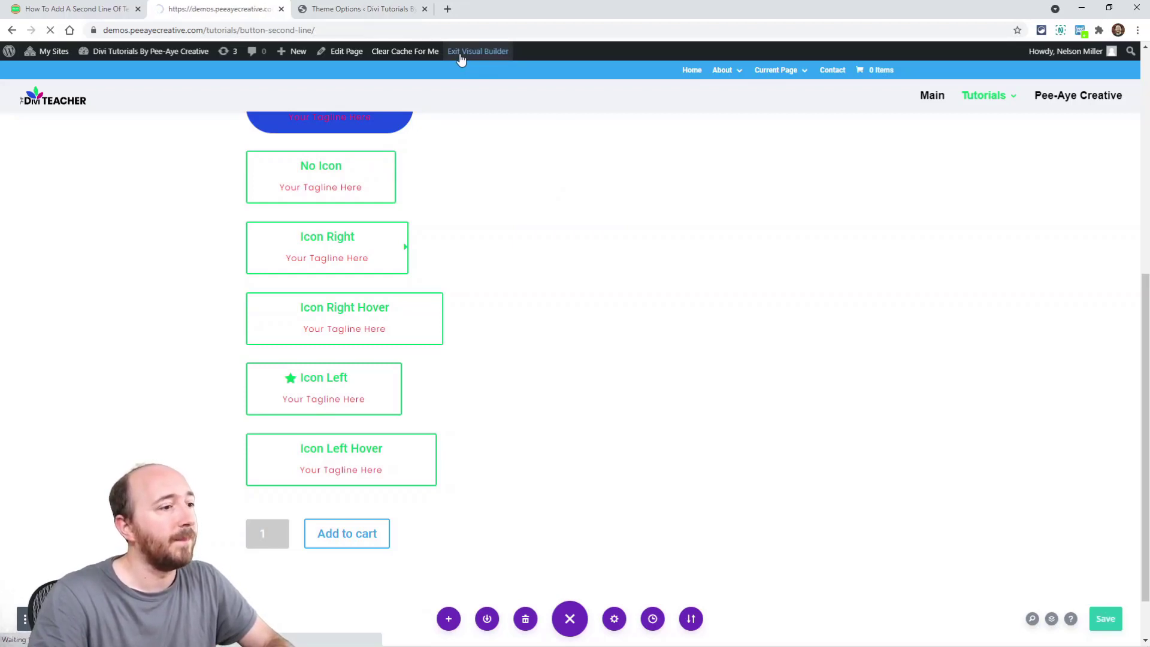
{"action": "scroll", "coordinate": [496, 388], "scroll_direction": "down", "scroll_amount": 8}
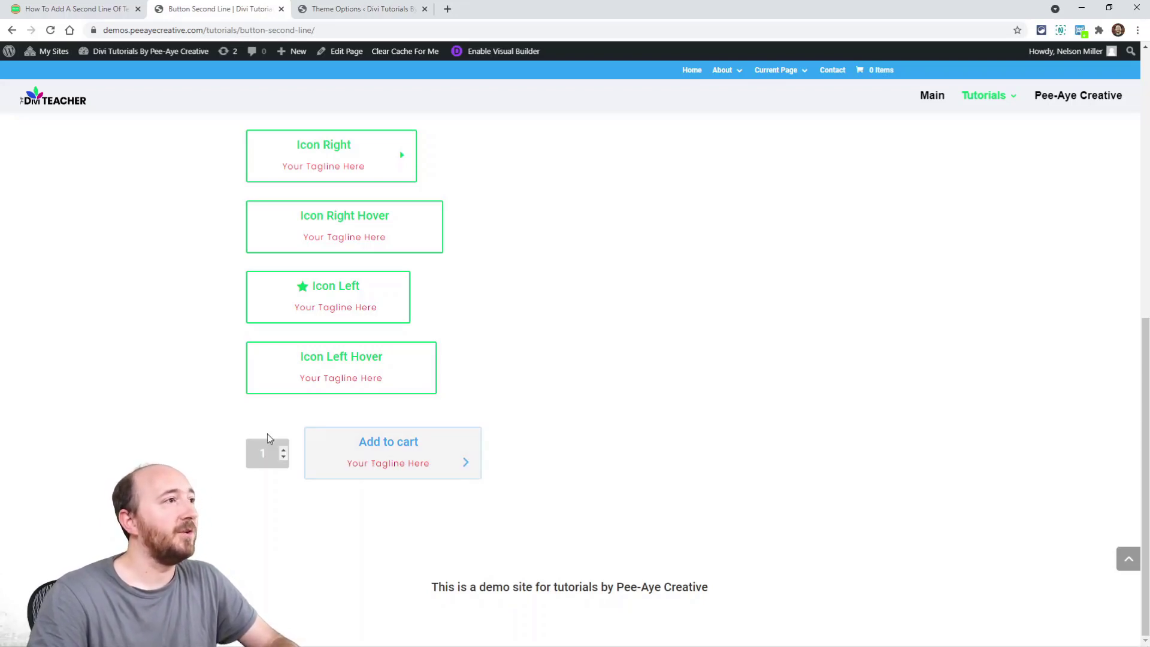
{"action": "left_click", "coordinate": [55, 12]}
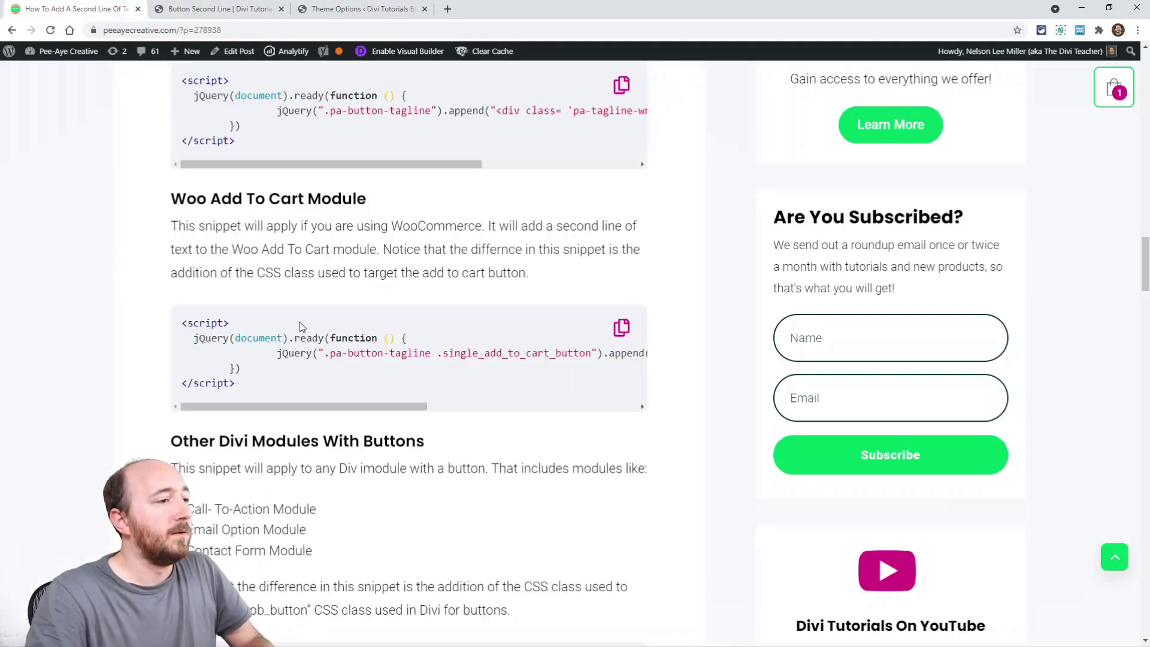
- Copy the tutorial's Other Divi Modules With Buttons snippet and return to Theme Options
{"action": "scroll", "coordinate": [301, 323], "scroll_direction": "down", "scroll_amount": 5}
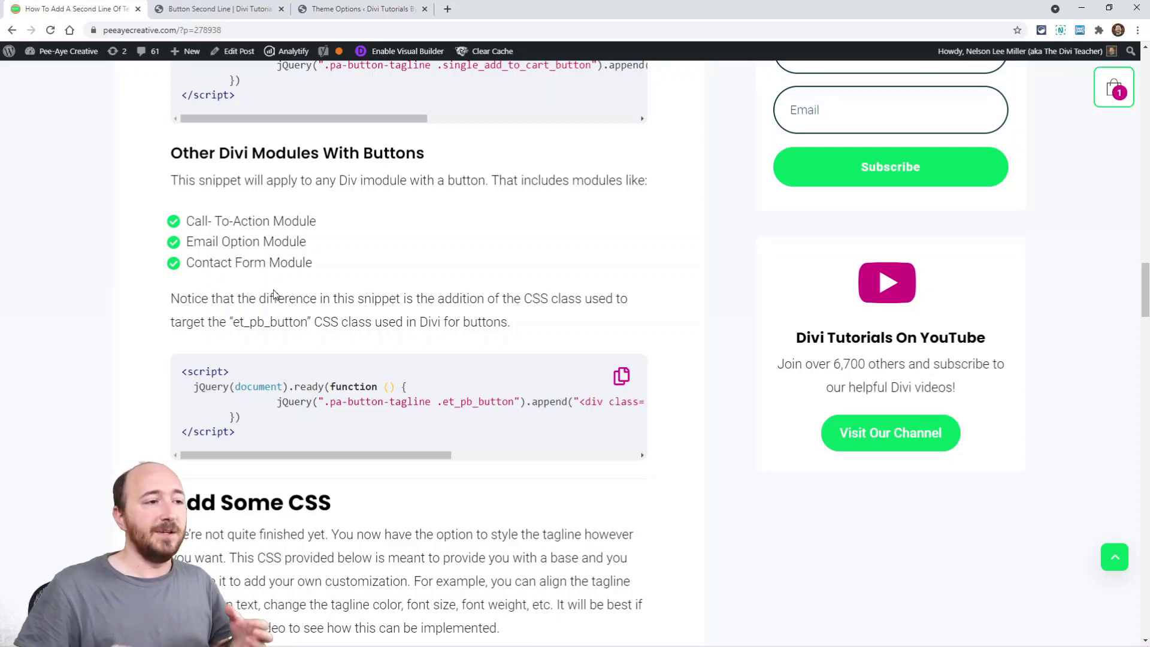
{"action": "left_click", "coordinate": [621, 375]}
{"action": "left_click", "coordinate": [340, 8]}
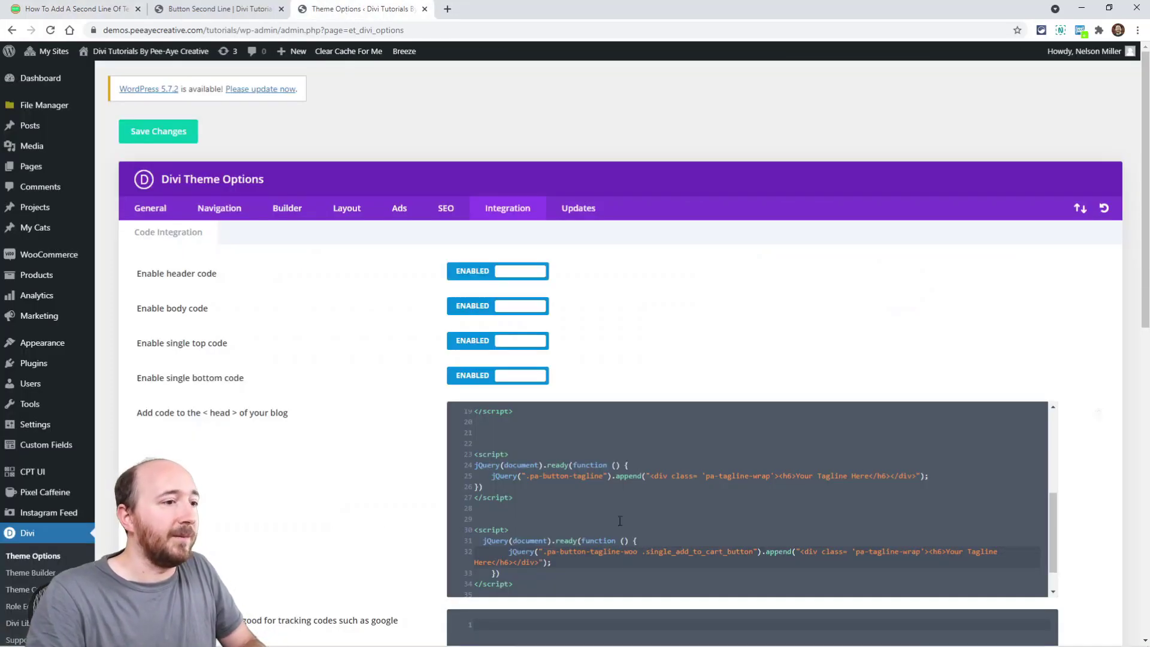
- Paste the other-modules tagline script on new lines below the Woo script
{"action": "scroll", "coordinate": [539, 539], "scroll_direction": "down", "scroll_amount": 1}
{"action": "left_click", "coordinate": [538, 549]}
{"action": "key", "text": "Return"}
{"action": "key", "text": "Return"}
{"action": "key", "text": "Return"}
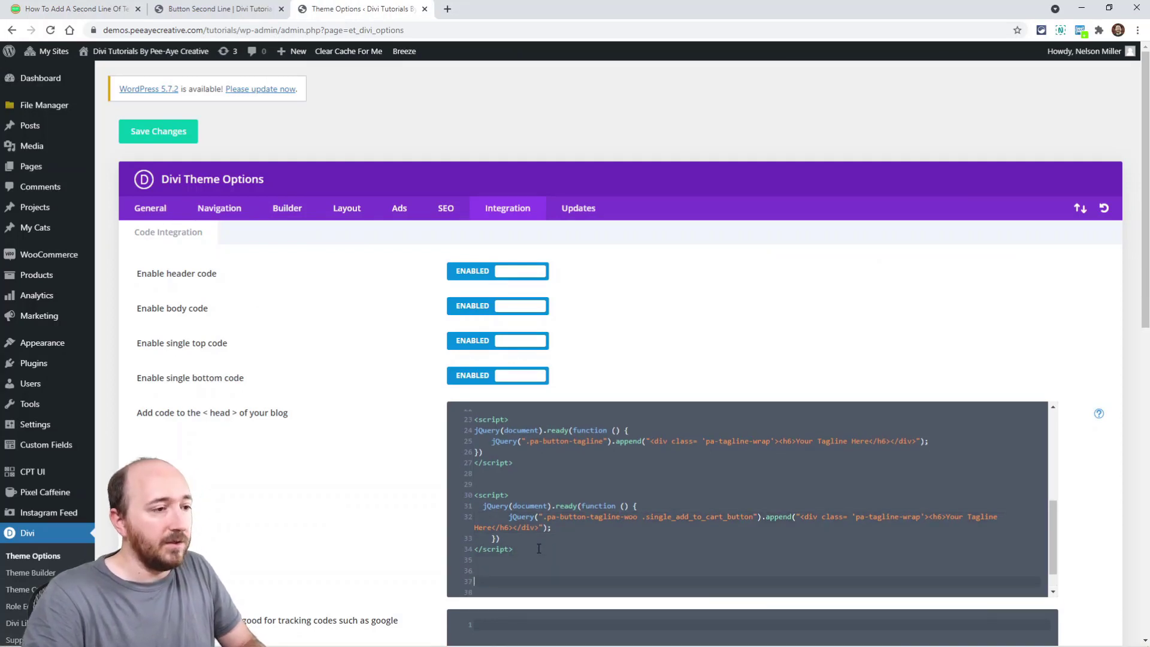
{"action": "key", "text": "ctrl+v"}
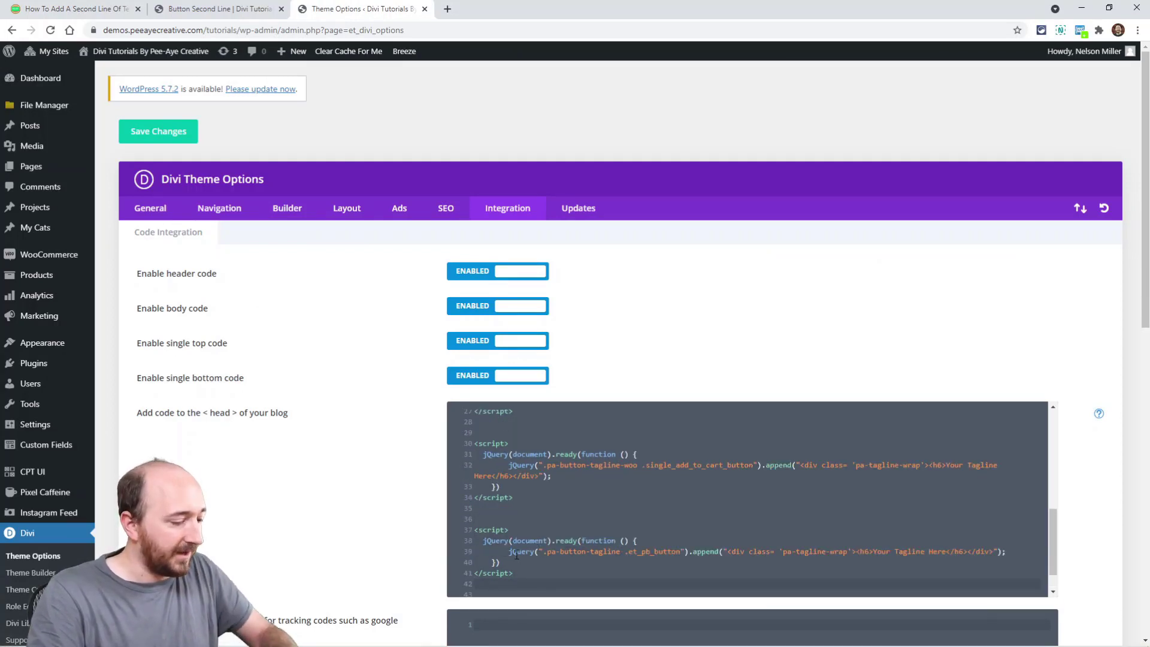
- Append -2 so the new script targets .pa-button-tagline-2, save, and return to the demo page
{"action": "scroll", "coordinate": [516, 542], "scroll_direction": "down", "scroll_amount": 1}
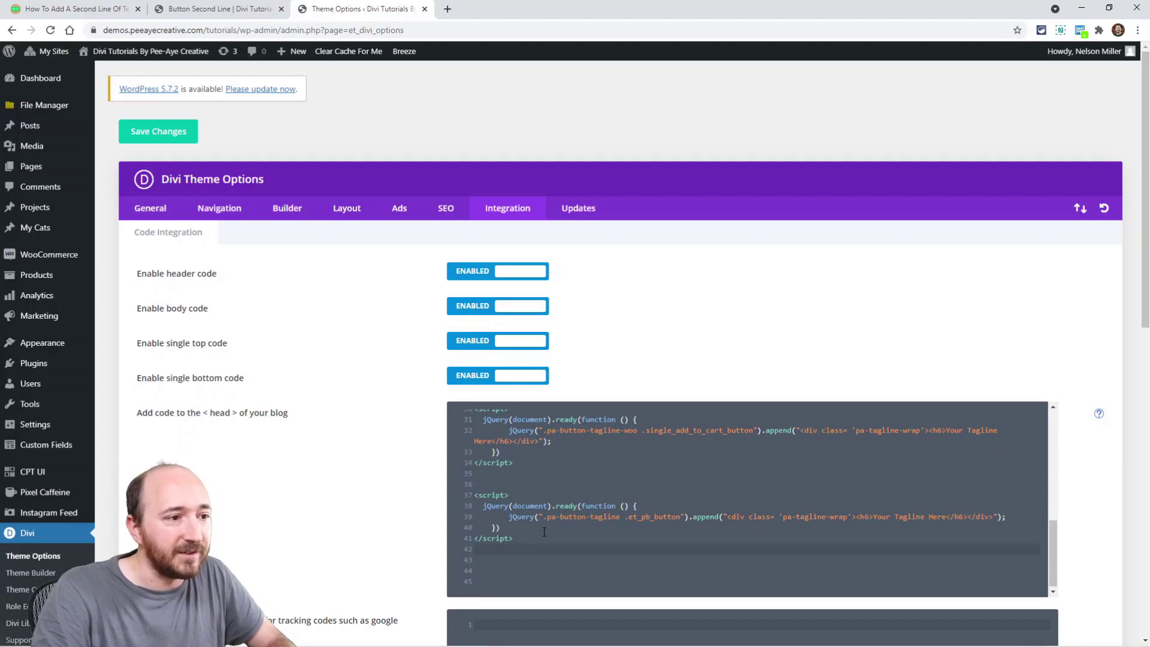
{"action": "left_click", "coordinate": [584, 518]}
{"action": "left_click", "coordinate": [622, 517]}
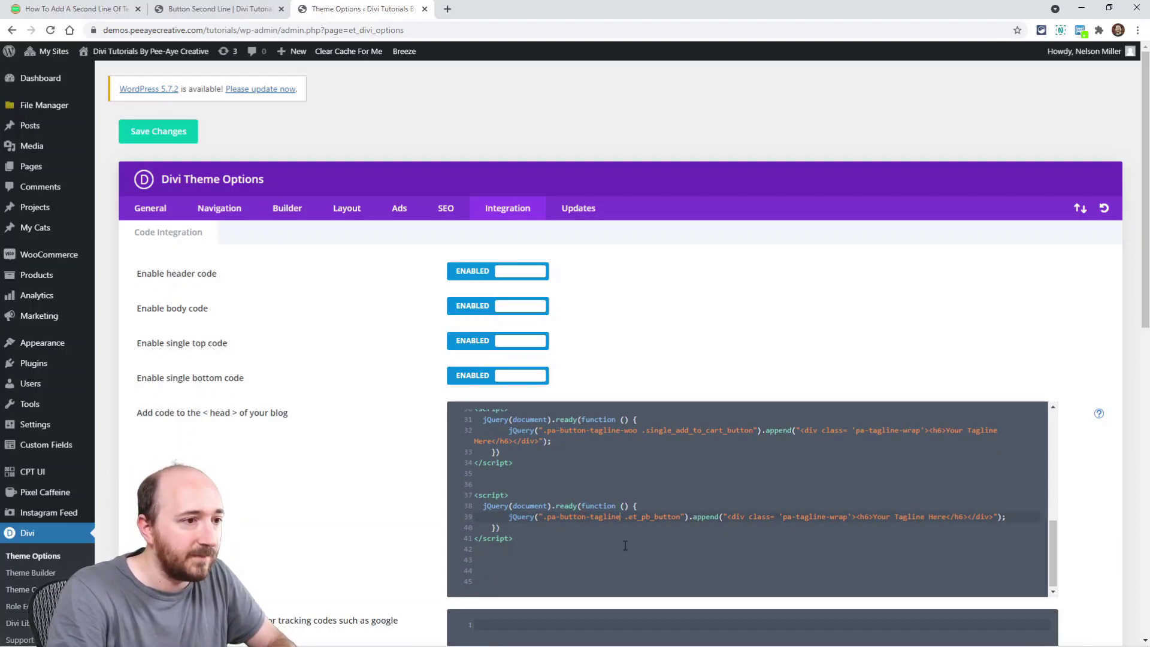
{"action": "type", "text": "-2"}
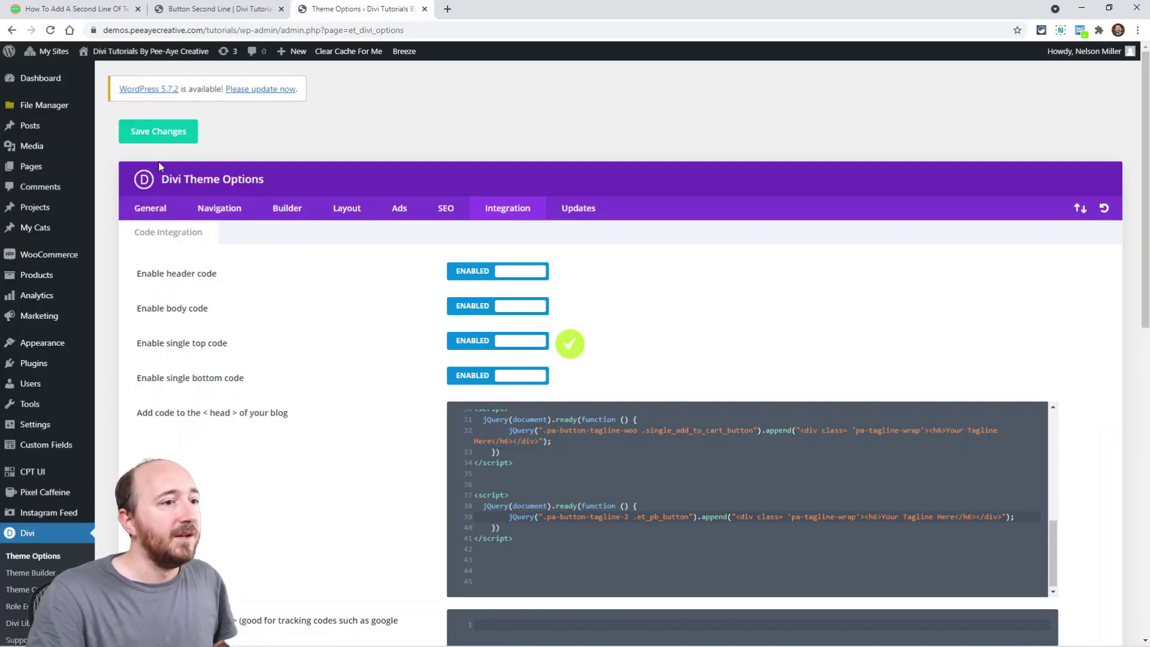
{"action": "left_click", "coordinate": [215, 17]}
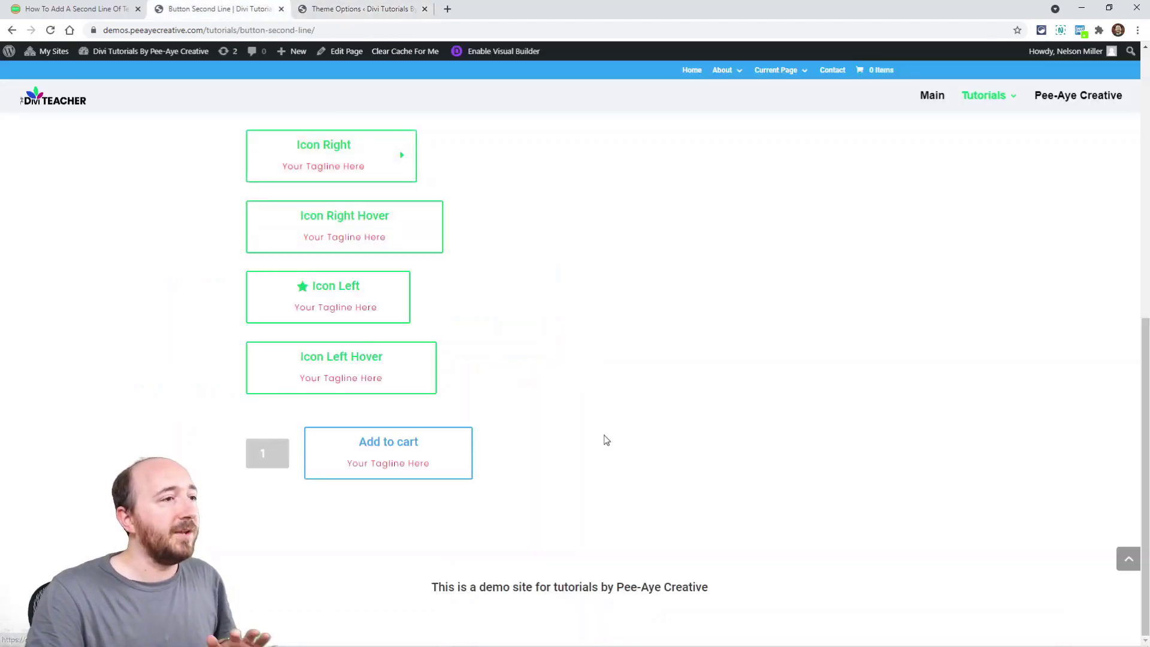
- Copy the pa-button-tagline class from the Yes Please button's Advanced settings
{"action": "left_click", "coordinate": [480, 54]}
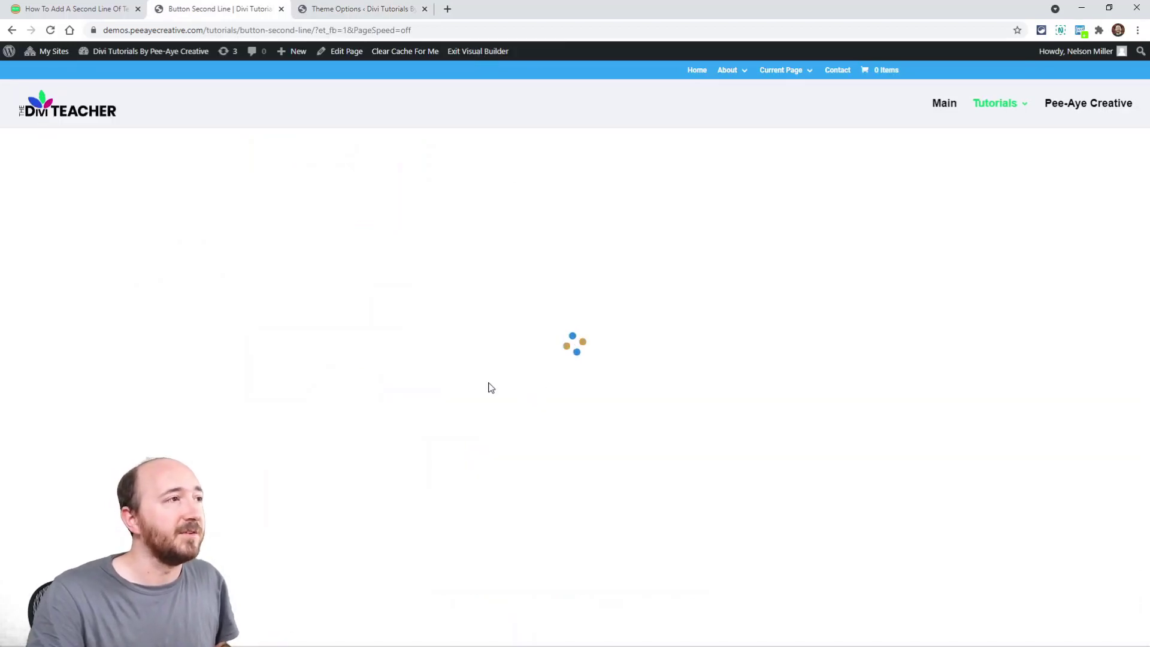
{"action": "scroll", "coordinate": [497, 419], "scroll_direction": "down", "scroll_amount": 4}
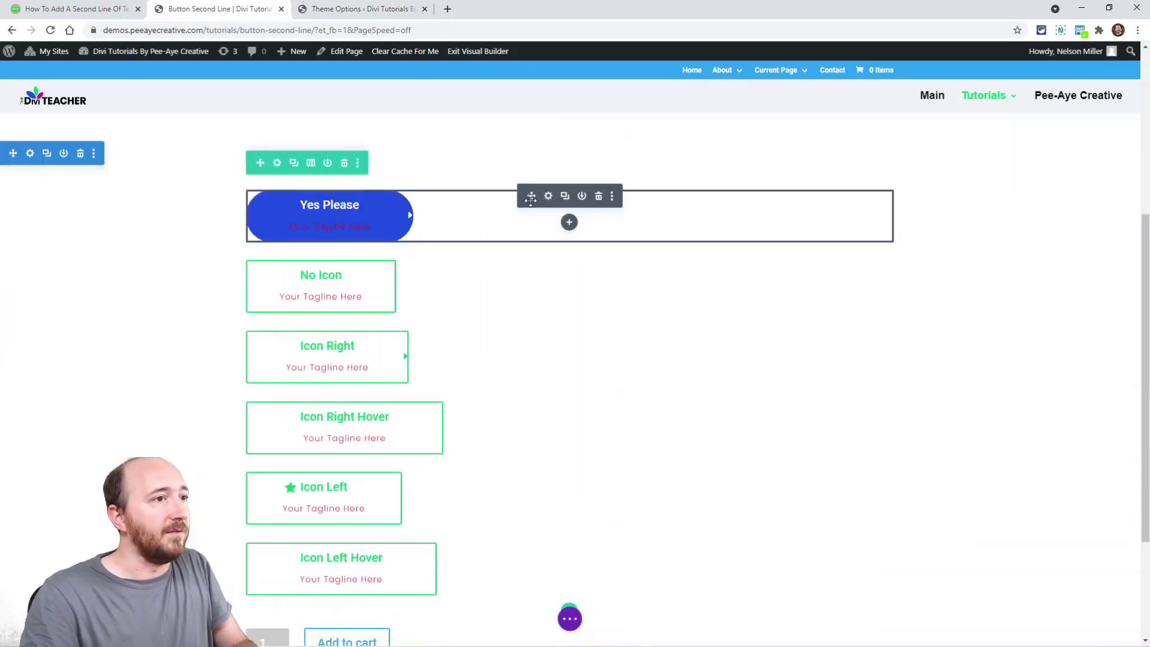
{"action": "left_click", "coordinate": [548, 196]}
{"action": "left_click", "coordinate": [768, 161]}
{"action": "left_click", "coordinate": [675, 214]}
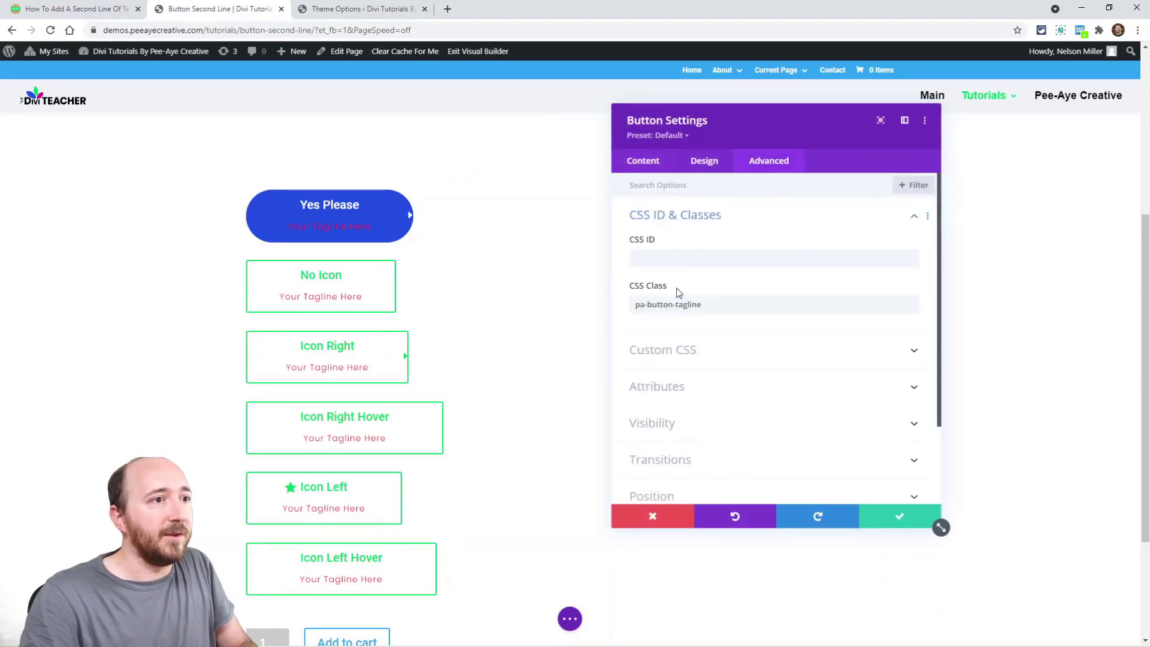
{"action": "triple_click", "coordinate": [673, 311]}
{"action": "key", "text": "ctrl+c"}
{"action": "left_click", "coordinate": [886, 515]}
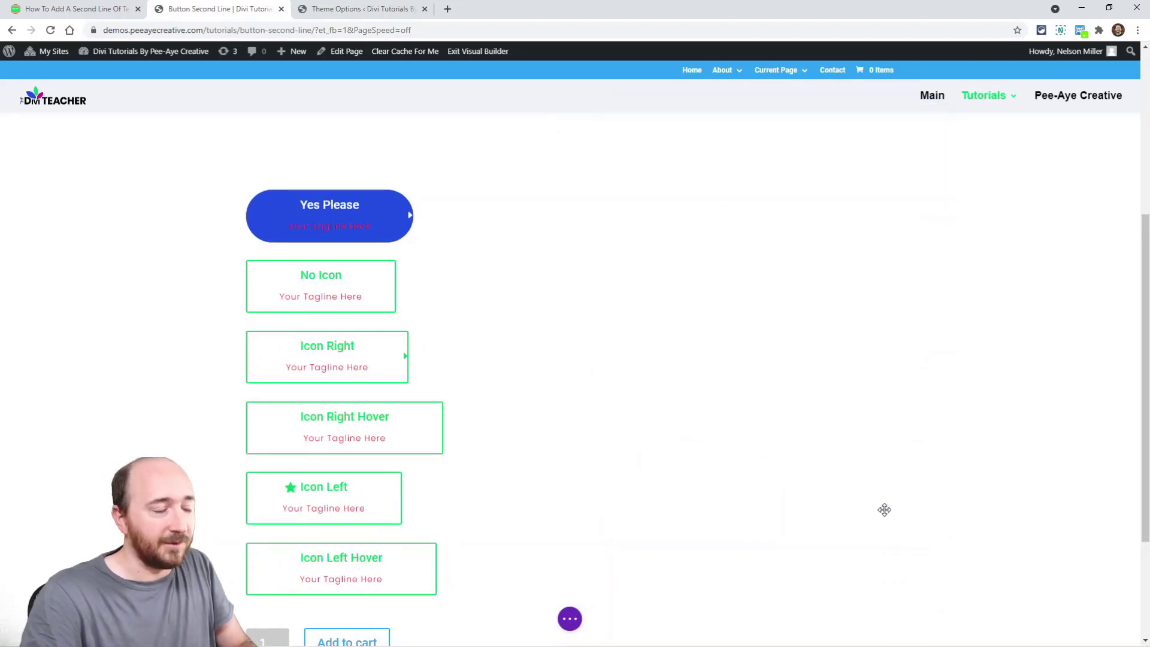
- Insert a Call To Action module below the Add to cart row and paste the tagline class
{"action": "scroll", "coordinate": [586, 407], "scroll_direction": "down", "scroll_amount": 2}
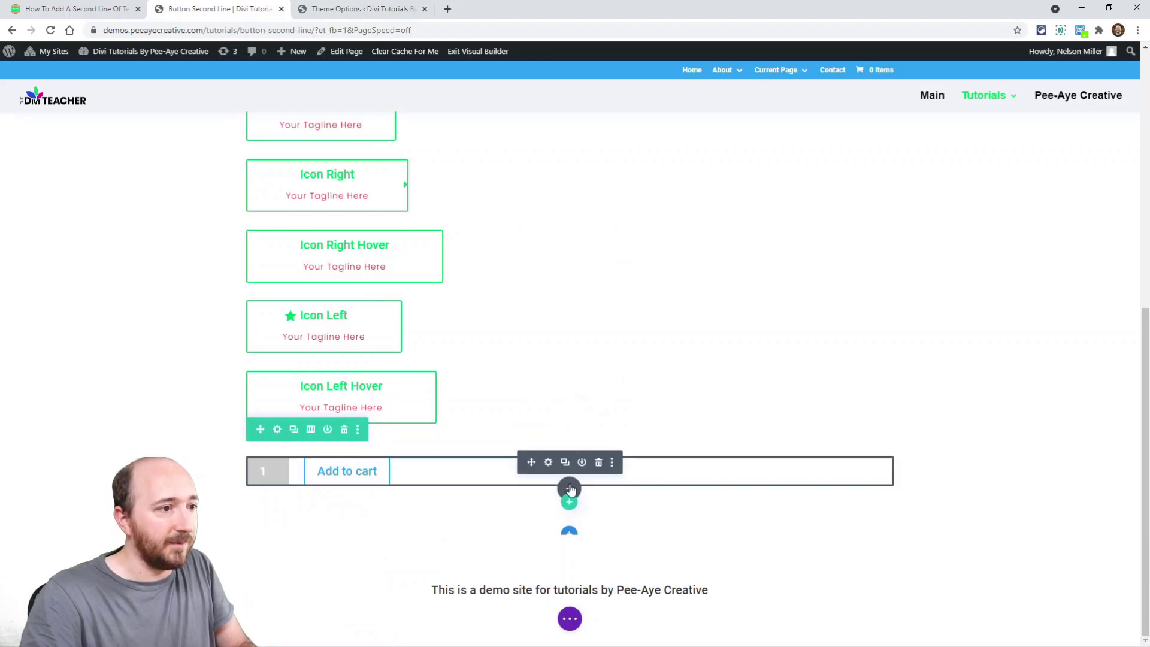
{"action": "left_click", "coordinate": [569, 498]}
{"action": "type", "text": "call"}
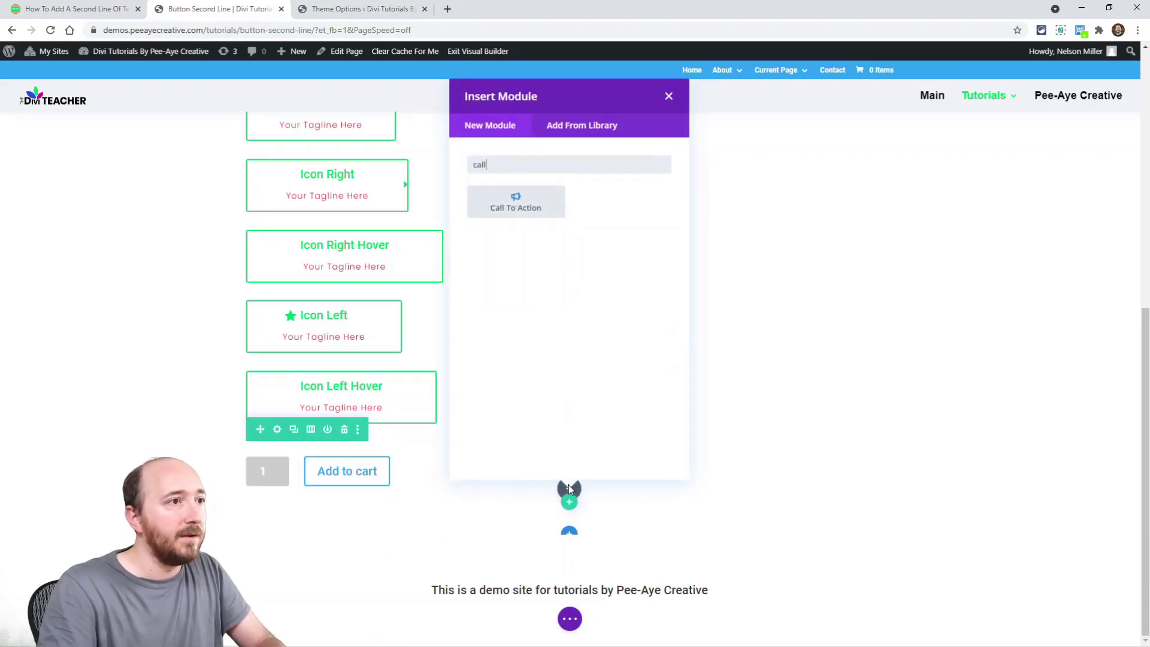
{"action": "left_click", "coordinate": [504, 370]}
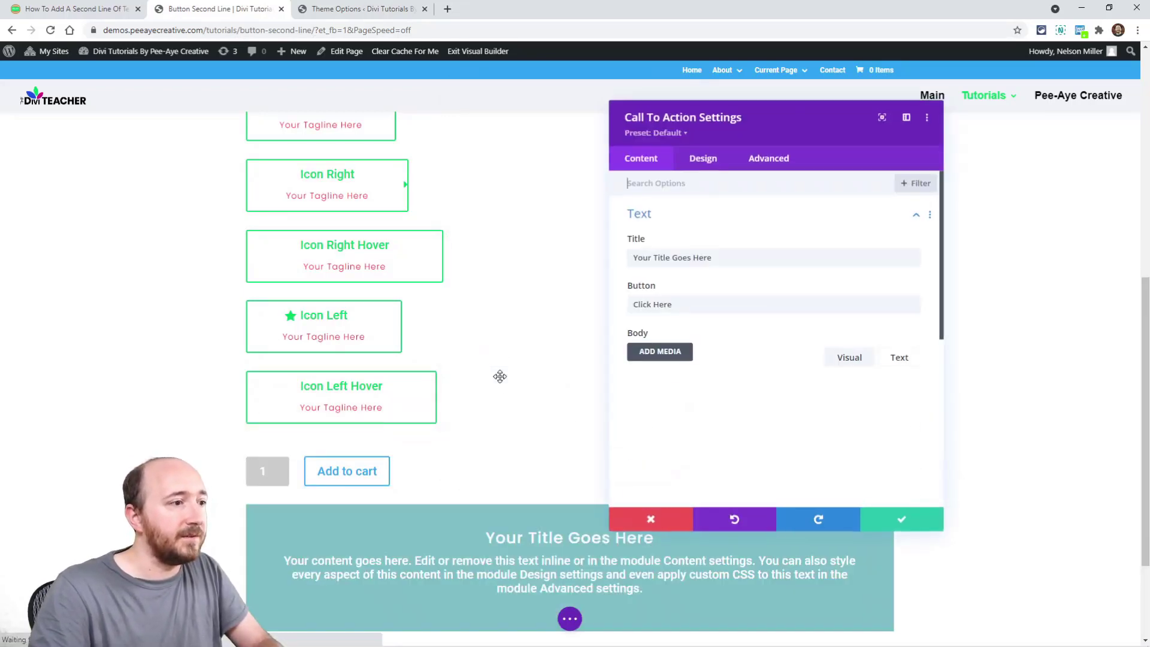
{"action": "left_click", "coordinate": [769, 161]}
{"action": "left_click", "coordinate": [716, 222]}
{"action": "left_click", "coordinate": [671, 305]}
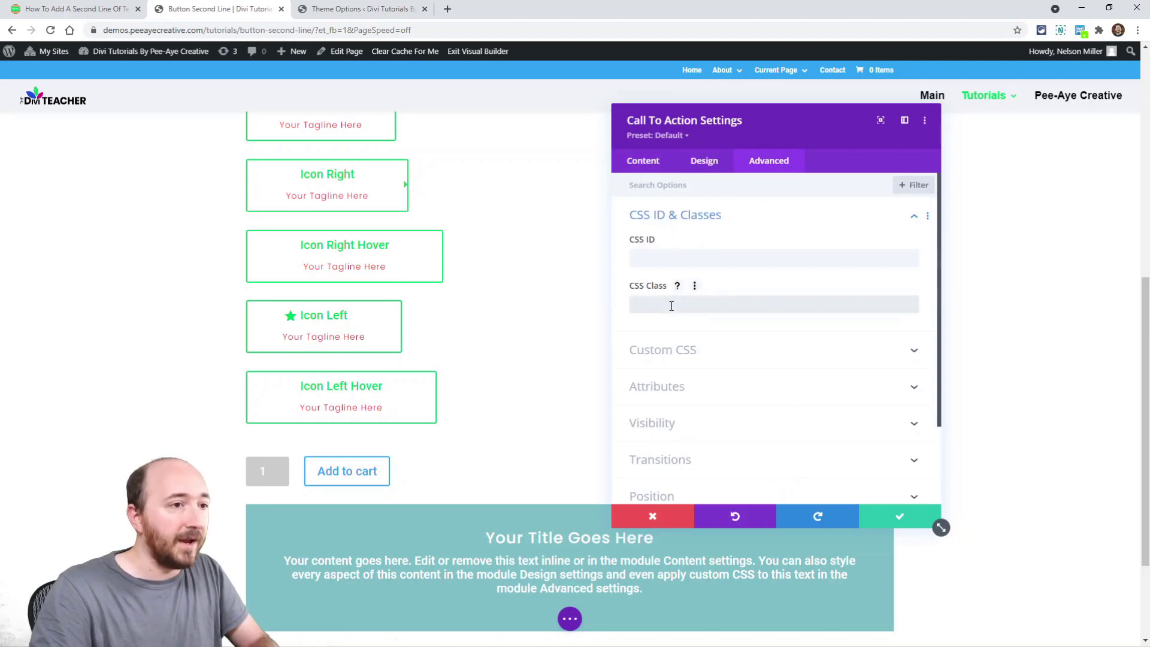
{"action": "key", "text": "ctrl+v"}
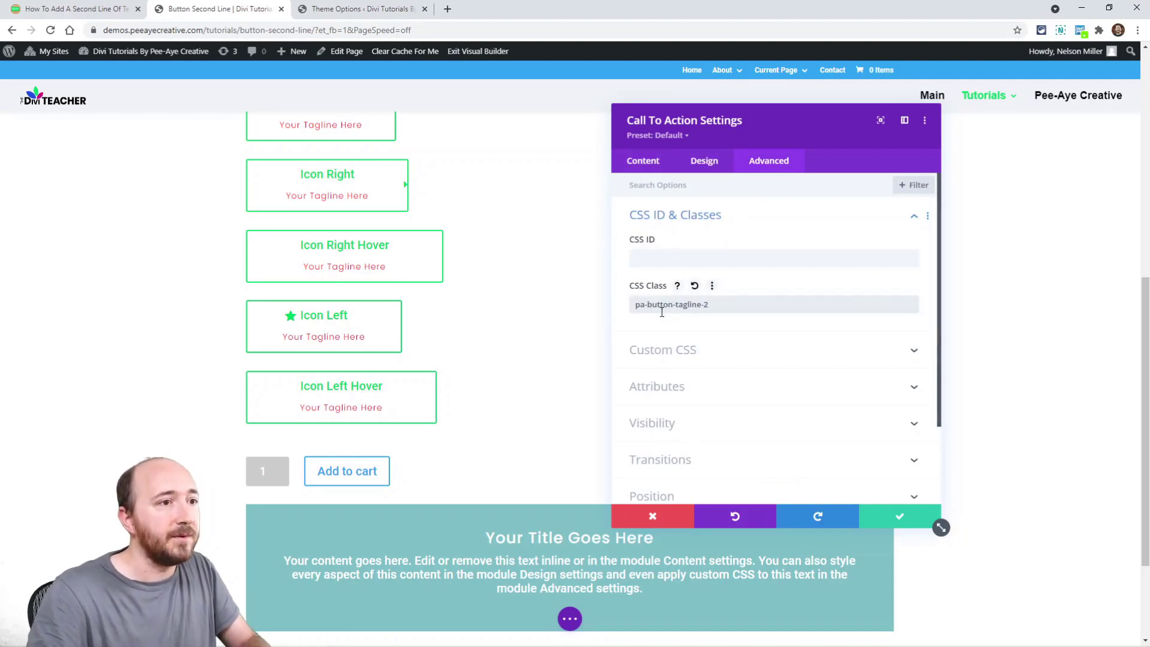
- Set the Call To Action Button Link URL to # and save the module
{"action": "left_click", "coordinate": [633, 167]}
{"action": "left_click", "coordinate": [659, 251]}
{"action": "left_click", "coordinate": [652, 235]}
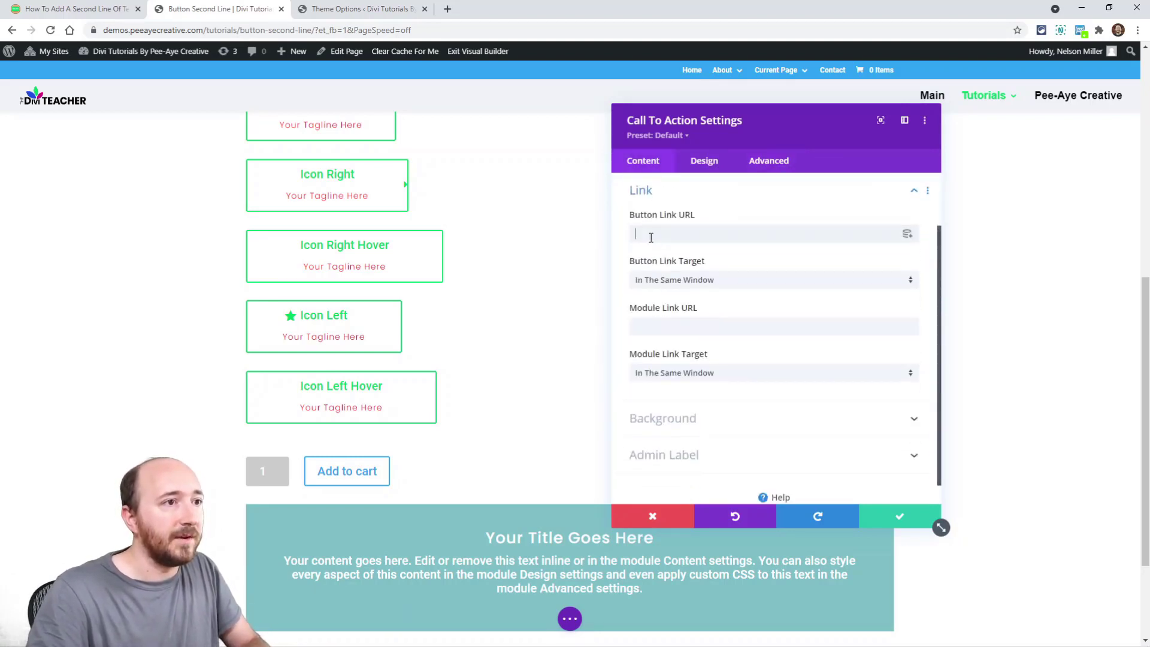
{"action": "type", "text": "#"}
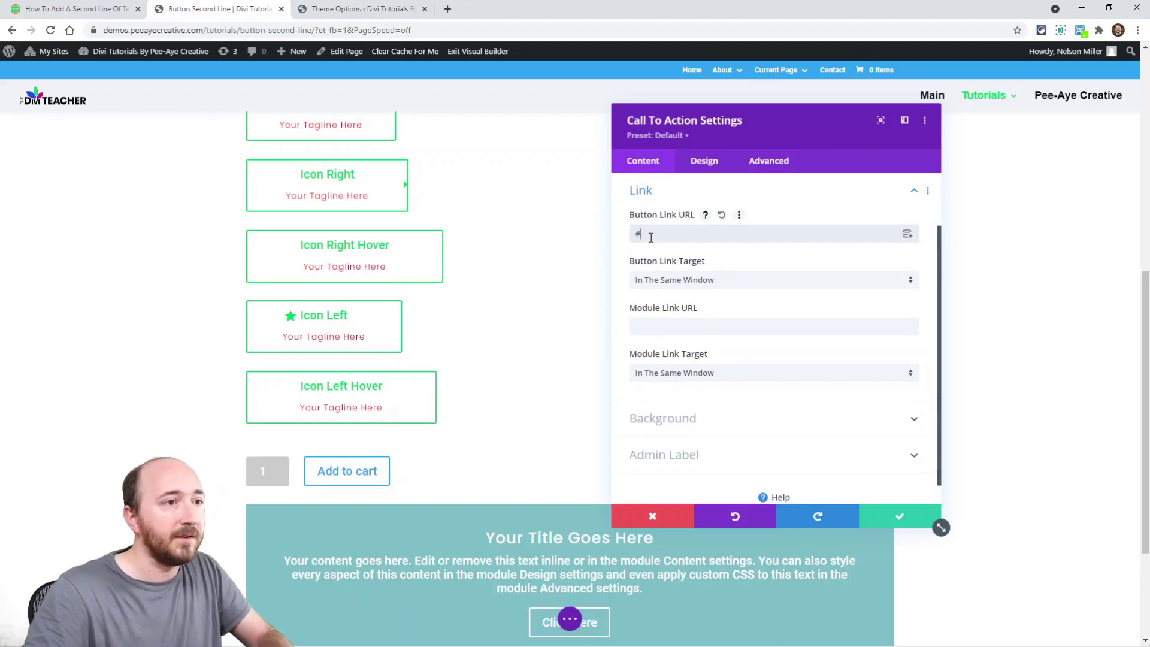
{"action": "left_click", "coordinate": [881, 522]}
{"action": "scroll", "coordinate": [557, 431], "scroll_direction": "down", "scroll_amount": 3}
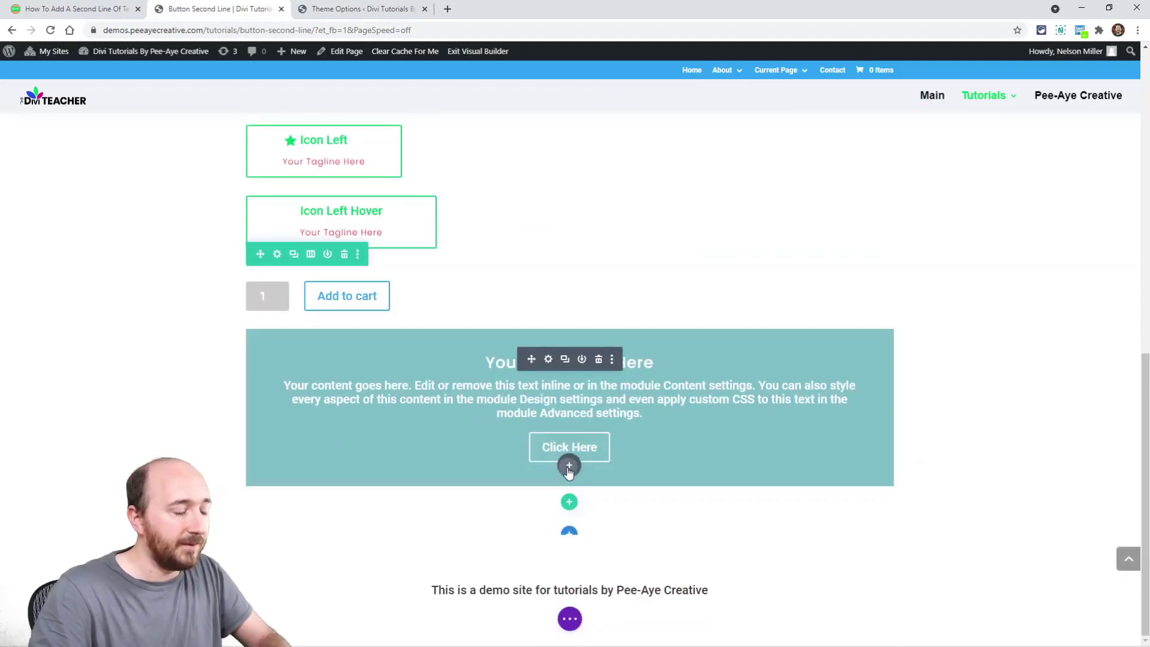
{"action": "left_click", "coordinate": [570, 469]}
- Add a Contact Form module below the call to action, searching 'emailcon'
{"action": "type", "text": "email"}
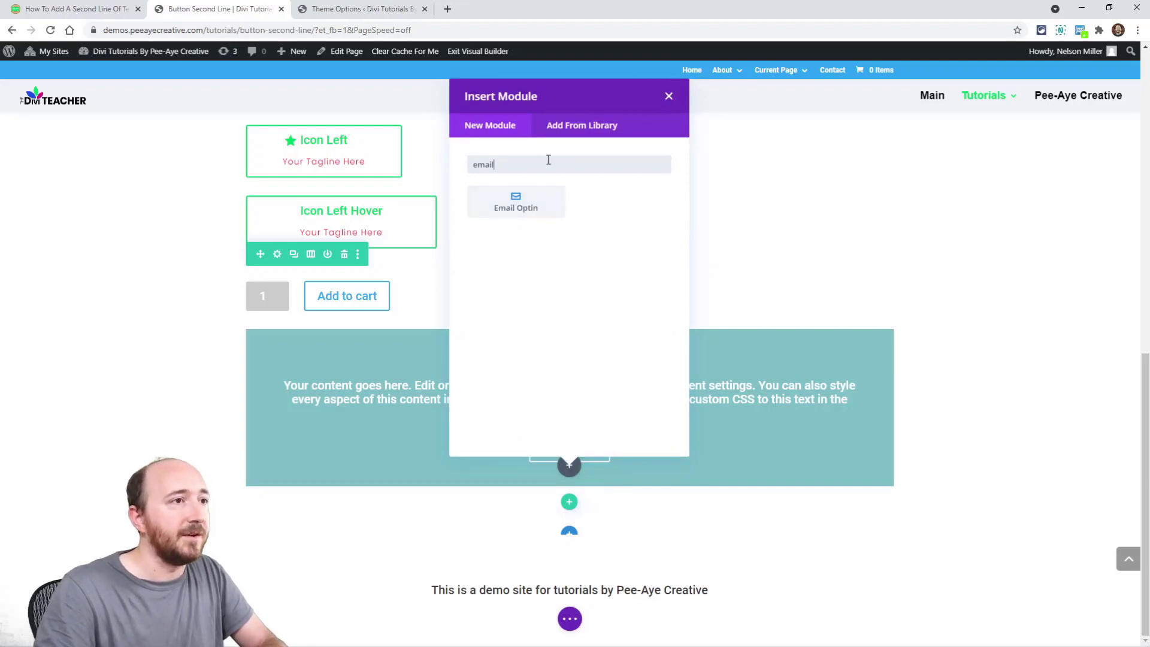
{"action": "type", "text": "cont"}
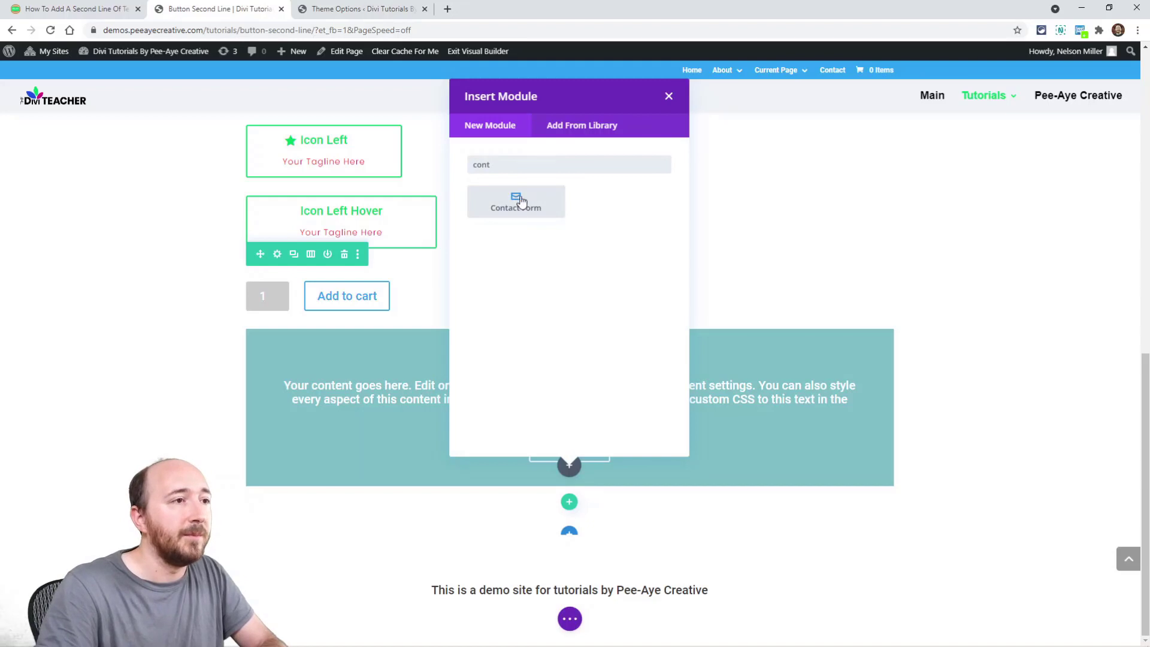
{"action": "left_click", "coordinate": [518, 201]}
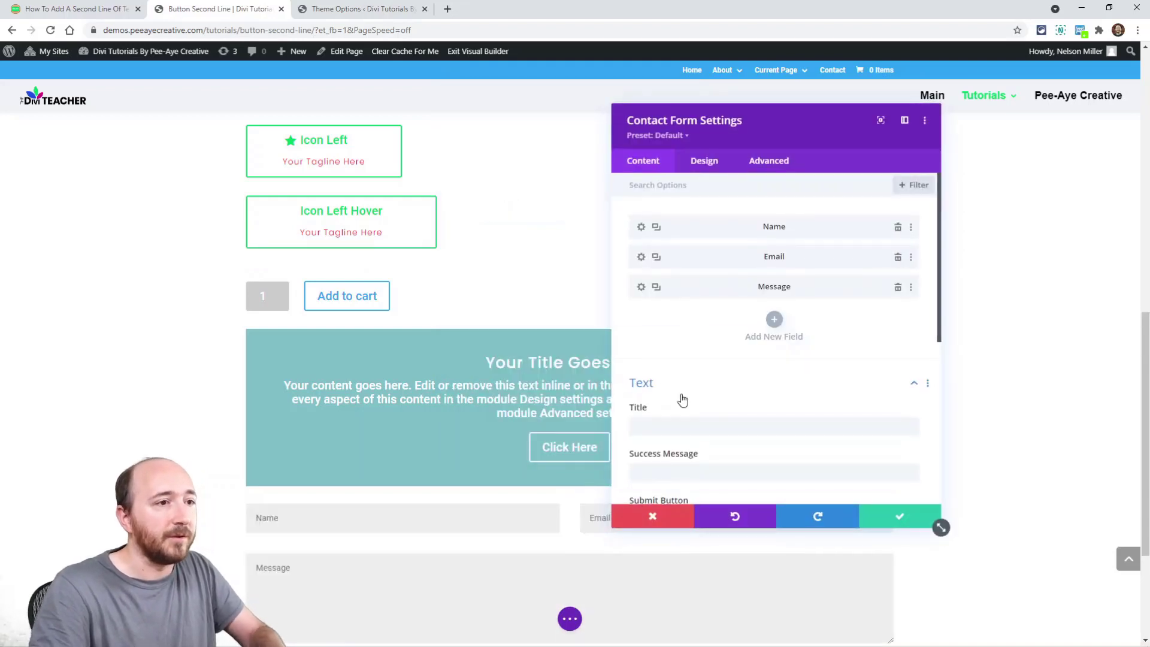
{"action": "scroll", "coordinate": [680, 372], "scroll_direction": "down", "scroll_amount": 3}
{"action": "scroll", "coordinate": [308, 445], "scroll_direction": "down", "scroll_amount": 3}
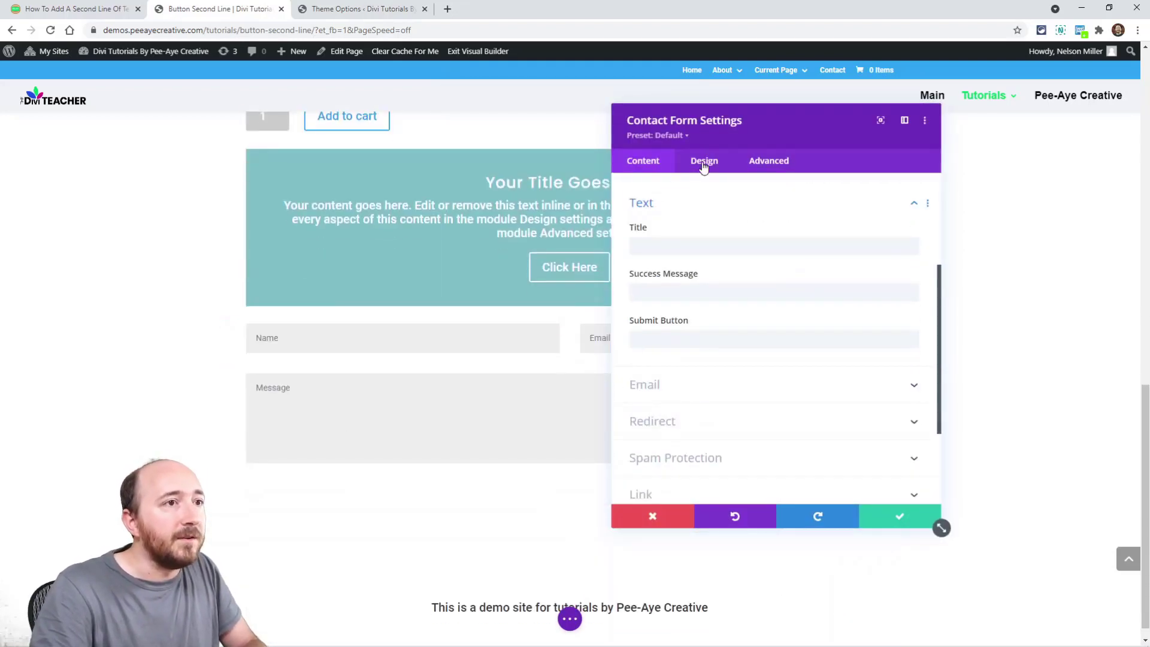
{"action": "left_click_drag", "start_coordinate": [810, 136], "coordinate": [488, 176]}
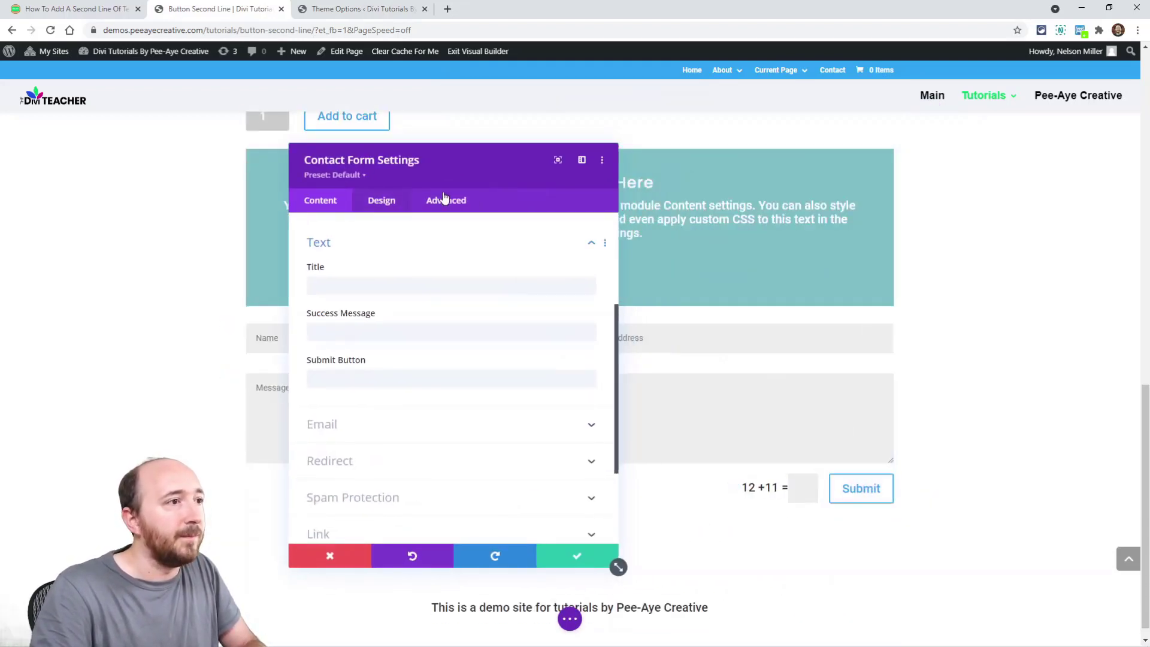
- Paste pa-button-tagline-2 into the Contact Form's CSS Class and confirm the settings
{"action": "left_click", "coordinate": [445, 200]}
{"action": "left_click", "coordinate": [356, 254]}
{"action": "left_click", "coordinate": [348, 343]}
{"action": "key", "text": "ctrl+v"}
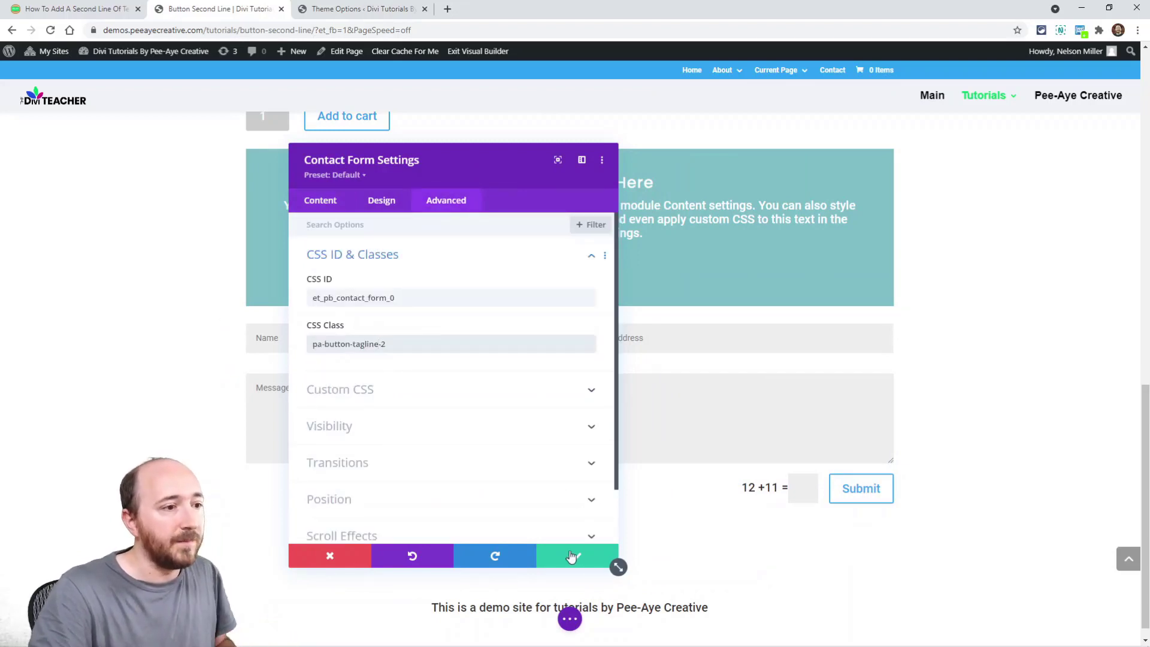
{"action": "left_click", "coordinate": [572, 557]}
{"action": "left_click", "coordinate": [569, 620]}
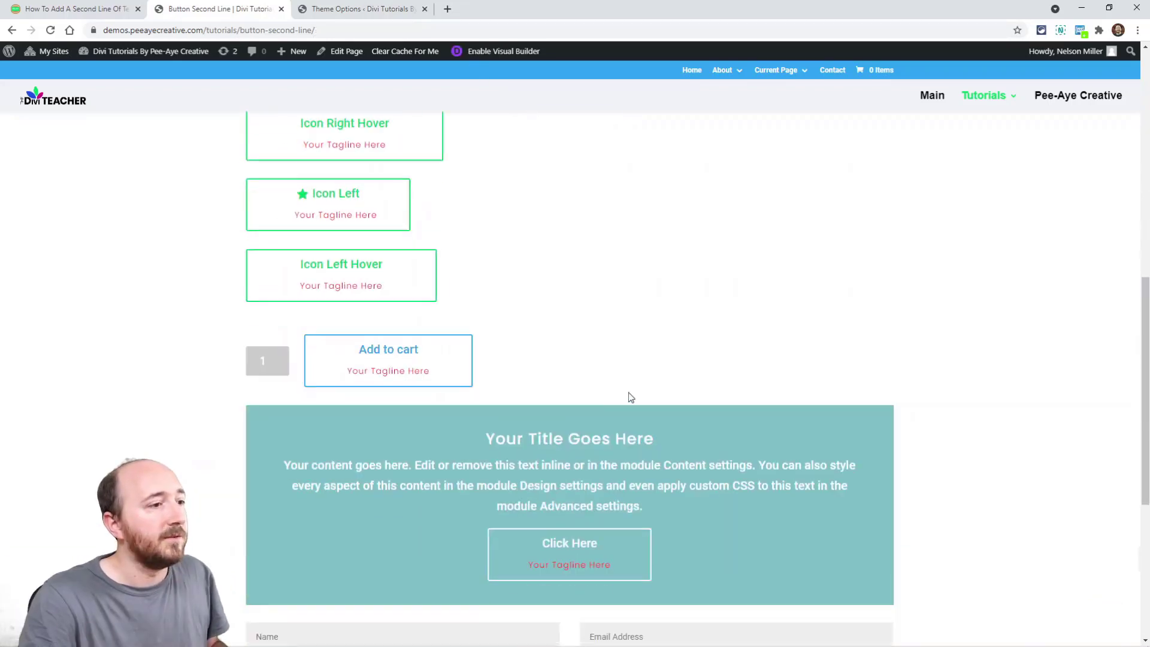
{"action": "scroll", "coordinate": [623, 389], "scroll_direction": "down", "scroll_amount": 4}
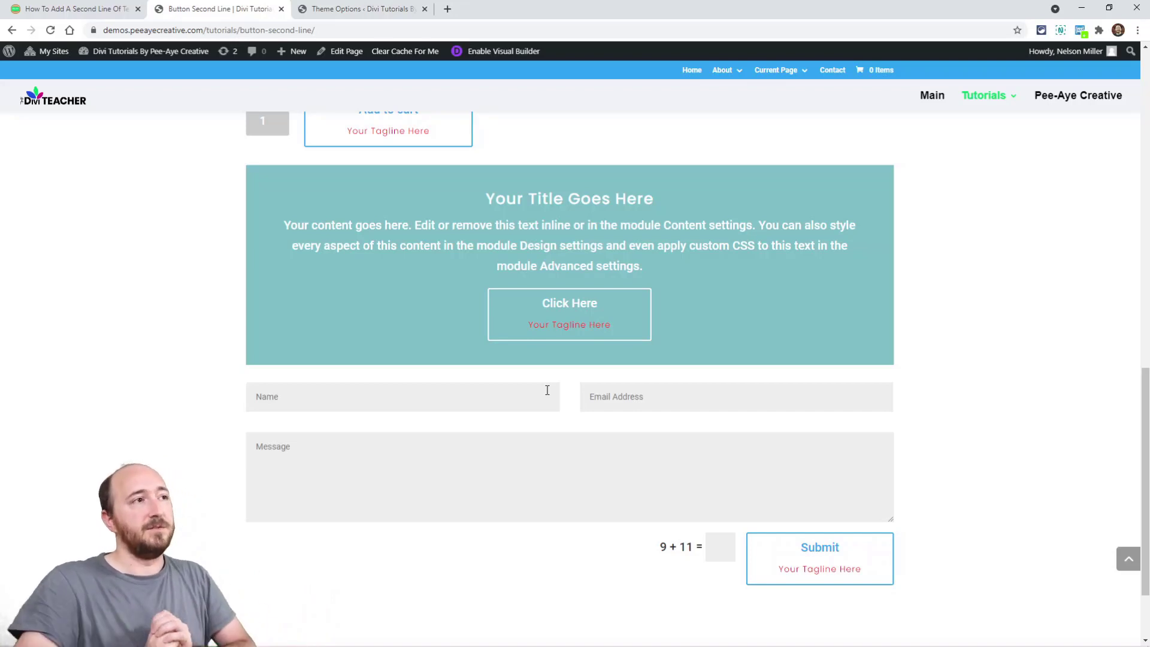
- Return to the tutorial article in the first browser tab
{"action": "mouse_move", "coordinate": [147, 55]}
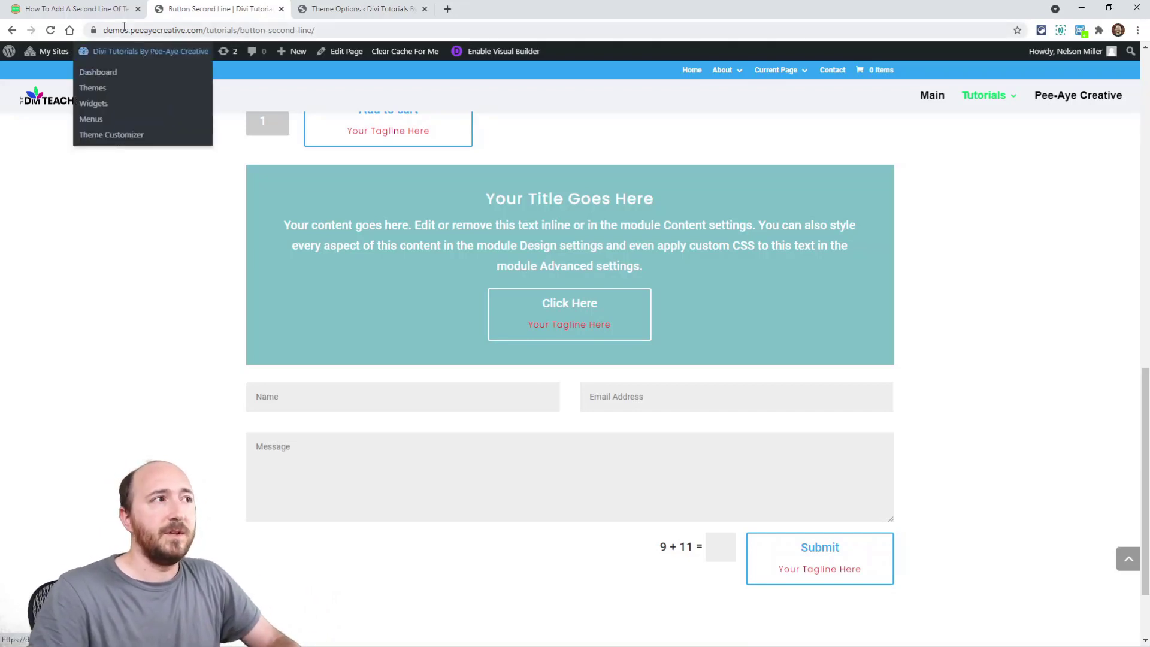
{"action": "left_click", "coordinate": [101, 9]}
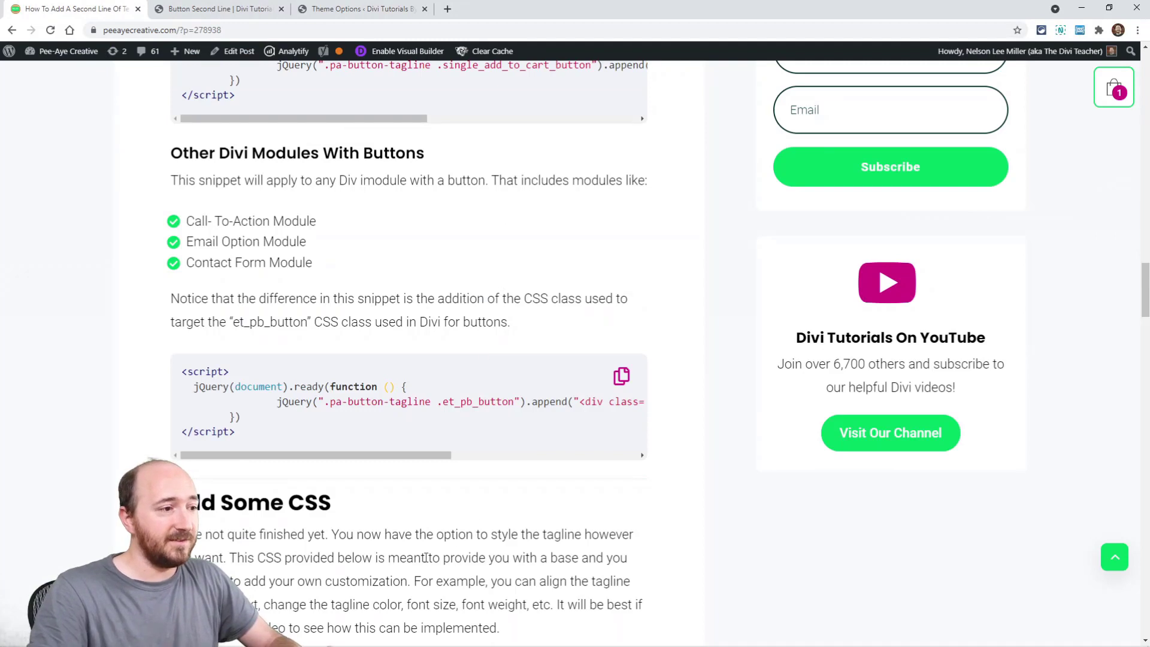
{"action": "scroll", "coordinate": [426, 558], "scroll_direction": "down", "scroll_amount": 3}
{"action": "scroll", "coordinate": [383, 528], "scroll_direction": "up", "scroll_amount": 2}
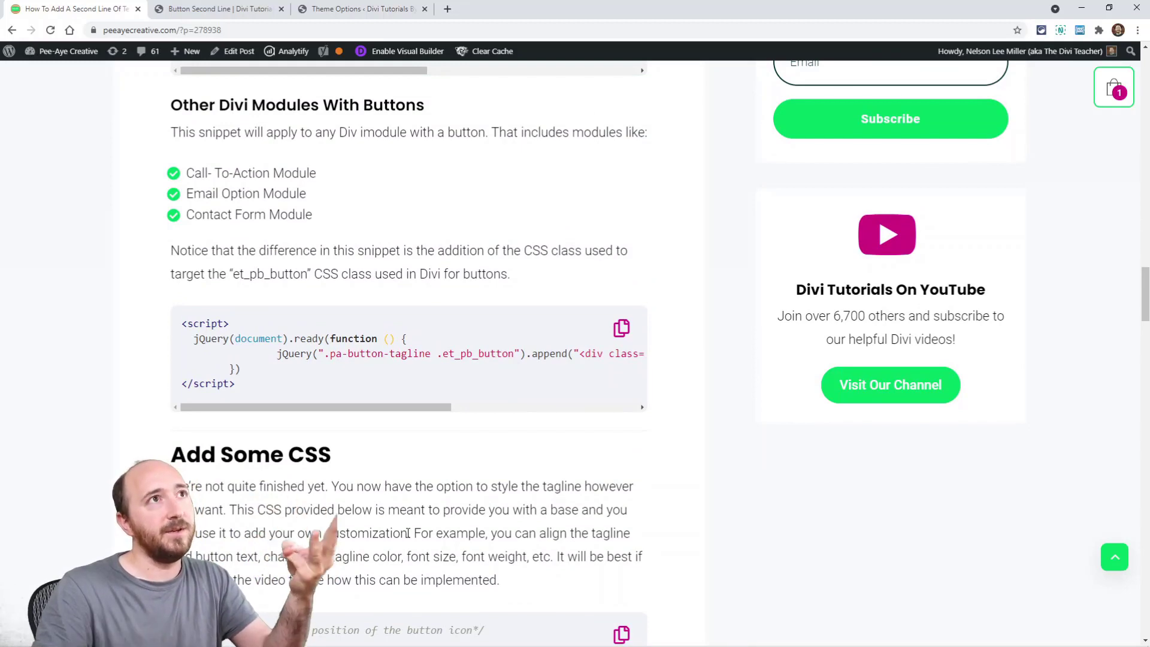
{"action": "scroll", "coordinate": [503, 441], "scroll_direction": "up", "scroll_amount": 3}
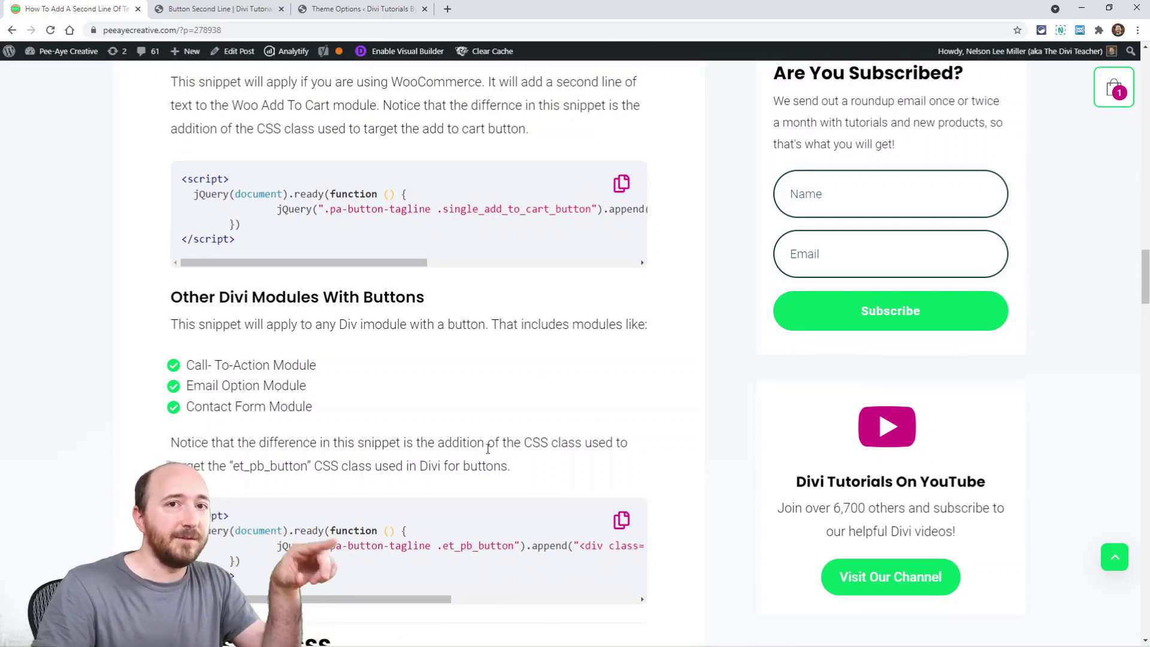
{"action": "scroll", "coordinate": [688, 450], "scroll_direction": "down", "scroll_amount": 6}
{"action": "scroll", "coordinate": [514, 439], "scroll_direction": "down", "scroll_amount": 3}
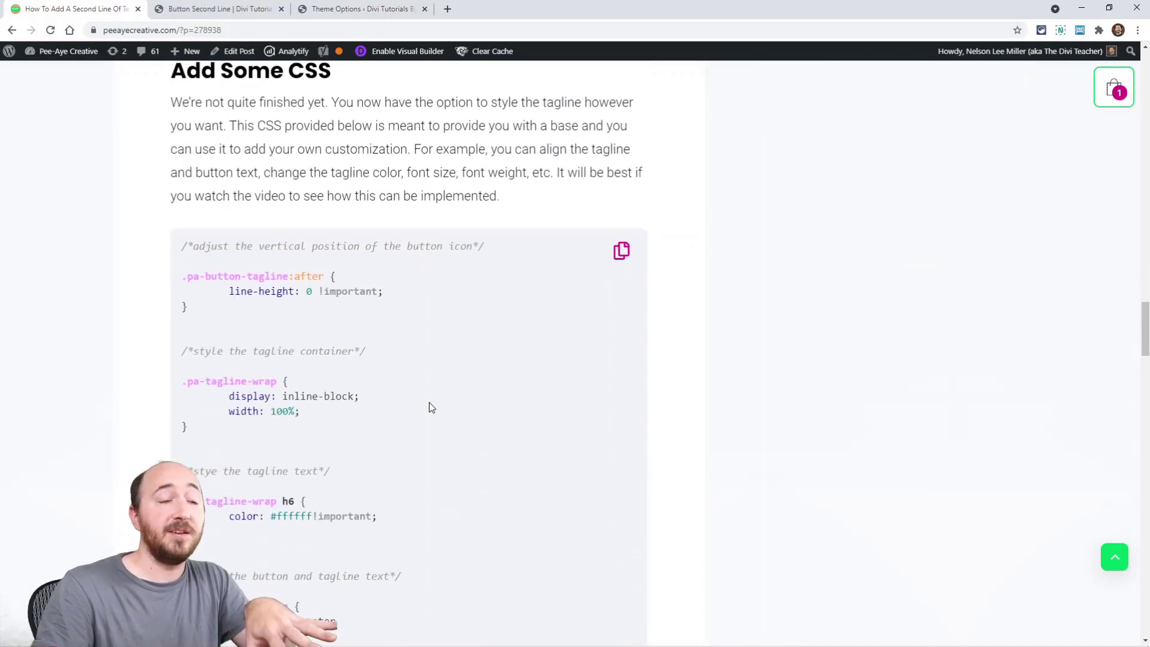